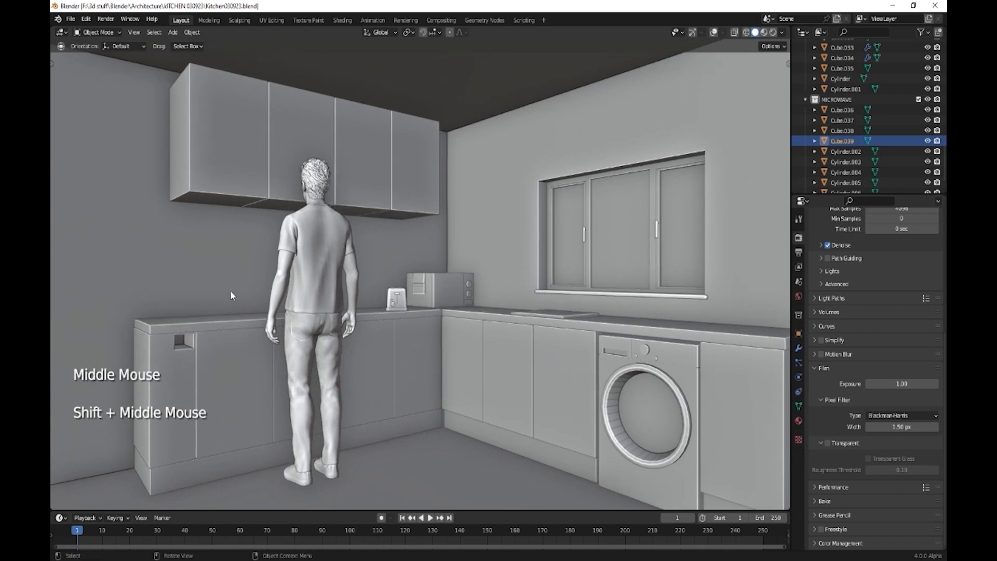
- Select the worktop behind the human figure and turn on the viewport overlays
{"action": "scroll", "coordinate": [230, 291], "scroll_direction": "up", "scroll_amount": 2}
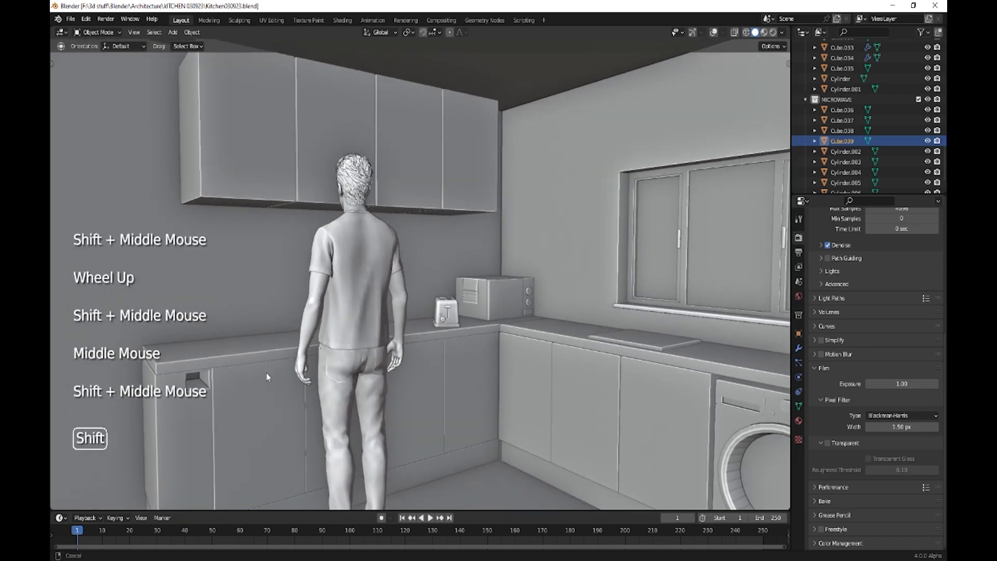
{"action": "left_click", "coordinate": [253, 353]}
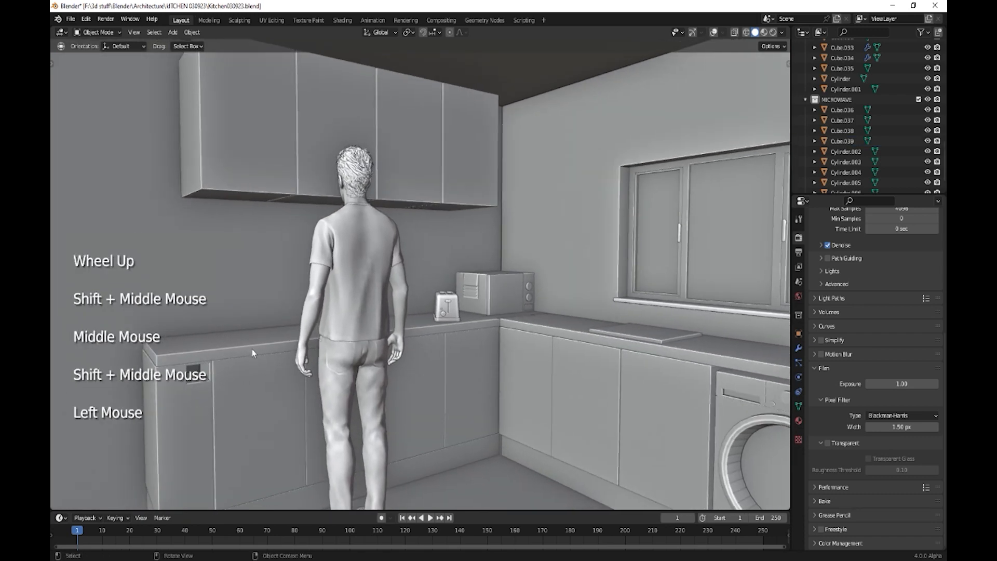
{"action": "left_click", "coordinate": [713, 32]}
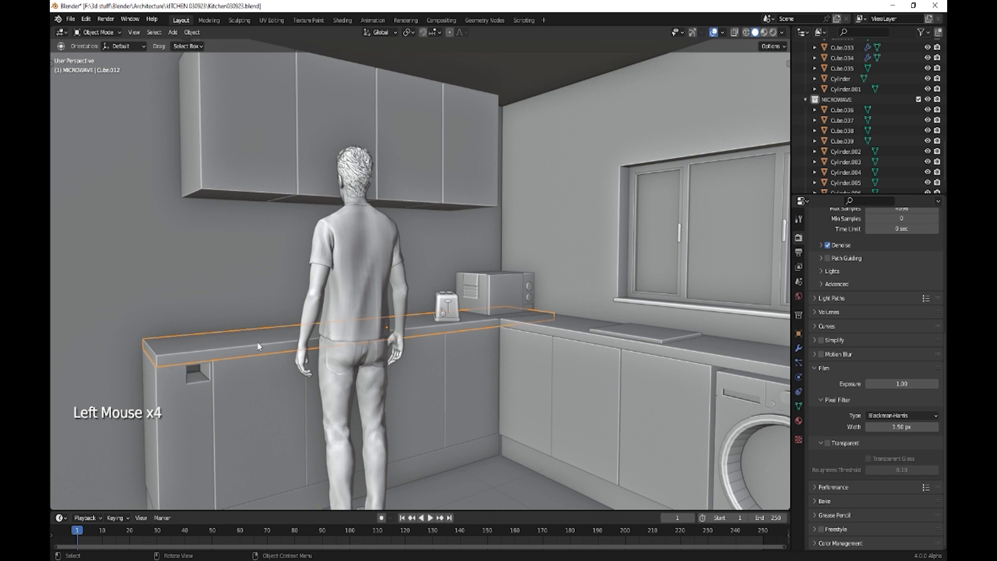
- Display the toolbar, sidebar and gizmos, and shorten the worktop by moving its free end face about 0.76 m inward along X
{"action": "key", "text": "Tab"}
{"action": "left_click", "coordinate": [149, 353]}
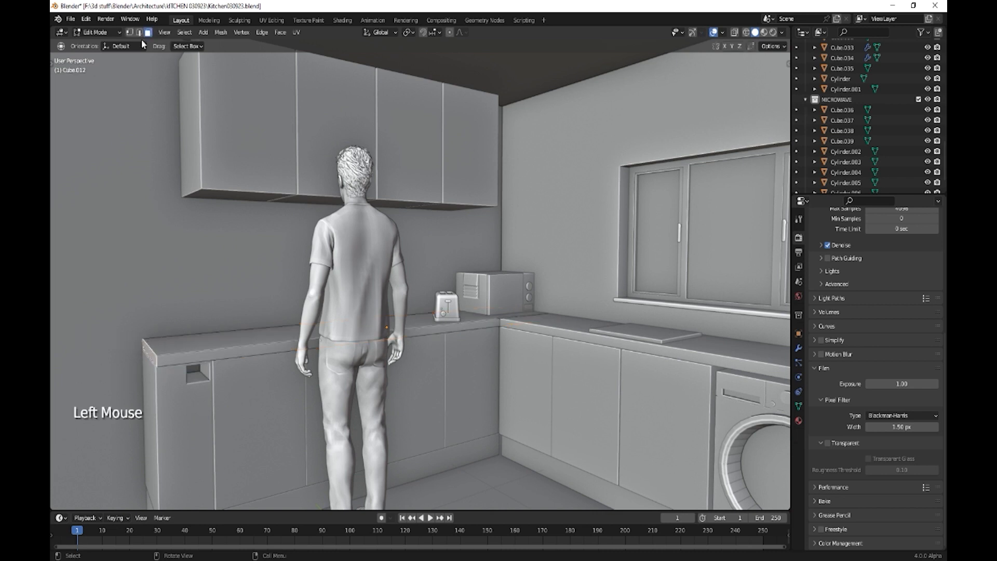
{"action": "key", "text": "t"}
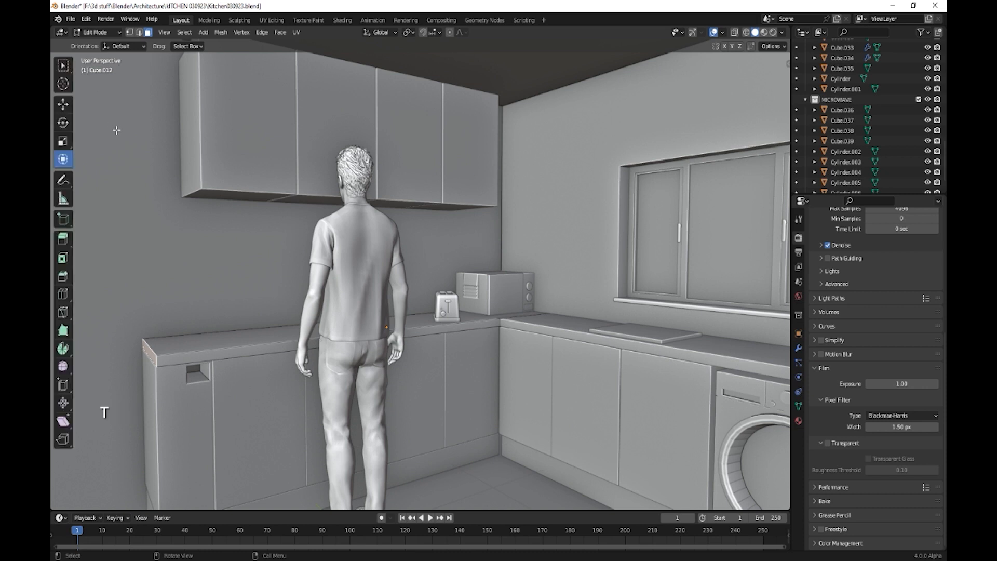
{"action": "key", "text": "n"}
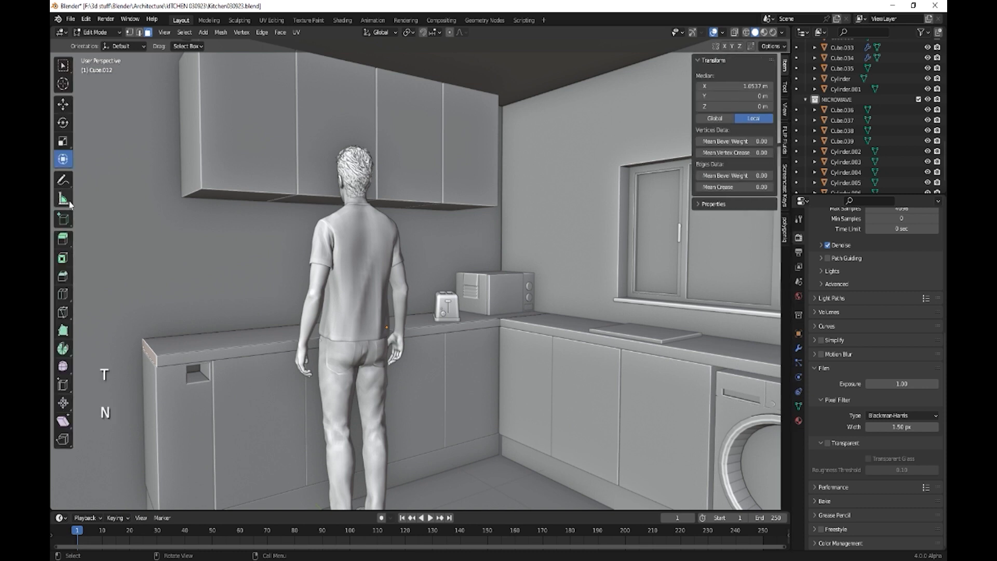
{"action": "left_click", "coordinate": [65, 163]}
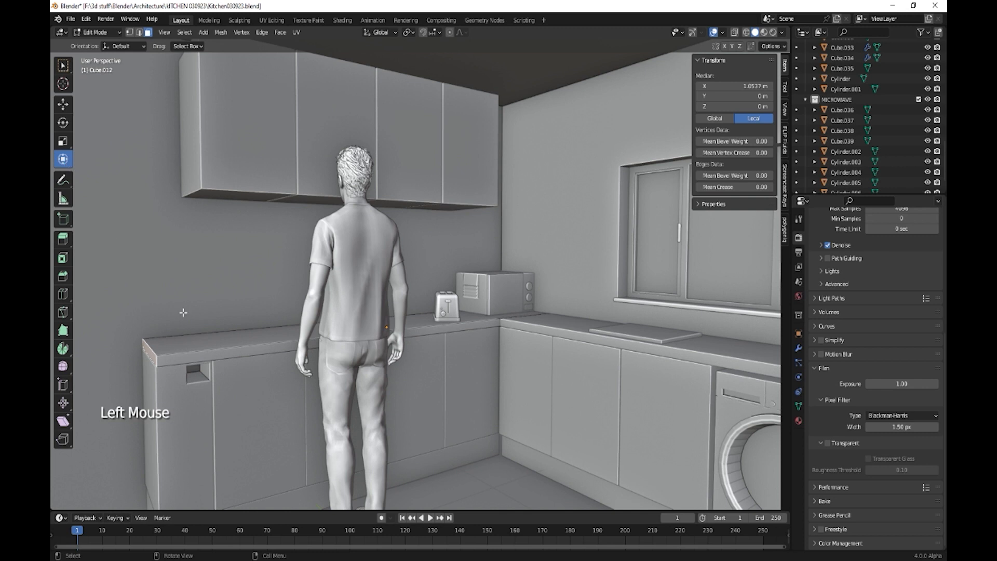
{"action": "left_click", "coordinate": [692, 33]}
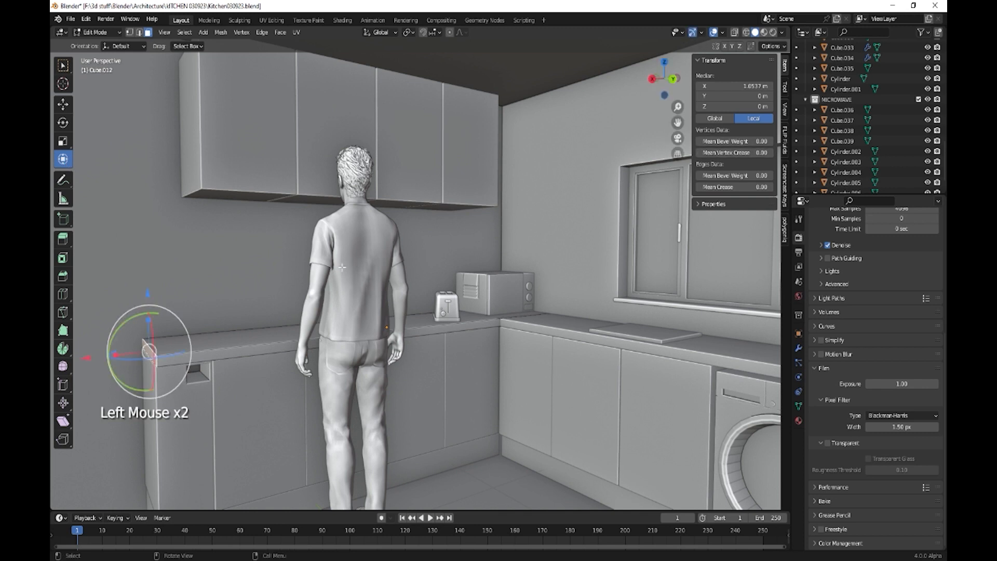
{"action": "left_click_drag", "start_coordinate": [86, 358], "coordinate": [224, 353]}
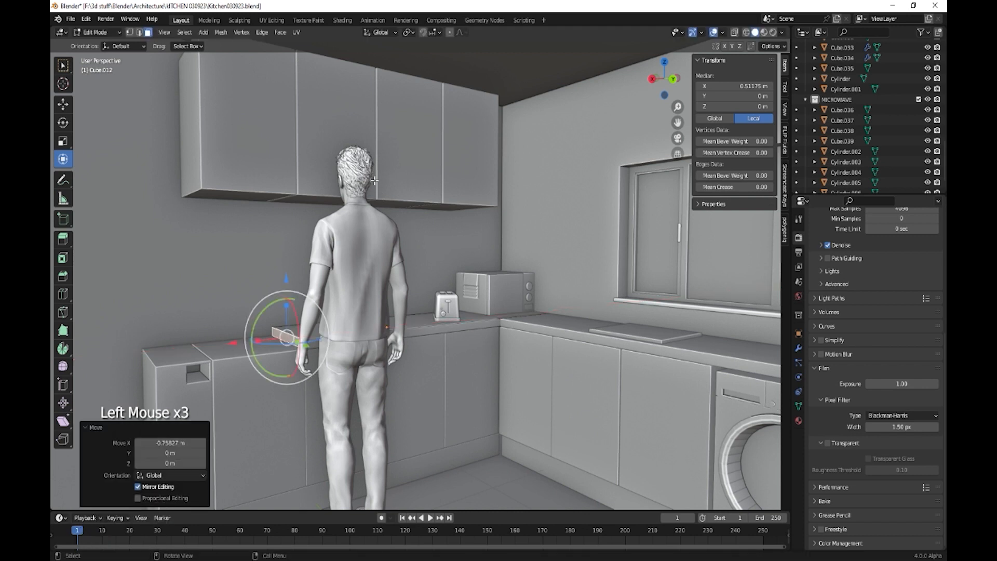
{"action": "key", "text": "Tab"}
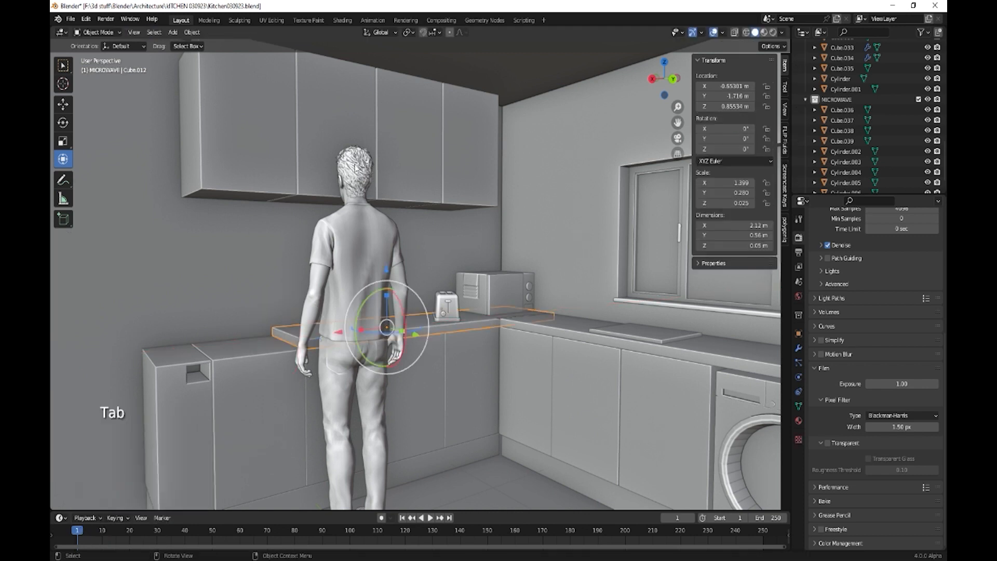
- Select the Armature with its hierarchy and move the human figure about -2.47 m along Y, behind the wall
{"action": "left_click", "coordinate": [355, 167]}
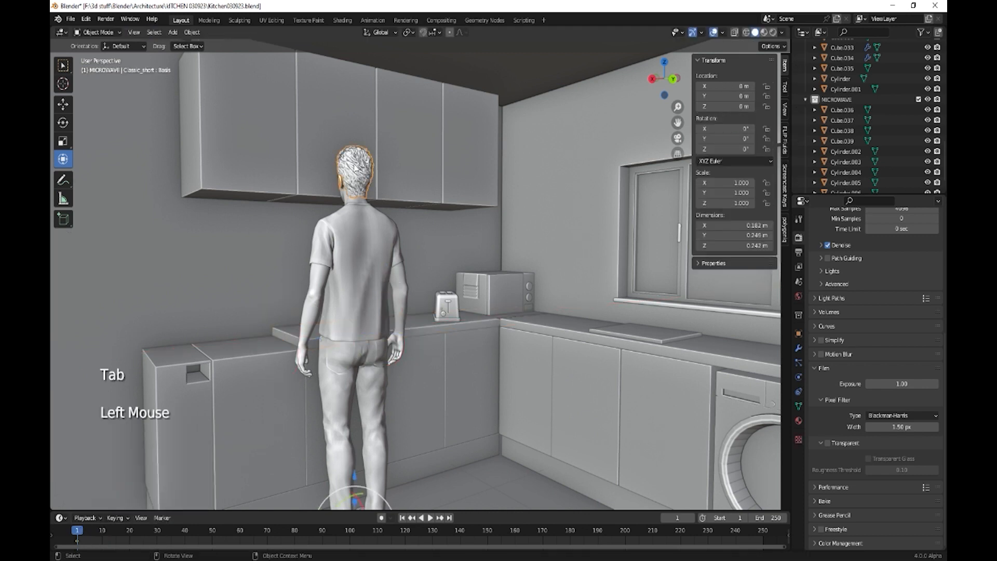
{"action": "left_click", "coordinate": [805, 99]}
{"action": "scroll", "coordinate": [840, 123], "scroll_direction": "up", "scroll_amount": 5}
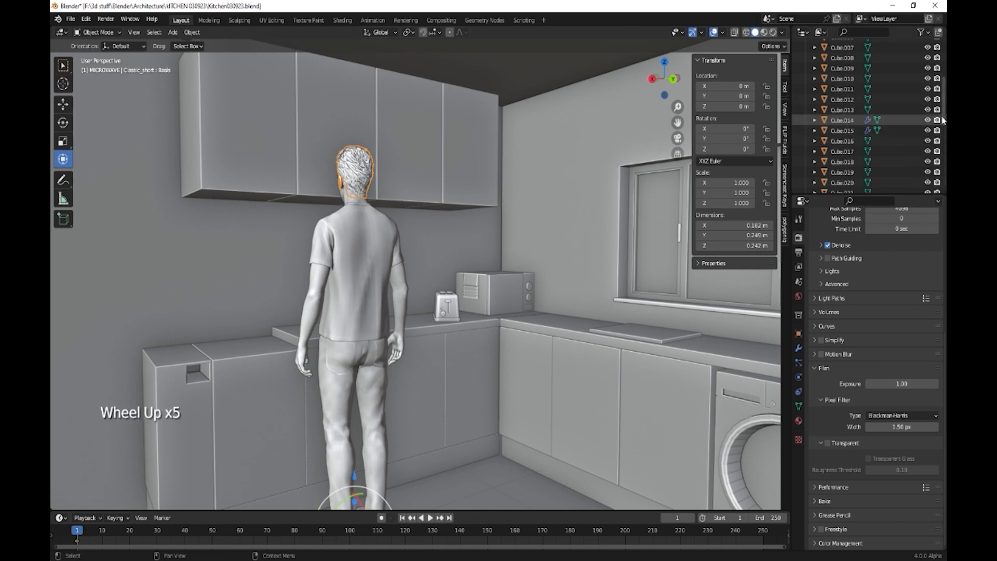
{"action": "left_click_drag", "start_coordinate": [944, 120], "coordinate": [944, 69]}
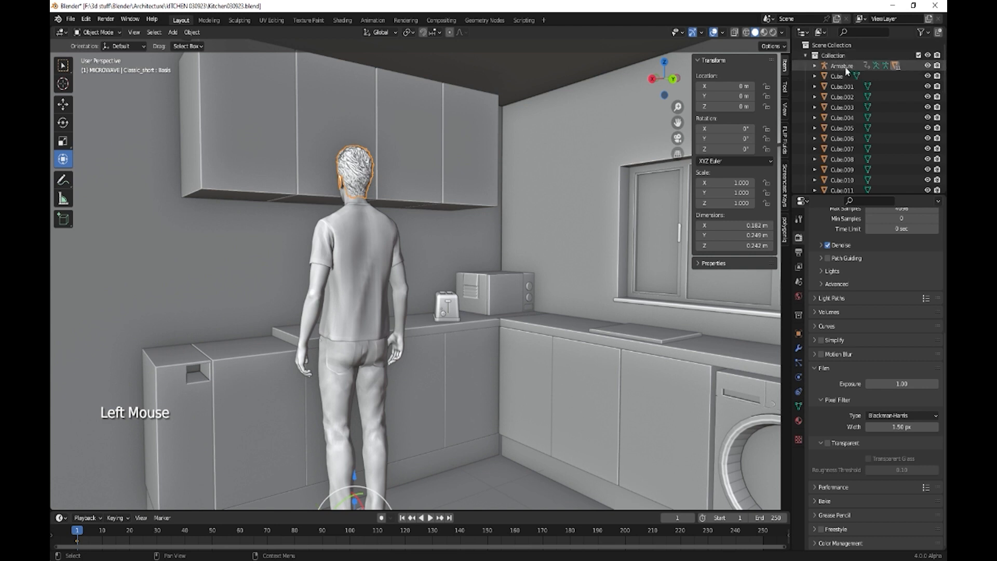
{"action": "right_click", "coordinate": [846, 69]}
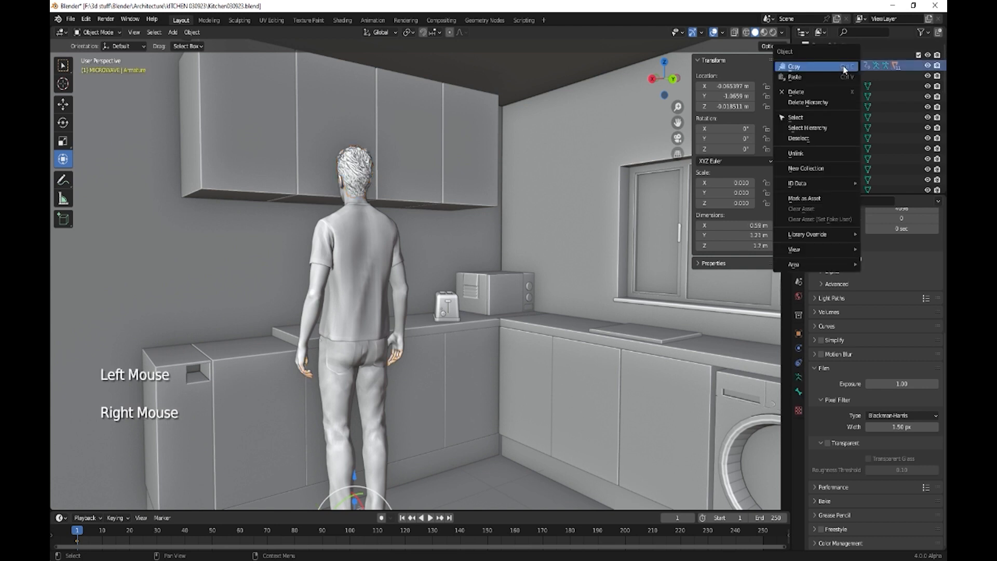
{"action": "left_click", "coordinate": [808, 128]}
{"action": "left_click", "coordinate": [929, 66]}
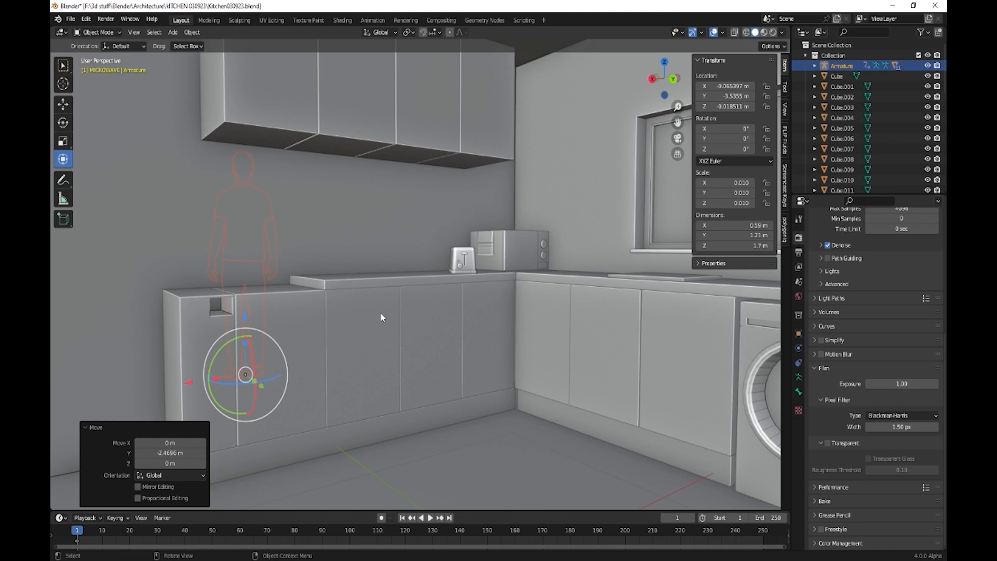
- Nudge the shortened worktop's end face about 0.013 m further inward along X, in line with the base cabinet's edge
{"action": "middle_click_drag", "start_coordinate": [381, 318], "coordinate": [443, 311]}
{"action": "scroll", "coordinate": [327, 301], "scroll_direction": "up", "scroll_amount": 2}
{"action": "left_click", "coordinate": [413, 291]}
{"action": "key", "text": "Tab"}
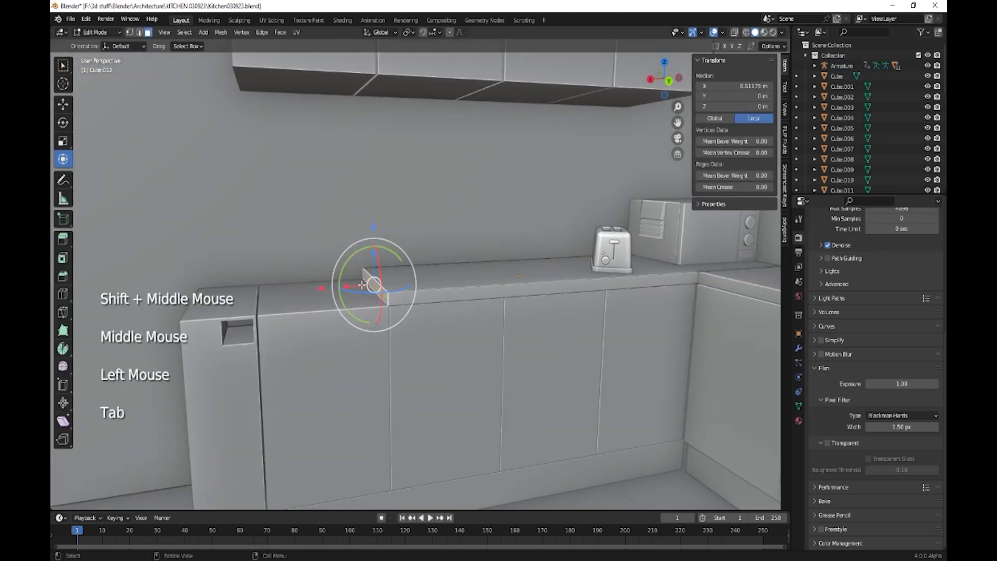
{"action": "left_click_drag", "start_coordinate": [320, 288], "coordinate": [323, 287]}
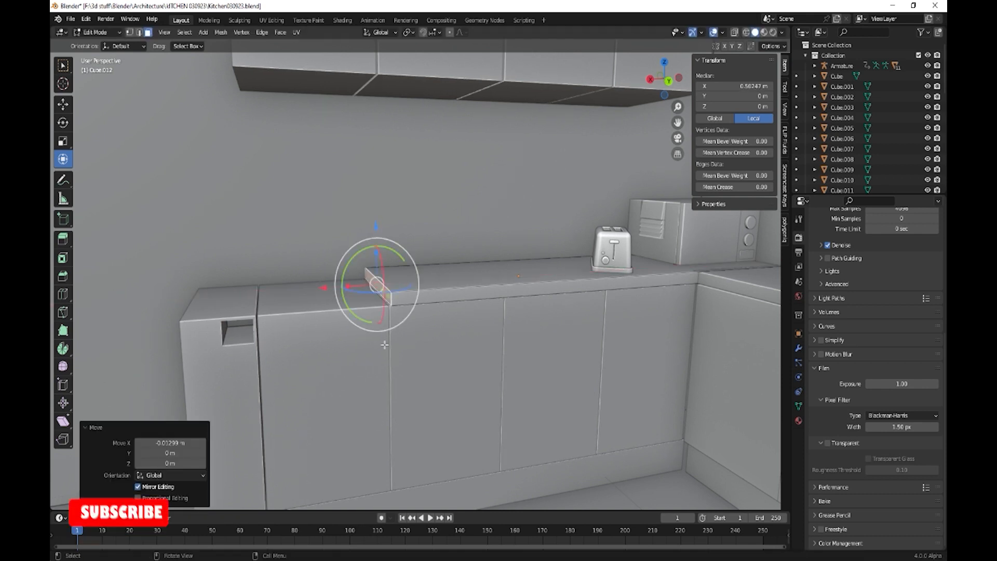
{"action": "key", "text": "Tab"}
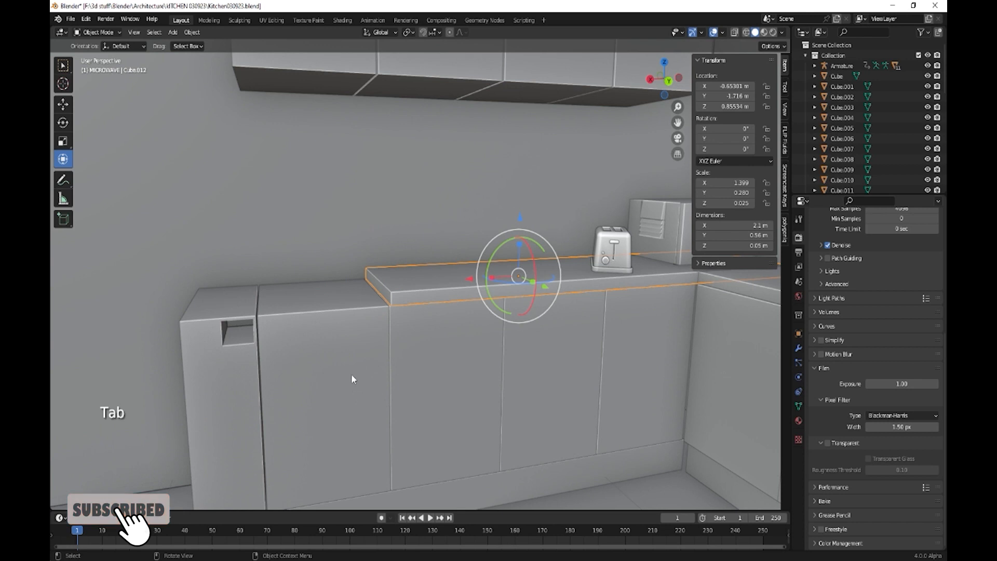
- Duplicate the base cabinet beside the shortened worktop and raise the copy about 0.77 m along Z
{"action": "left_click", "coordinate": [351, 374]}
{"action": "middle_click_drag", "start_coordinate": [389, 412], "coordinate": [467, 405], "text": "shift"}
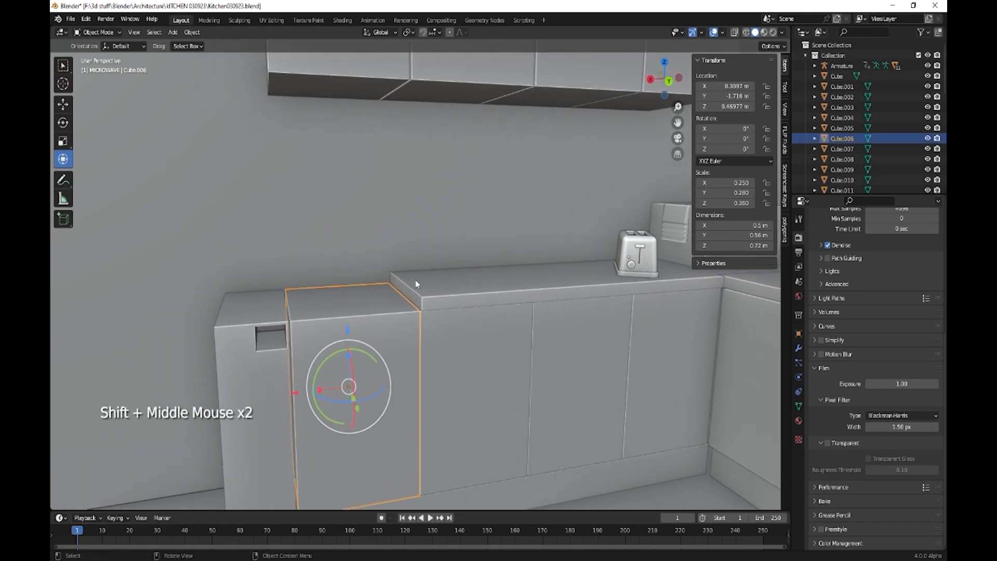
{"action": "key", "text": "shift"}
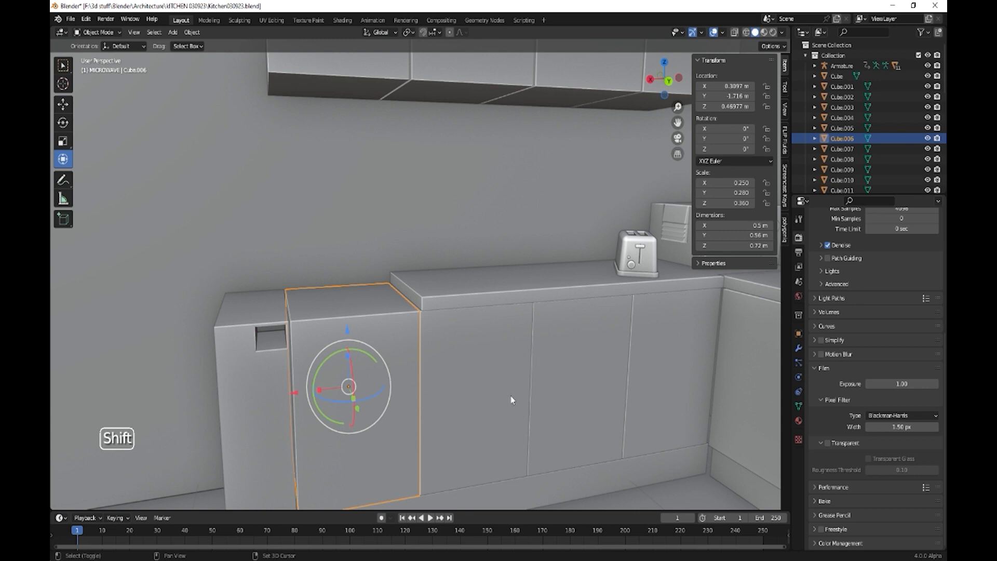
{"action": "key", "text": "shift+d"}
{"action": "key", "text": "z"}
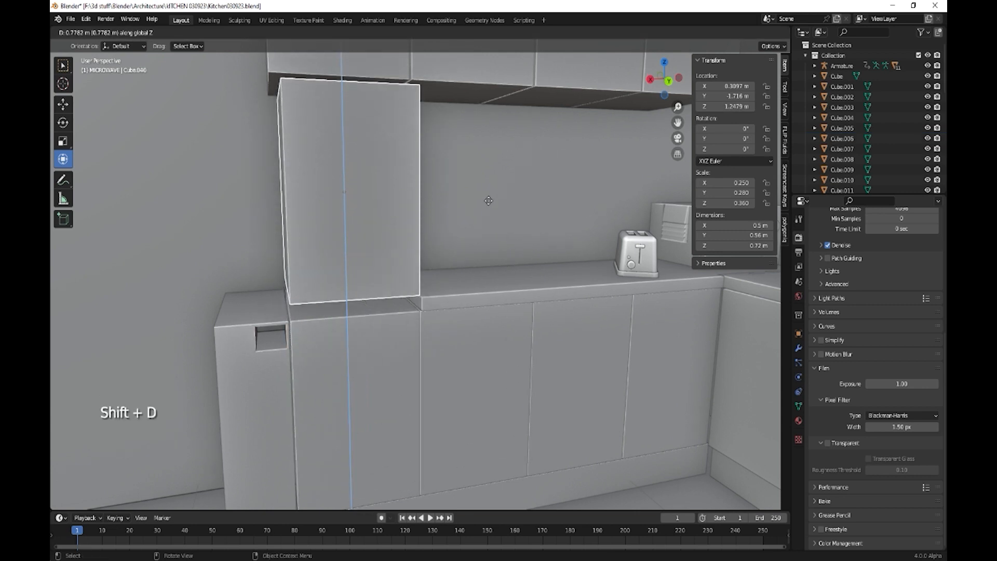
{"action": "left_click", "coordinate": [485, 203]}
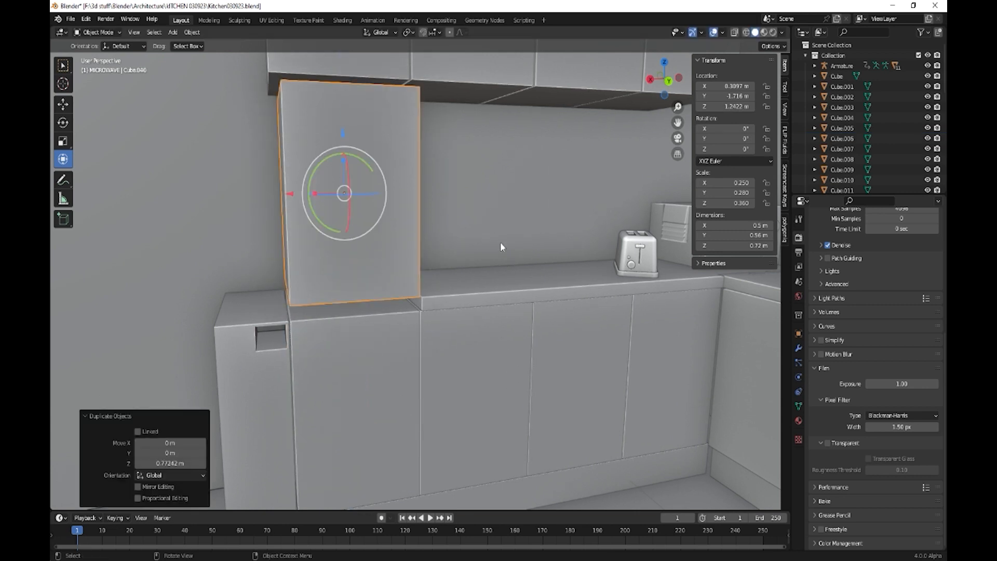
- Stretch the duplicated cabinet to about 0.789 m high and nudge it about -0.01 m along Z and -0.002 m along X
{"action": "middle_click_drag", "start_coordinate": [496, 243], "coordinate": [486, 242]}
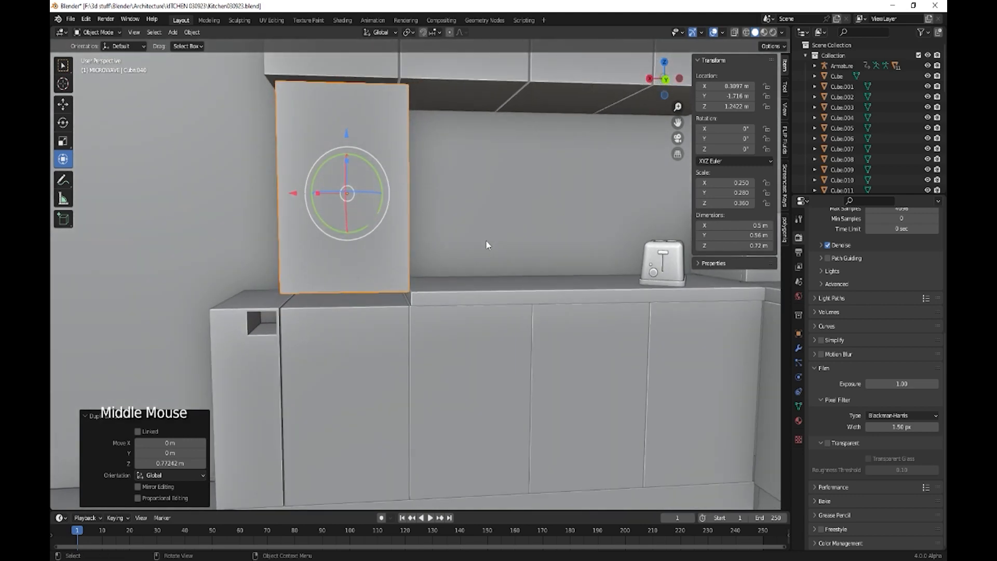
{"action": "mouse_move", "coordinate": [429, 258]}
{"action": "middle_mouse_down", "text": "shift"}
{"action": "mouse_move", "coordinate": [470, 283]}
{"action": "mouse_move", "coordinate": [473, 306]}
{"action": "mouse_move", "coordinate": [446, 260]}
{"action": "middle_mouse_up", "text": "shift"}
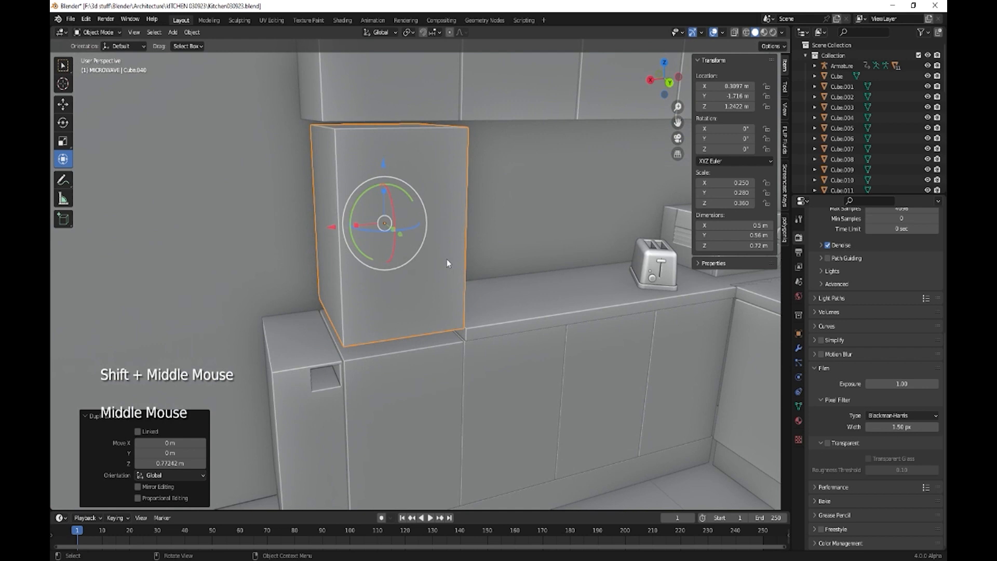
{"action": "left_click_drag", "start_coordinate": [378, 196], "coordinate": [382, 168]}
{"action": "left_click", "coordinate": [381, 187]}
{"action": "key", "text": "ctrl+z"}
{"action": "middle_click_drag", "start_coordinate": [383, 168], "coordinate": [525, 276]}
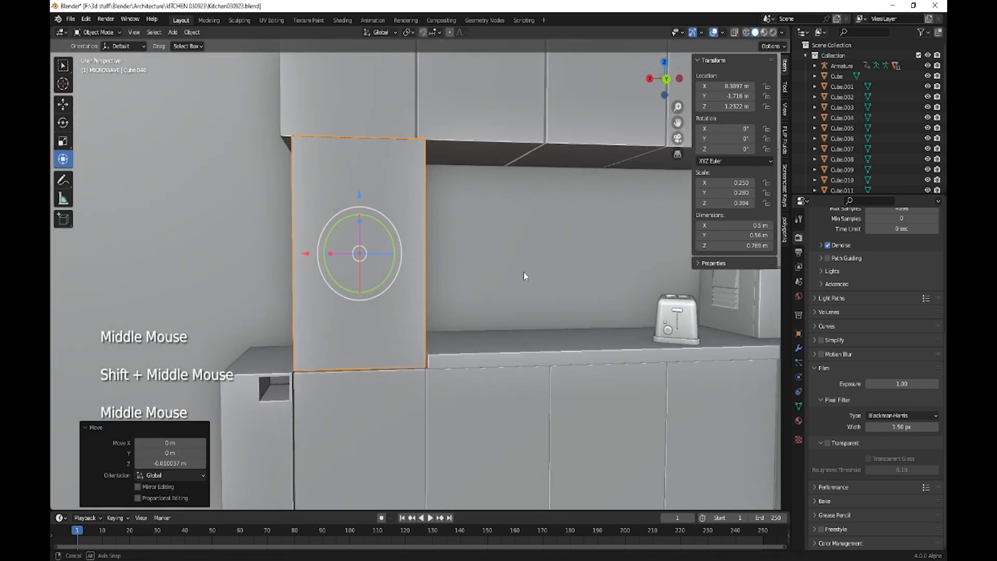
{"action": "left_click_drag", "start_coordinate": [308, 257], "coordinate": [306, 256]}
{"action": "middle_click_drag", "start_coordinate": [337, 293], "coordinate": [407, 334]}
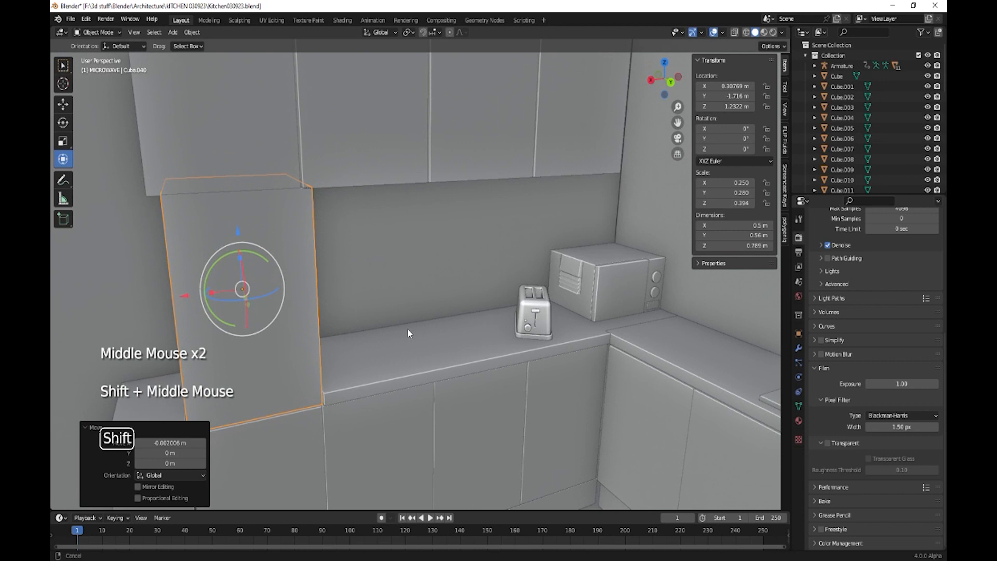
- Select the four wall cabinets and shift them slightly along X to line up with the duplicated cabinet
{"action": "left_click", "coordinate": [564, 171]}
{"action": "left_click", "coordinate": [486, 142], "text": "shift"}
{"action": "left_click", "coordinate": [357, 143], "text": "shift"}
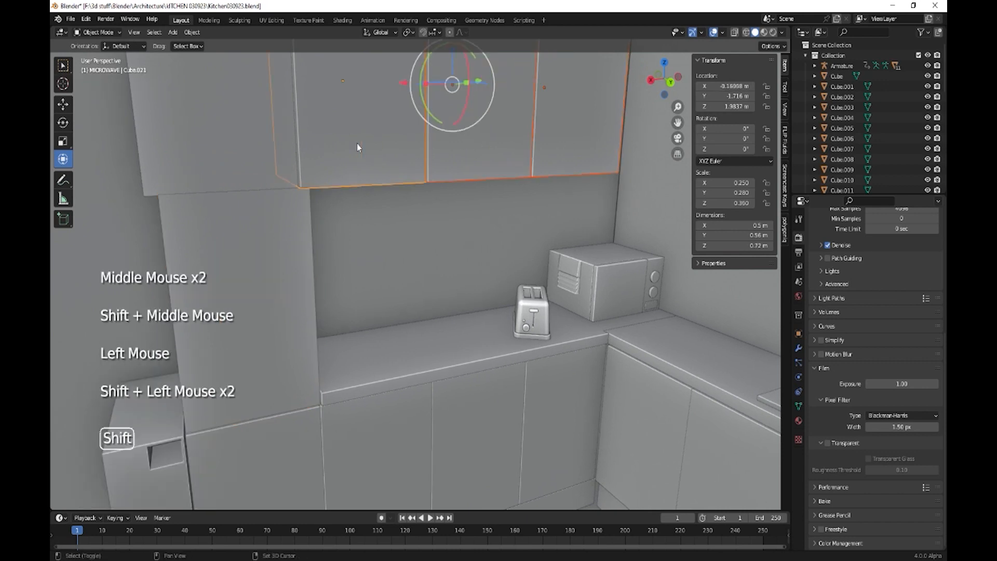
{"action": "left_click", "coordinate": [231, 150], "text": "shift"}
{"action": "left_click_drag", "start_coordinate": [347, 82], "coordinate": [357, 74]}
- Add a horizontal loop cut around the duplicated cabinet and slide it up by a factor of about 0.33
{"action": "left_click", "coordinate": [292, 276]}
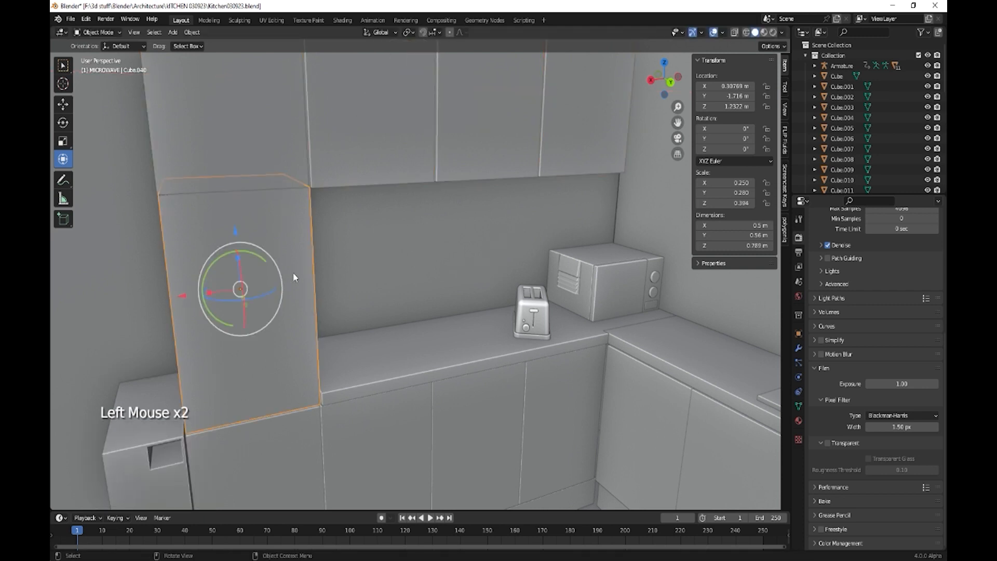
{"action": "middle_click_drag", "start_coordinate": [292, 277], "coordinate": [426, 283], "text": "shift"}
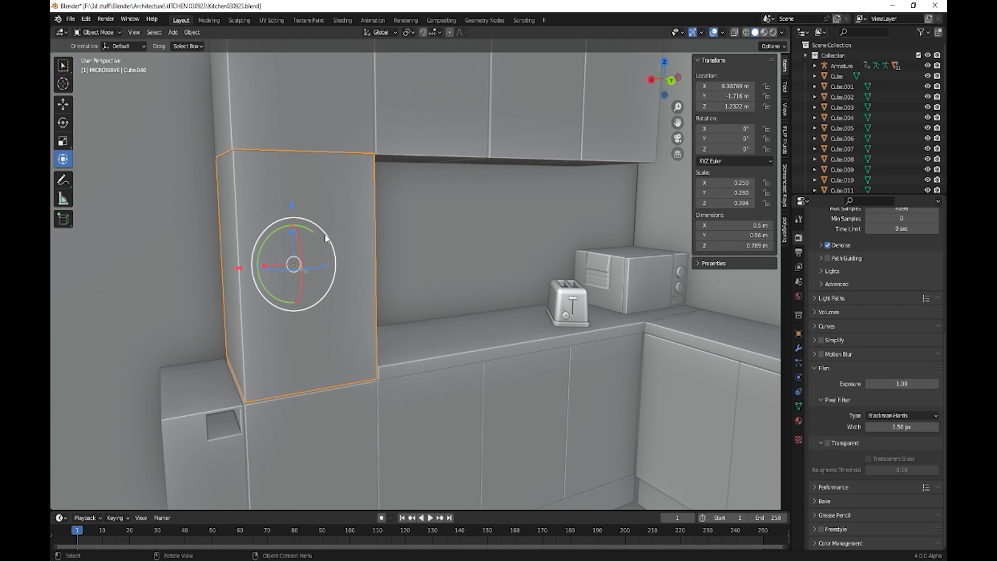
{"action": "key", "text": "Tab"}
{"action": "key", "text": "ctrl+r"}
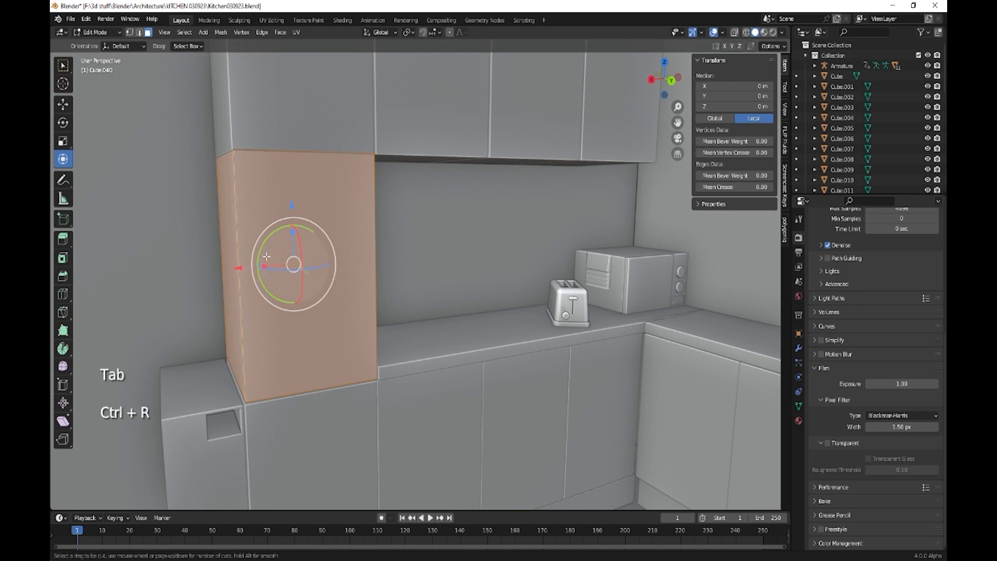
{"action": "left_click", "coordinate": [239, 229]}
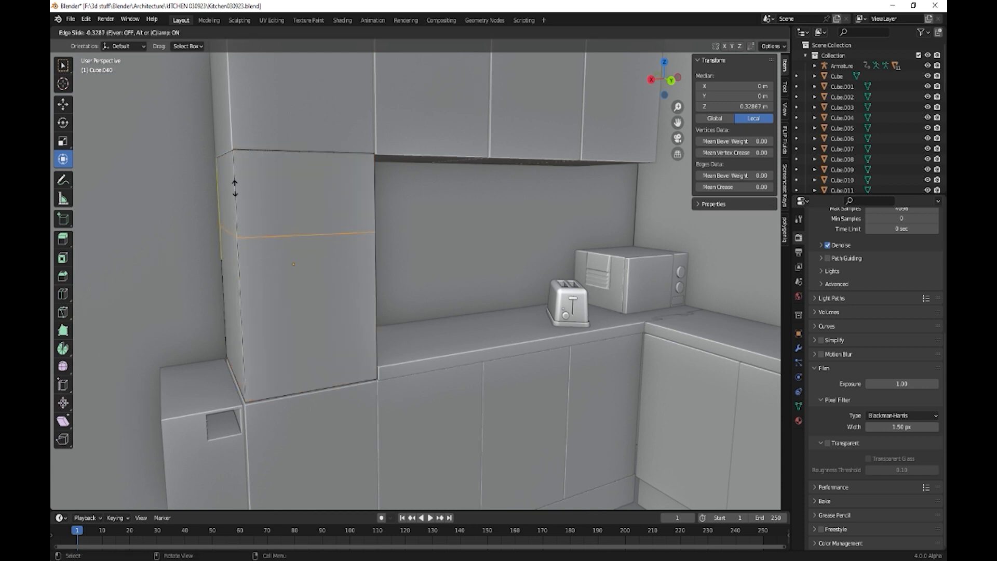
{"action": "left_click", "coordinate": [235, 188]}
- Select the divided cabinet's lower front face, adjust the cabinet slightly along Y in Object Mode, and return to Edit Mode
{"action": "left_click", "coordinate": [353, 273]}
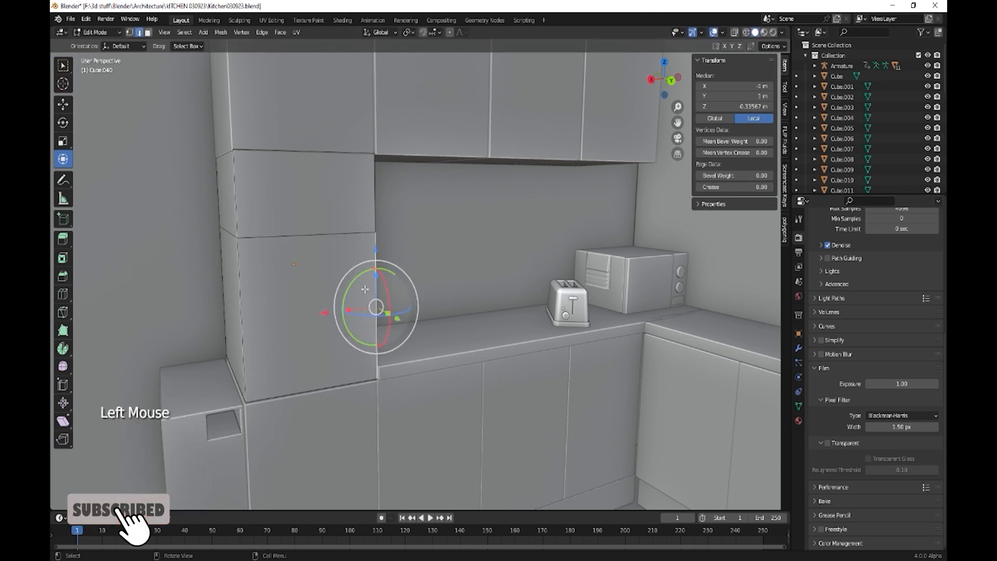
{"action": "key", "text": "3"}
{"action": "left_click", "coordinate": [348, 286]}
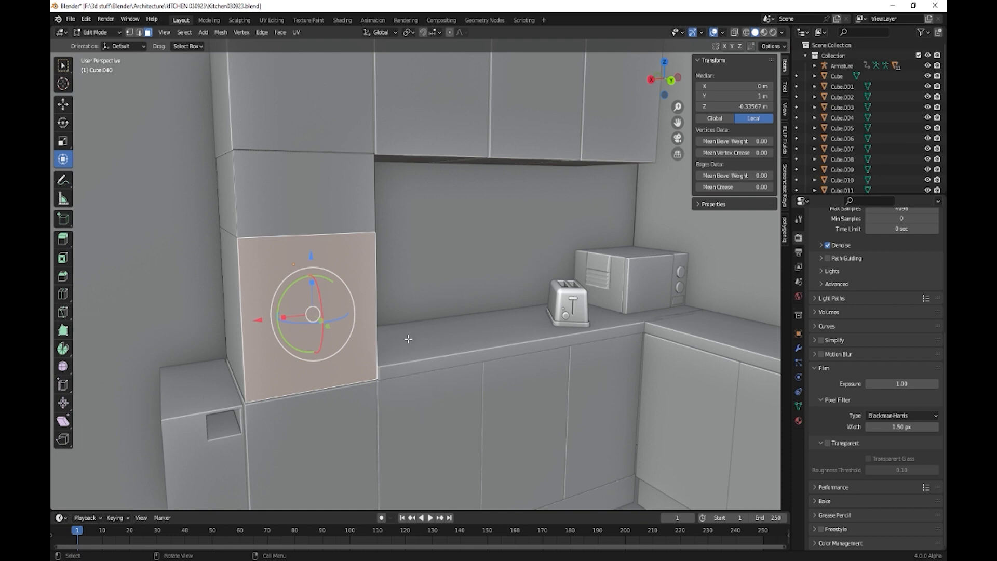
{"action": "key", "text": "Tab"}
{"action": "middle_click_drag", "start_coordinate": [408, 338], "coordinate": [440, 347]}
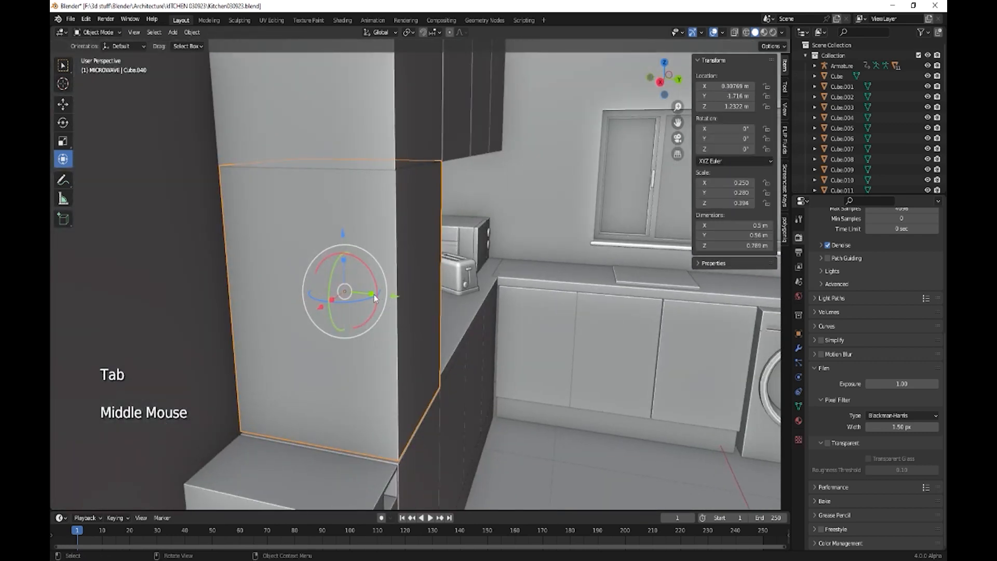
{"action": "mouse_move", "coordinate": [375, 297]}
{"action": "left_mouse_down"}
{"action": "mouse_move", "coordinate": [367, 291]}
{"action": "mouse_move", "coordinate": [385, 296]}
{"action": "left_mouse_up"}
{"action": "middle_click_drag", "start_coordinate": [384, 296], "coordinate": [364, 338]}
{"action": "key", "text": "Tab"}
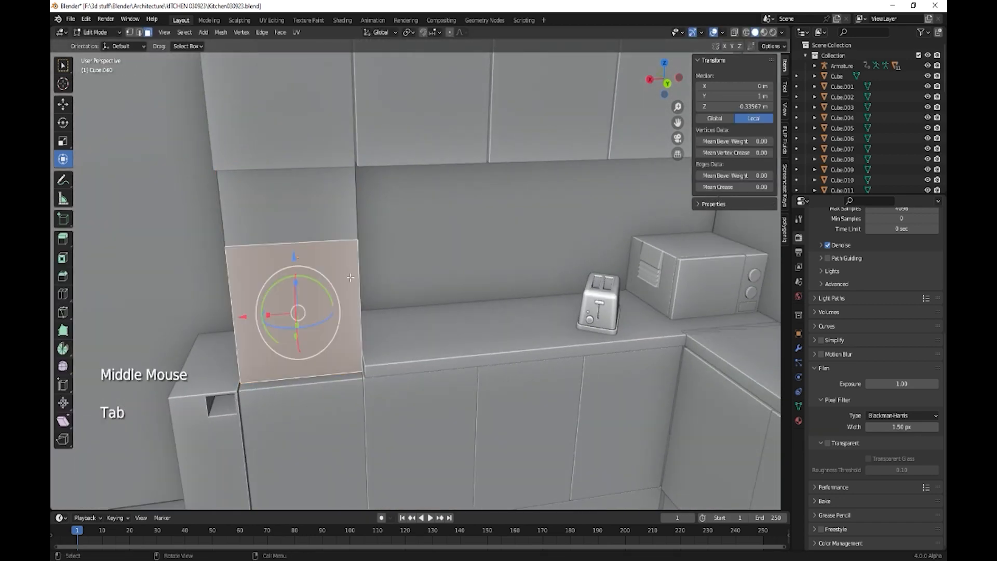
- Inset the cabinet's lower front face by about 0.088 m and extrude it inward about -0.44 m along Y
{"action": "key", "text": "i"}
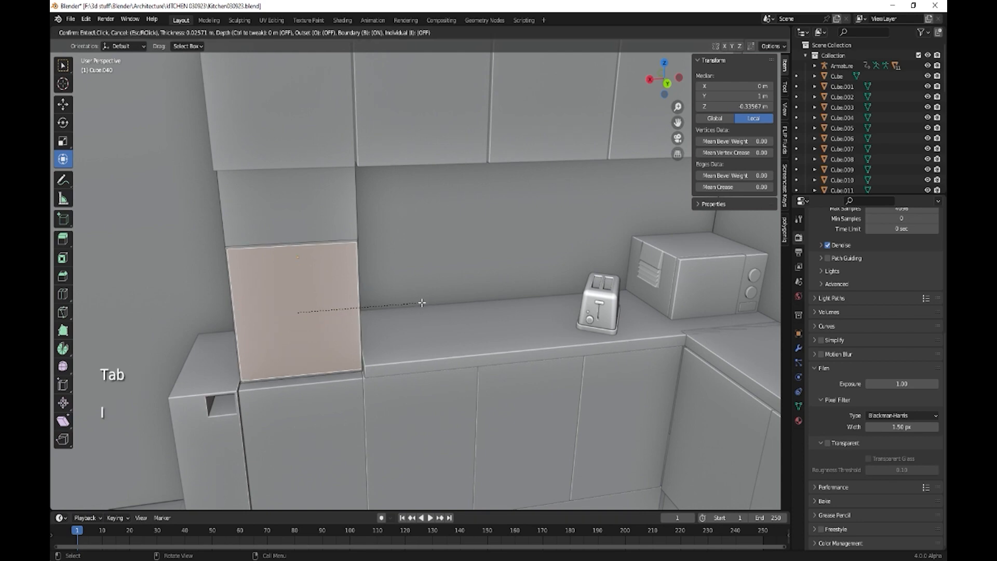
{"action": "left_click", "coordinate": [417, 305]}
{"action": "middle_click_drag", "start_coordinate": [417, 306], "coordinate": [483, 390]}
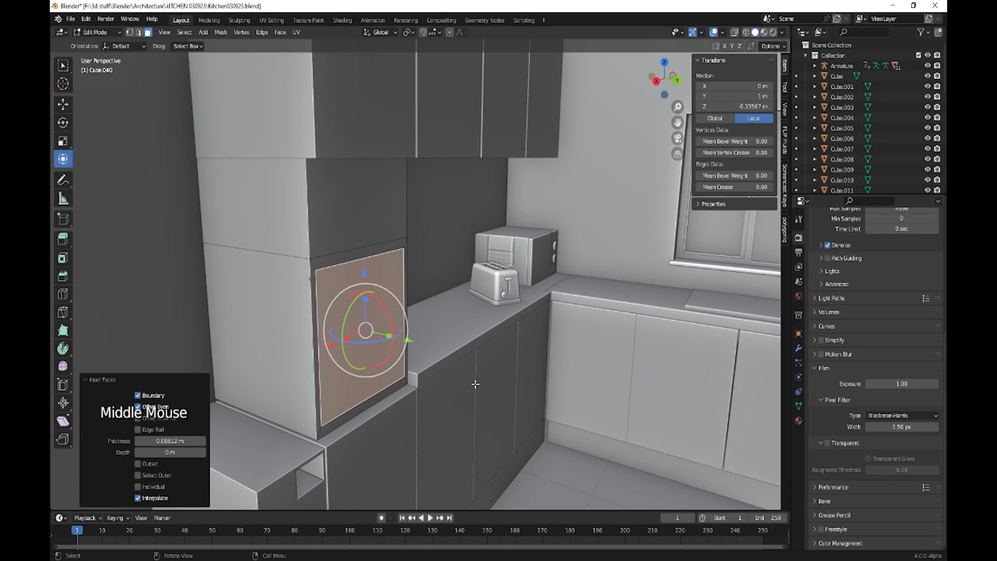
{"action": "key", "text": "e"}
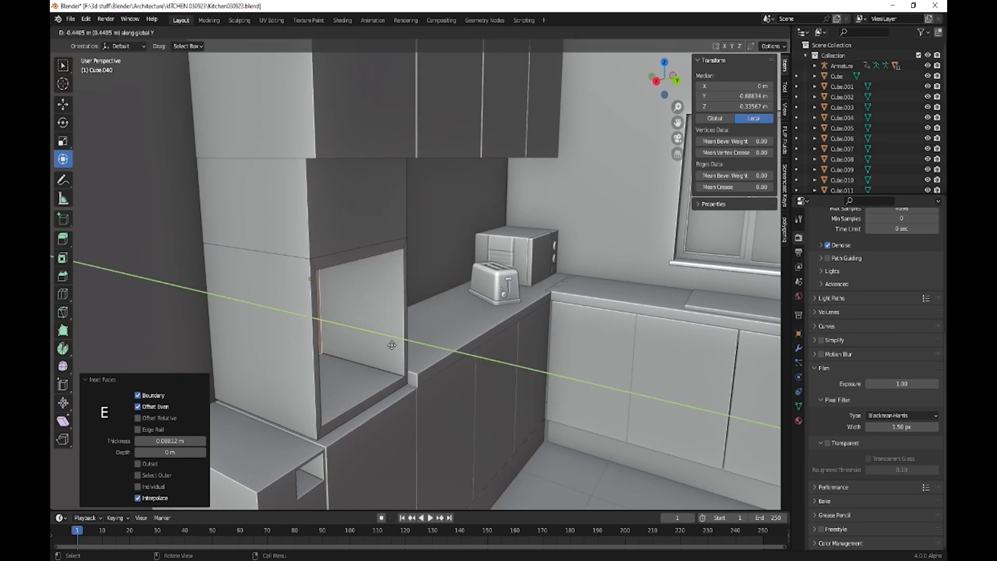
{"action": "left_click", "coordinate": [392, 345]}
{"action": "middle_click_drag", "start_coordinate": [392, 345], "coordinate": [350, 405]}
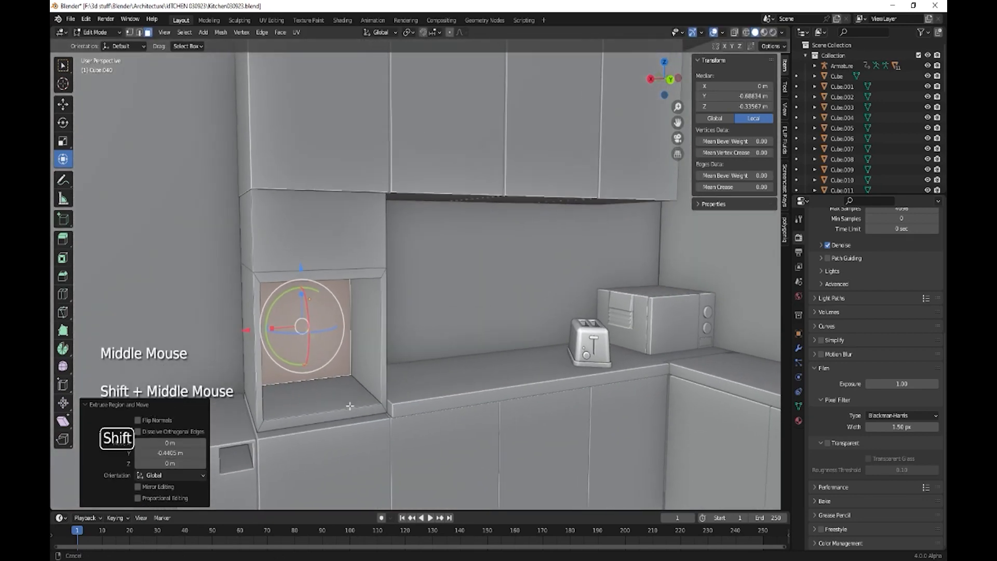
- Inset the cabinet's upper front face by about 0.052 m and extrude it inward about -0.48 m along Y
{"action": "left_click", "coordinate": [349, 228]}
{"action": "key", "text": "i"}
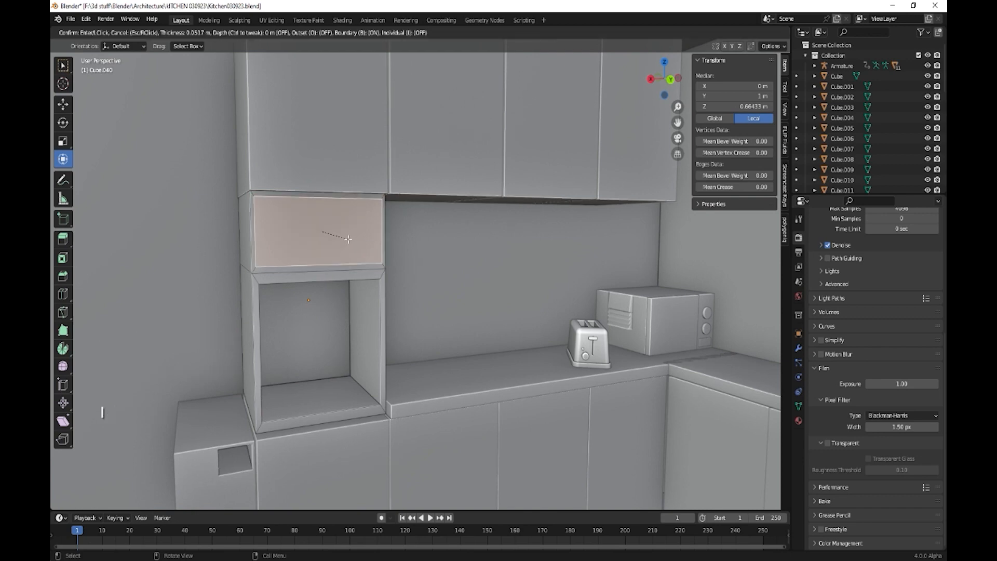
{"action": "left_click", "coordinate": [348, 239]}
{"action": "mouse_move", "coordinate": [399, 316]}
{"action": "middle_mouse_down"}
{"action": "mouse_move", "coordinate": [446, 331]}
{"action": "mouse_move", "coordinate": [413, 329]}
{"action": "middle_mouse_up"}
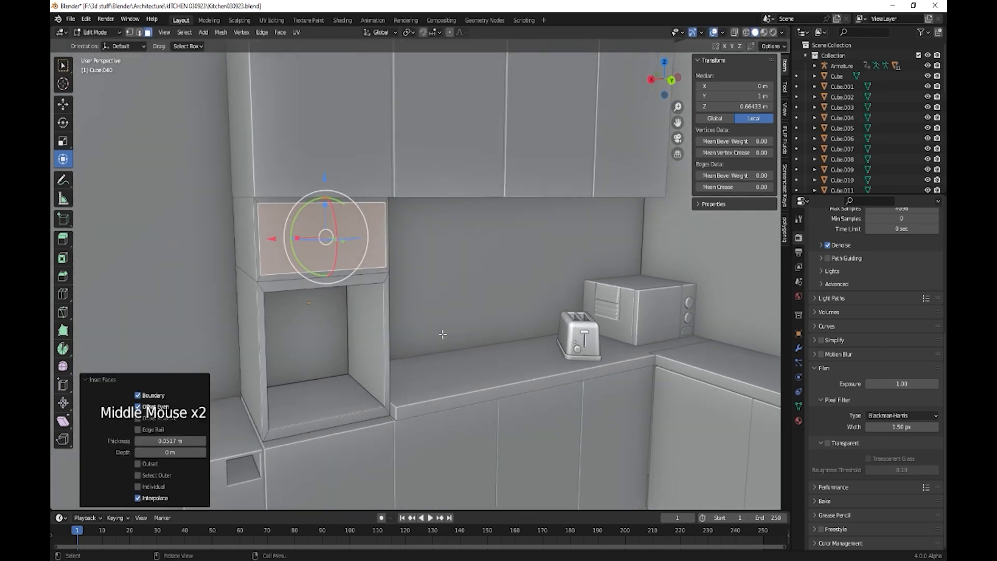
{"action": "key", "text": "e"}
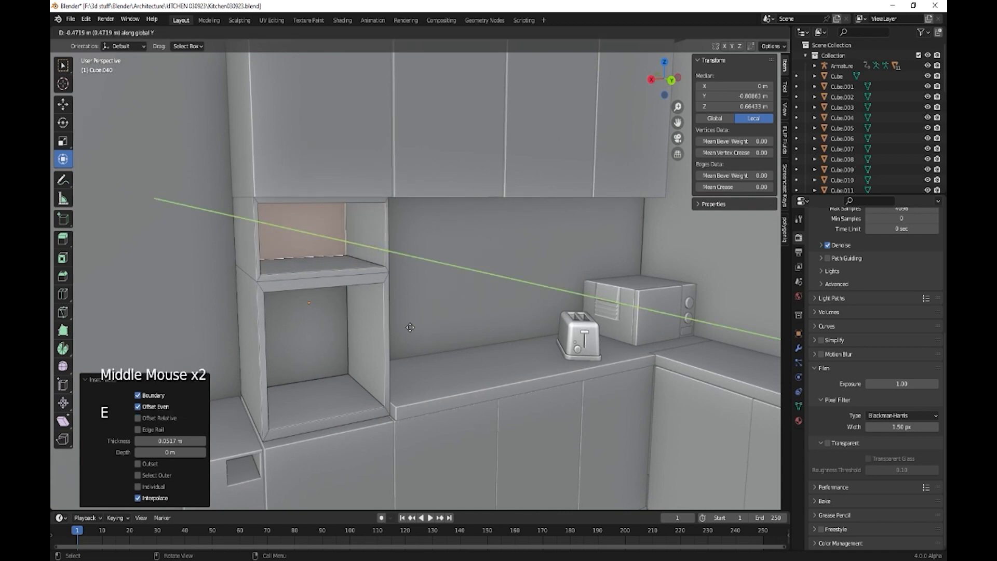
{"action": "left_click", "coordinate": [410, 330]}
{"action": "mouse_move", "coordinate": [412, 334]}
{"action": "middle_mouse_down"}
{"action": "mouse_move", "coordinate": [398, 344]}
{"action": "mouse_move", "coordinate": [435, 353]}
{"action": "mouse_move", "coordinate": [418, 328]}
{"action": "middle_mouse_up"}
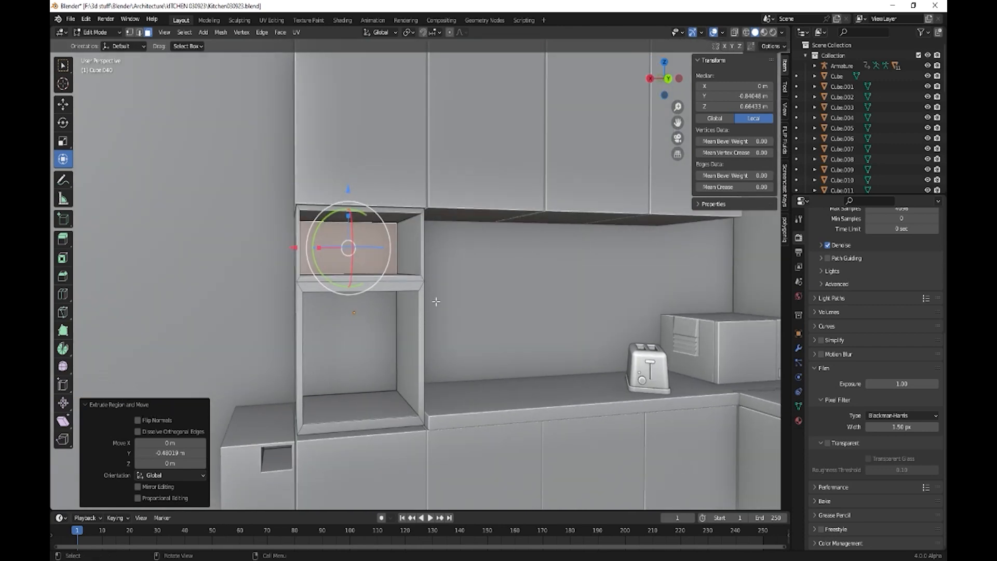
- Duplicate the four outer corner vertices around the lower compartment's front and move the copy about 0.316 m along Y
{"action": "scroll", "coordinate": [429, 300], "scroll_direction": "up", "scroll_amount": 2}
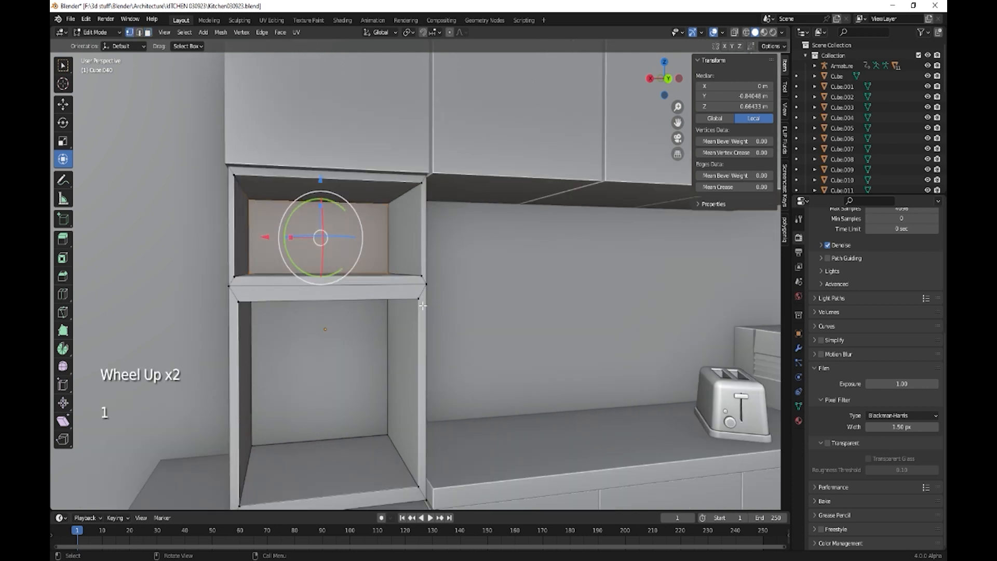
{"action": "left_click", "coordinate": [424, 289]}
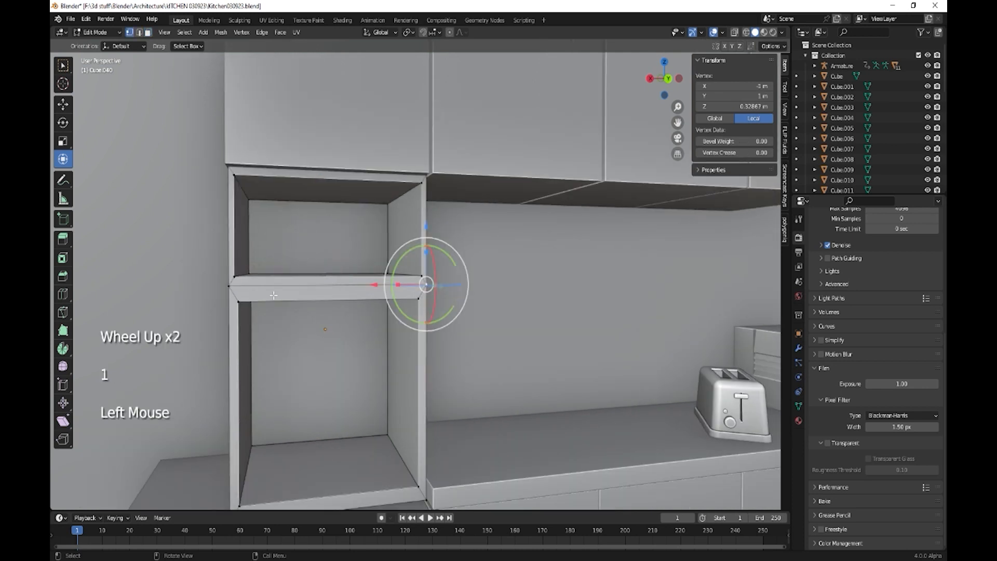
{"action": "left_click", "coordinate": [230, 285], "text": "shift"}
{"action": "middle_click_drag", "start_coordinate": [277, 402], "coordinate": [290, 340], "text": "shift"}
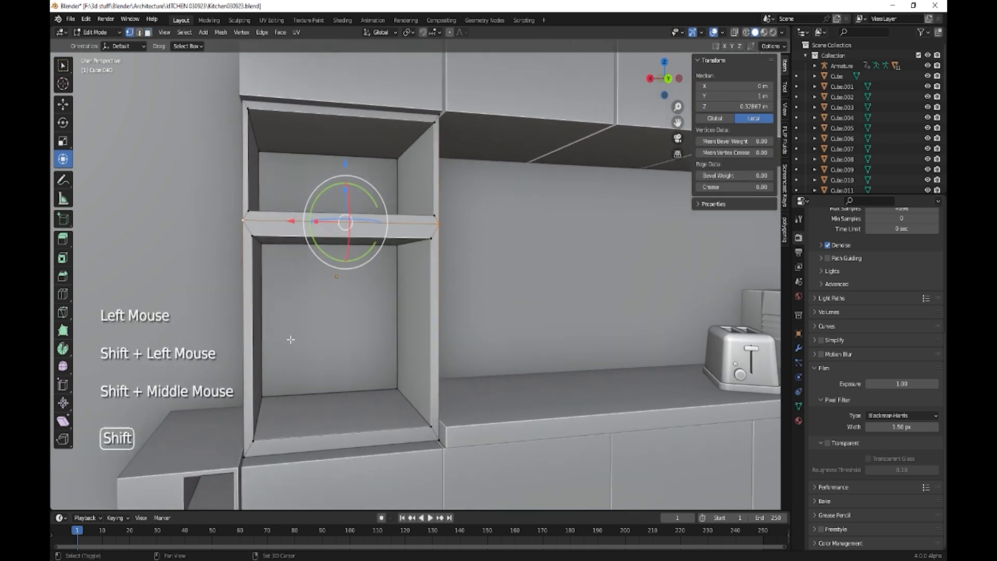
{"action": "left_click", "coordinate": [251, 441], "text": "shift"}
{"action": "left_click", "coordinate": [434, 434], "text": "shift"}
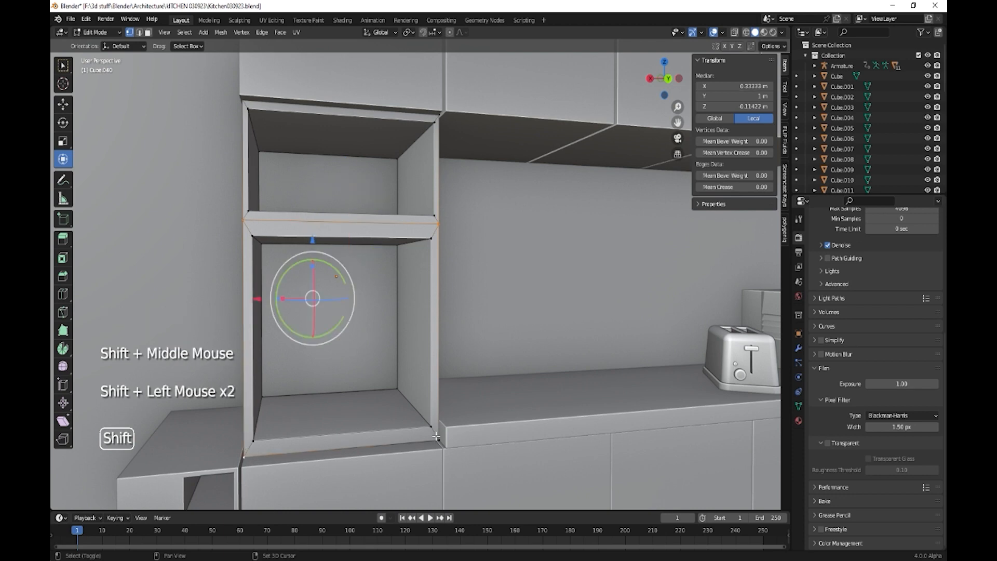
{"action": "middle_click_drag", "start_coordinate": [433, 433], "coordinate": [452, 387]}
{"action": "key", "text": "shift"}
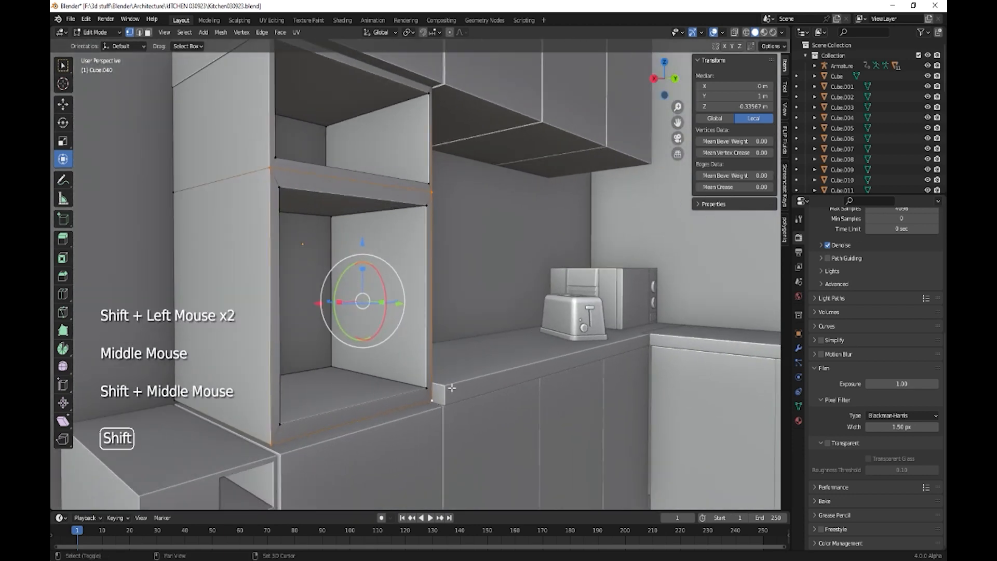
{"action": "key", "text": "shift+d"}
{"action": "key", "text": "x"}
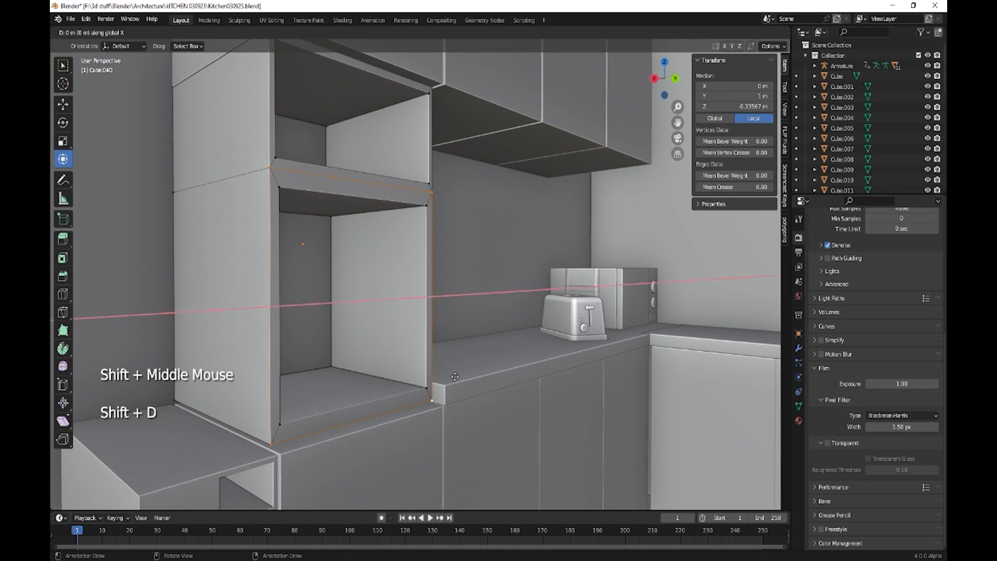
{"action": "key", "text": "y"}
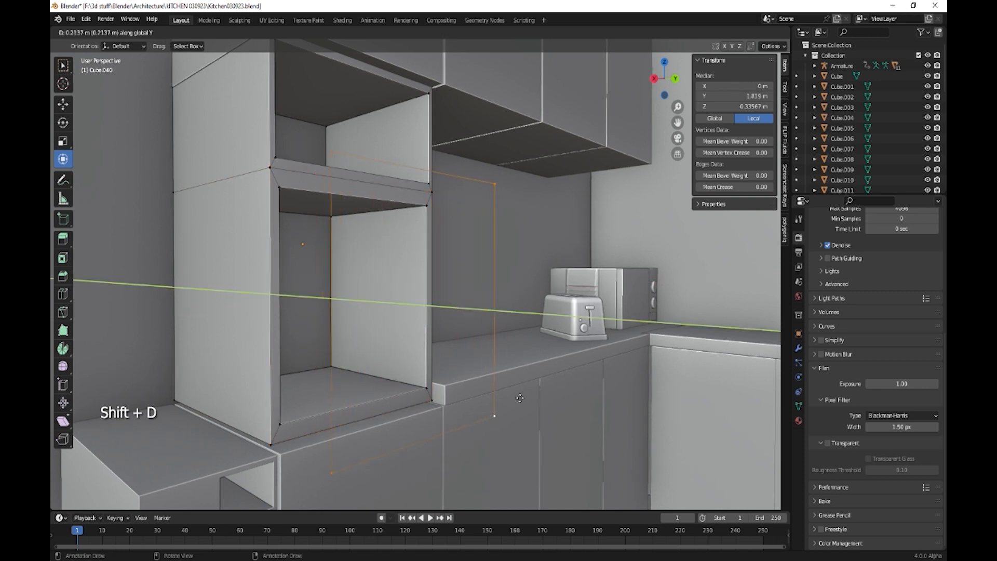
{"action": "left_click", "coordinate": [556, 388]}
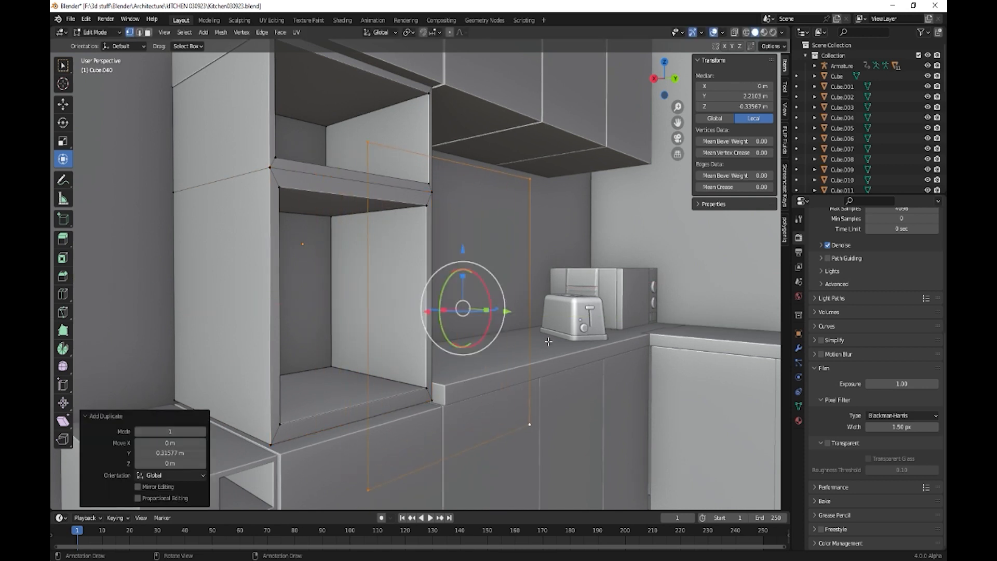
- Fill the duplicated outline with a face, separate it into its own object, and return to Object Mode
{"action": "key", "text": "f"}
{"action": "key", "text": "p"}
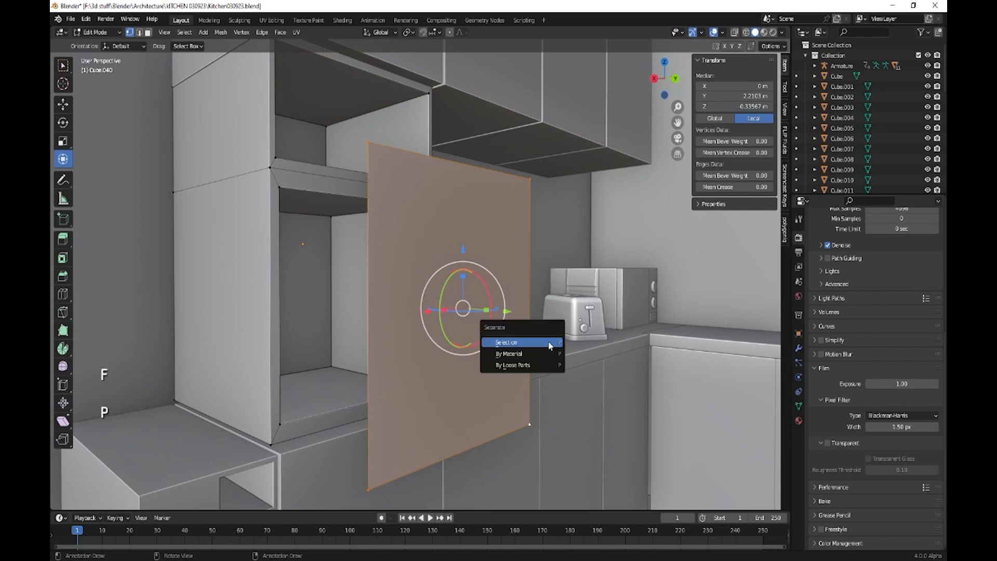
{"action": "left_click", "coordinate": [520, 343]}
{"action": "key", "text": "Tab"}
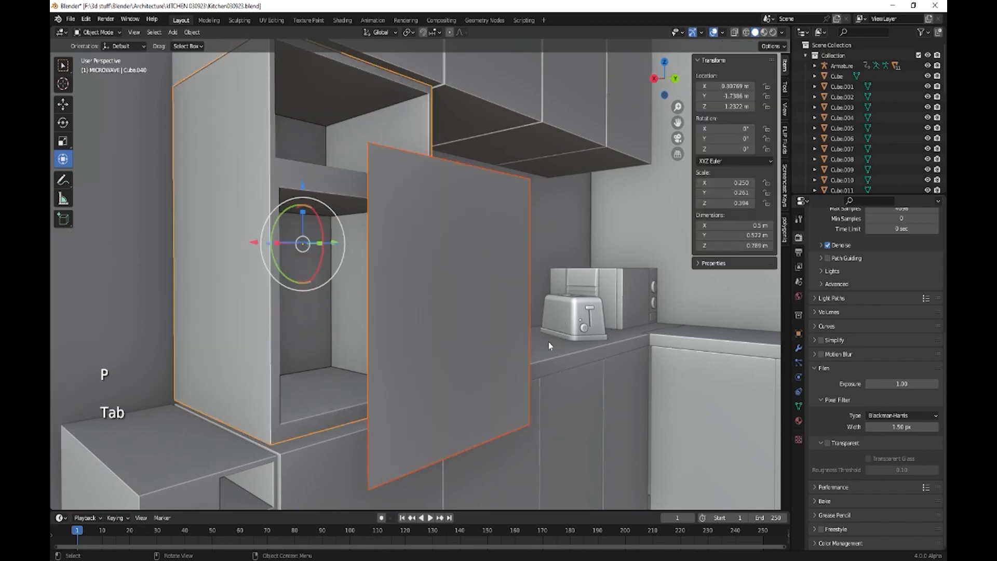
- Select the face of the separated panel in Edit Mode and extrude it about 0.018 m along Y
{"action": "middle_click", "coordinate": [507, 295]}
{"action": "left_click", "coordinate": [493, 294]}
{"action": "mouse_move", "coordinate": [511, 339]}
{"action": "middle_mouse_down"}
{"action": "mouse_move", "coordinate": [505, 344]}
{"action": "mouse_move", "coordinate": [521, 345]}
{"action": "middle_mouse_up"}
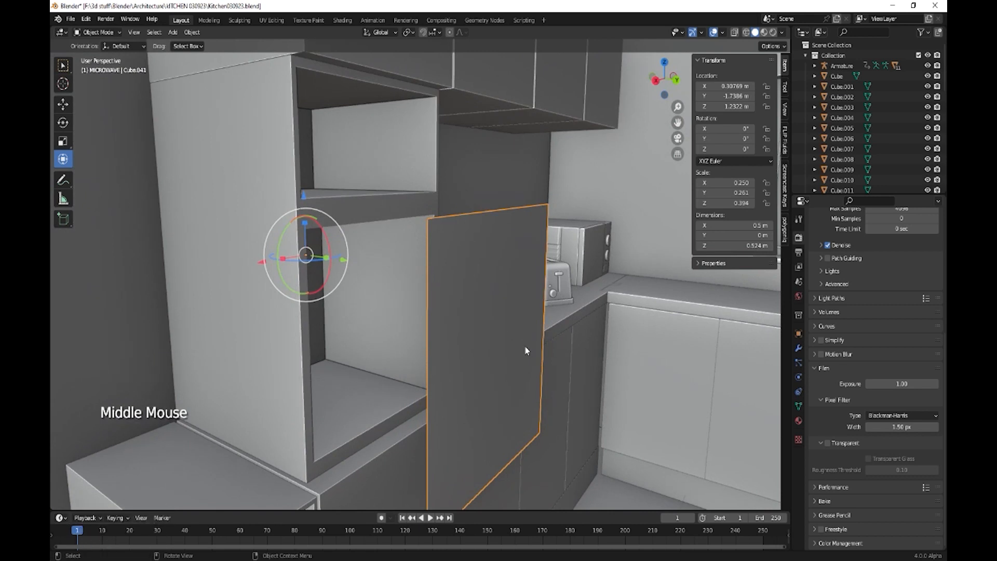
{"action": "key", "text": "Tab"}
{"action": "middle_click_drag", "start_coordinate": [525, 365], "coordinate": [483, 289], "text": "shift"}
{"action": "left_click", "coordinate": [483, 289]}
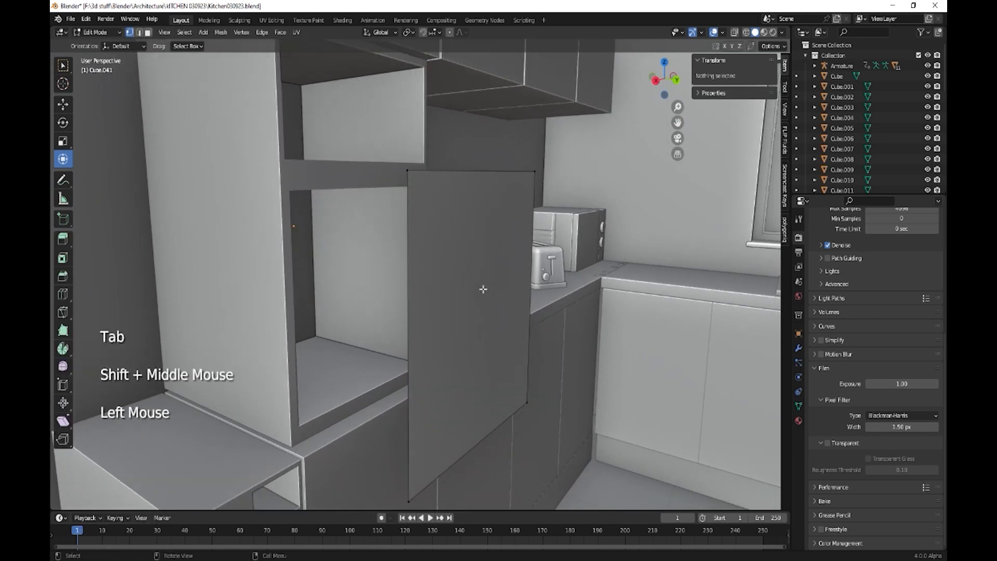
{"action": "key", "text": "3"}
{"action": "left_click", "coordinate": [483, 288]}
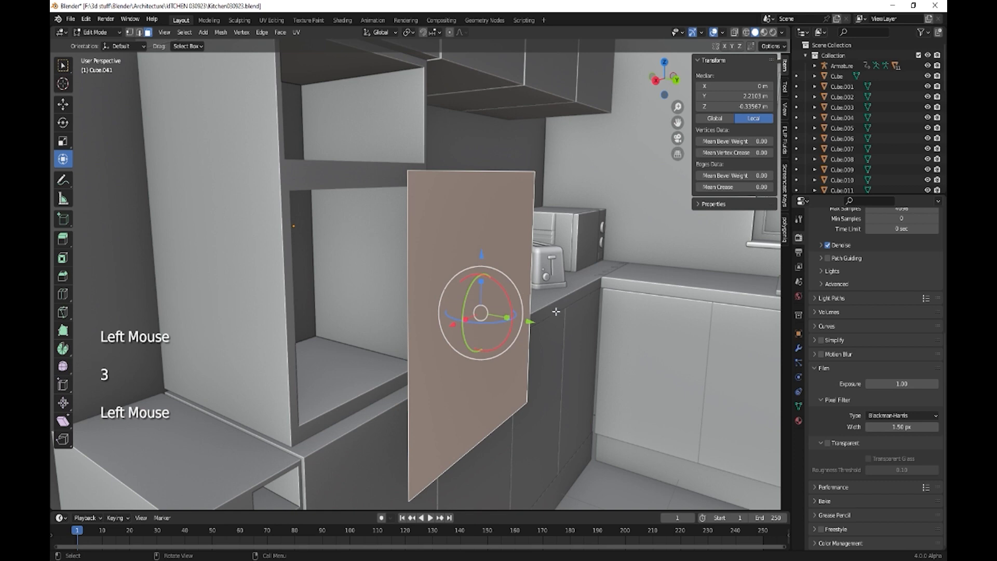
{"action": "key", "text": "e"}
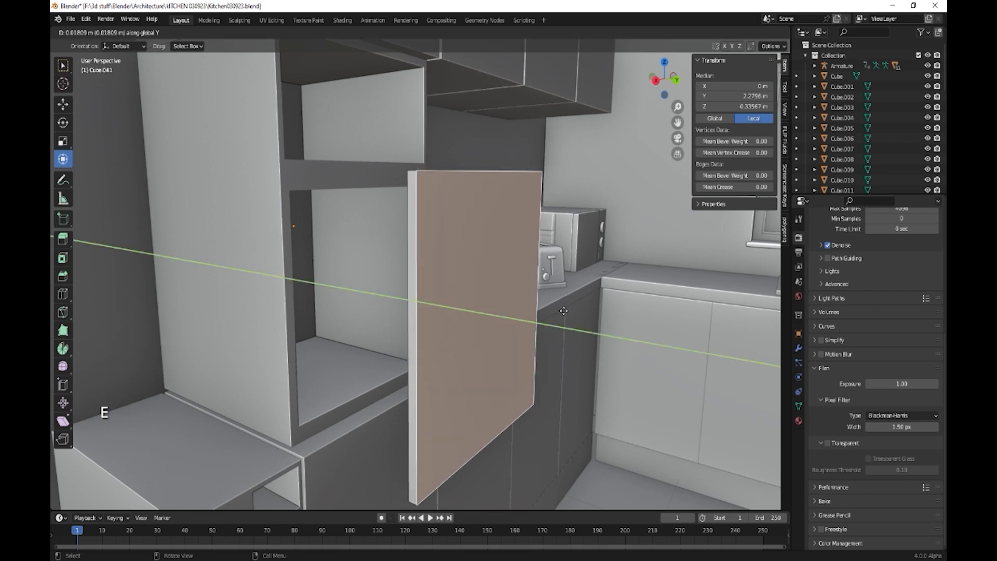
{"action": "left_click", "coordinate": [564, 310]}
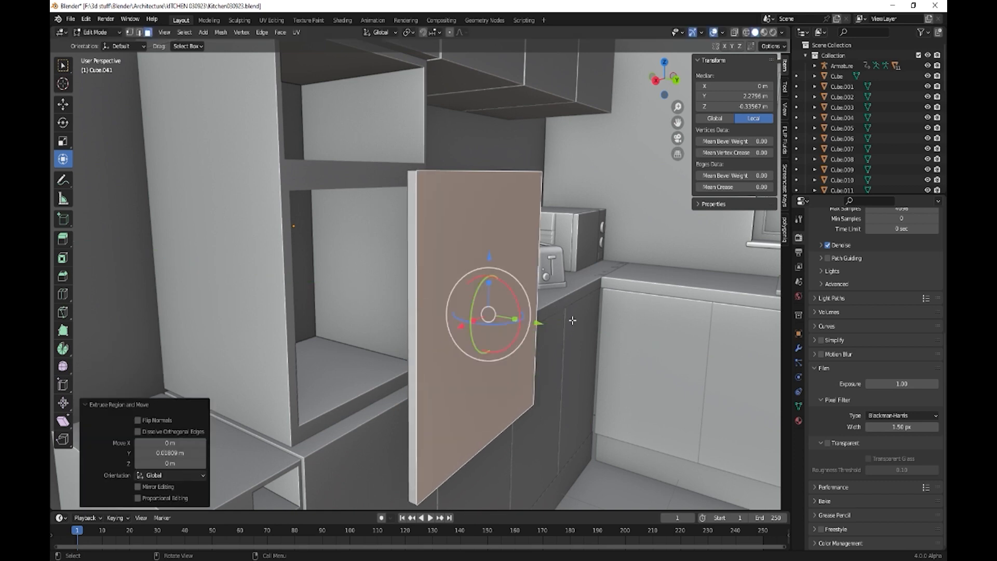
- Apply the panel's scale in Object Mode and return to Edit Mode
{"action": "middle_click_drag", "start_coordinate": [564, 311], "coordinate": [482, 215]}
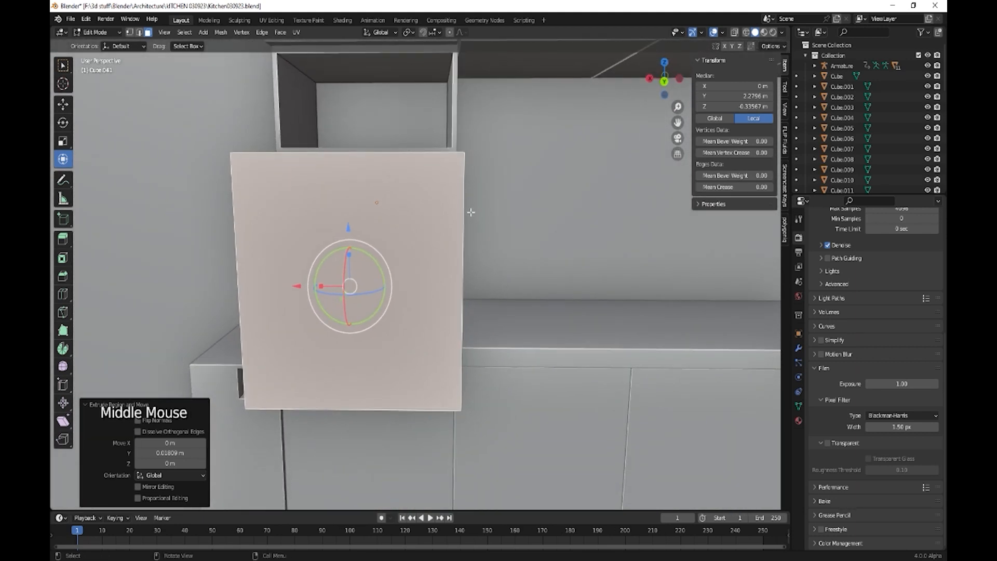
{"action": "key", "text": "Tab"}
{"action": "key", "text": "ctrl+a"}
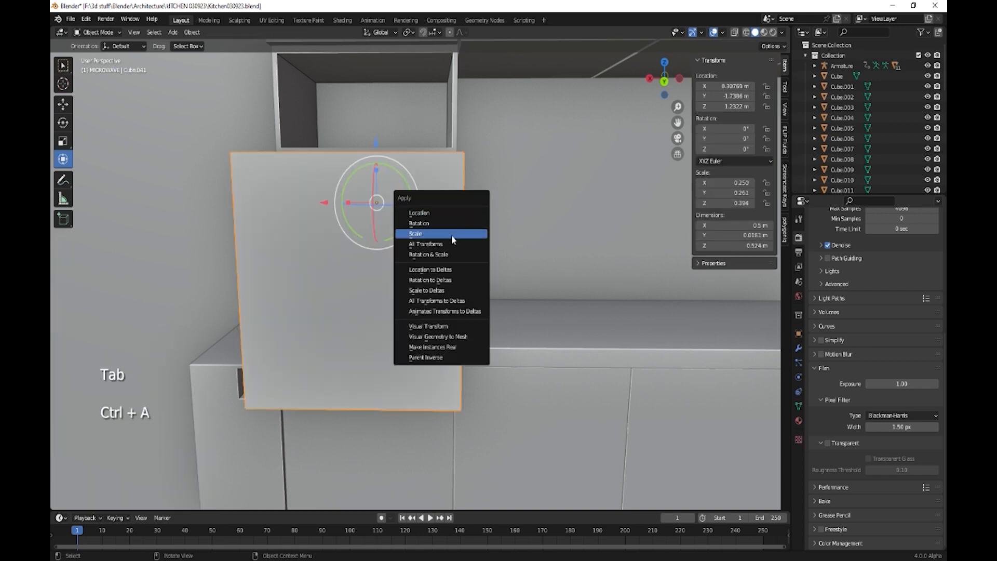
{"action": "left_click", "coordinate": [457, 236]}
{"action": "key", "text": "Tab"}
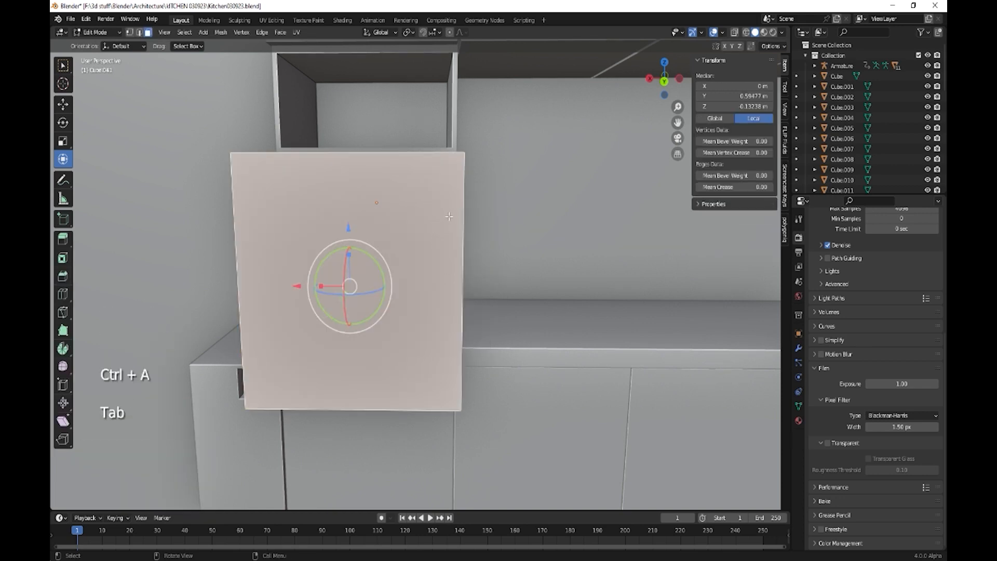
- Inset the panel's front and back faces by about 0.051 m and bridge them to cut an opening through the panel
{"action": "middle_click_drag", "start_coordinate": [449, 216], "coordinate": [525, 235]}
{"action": "left_click", "coordinate": [602, 235], "text": "shift"}
{"action": "key", "text": "i"}
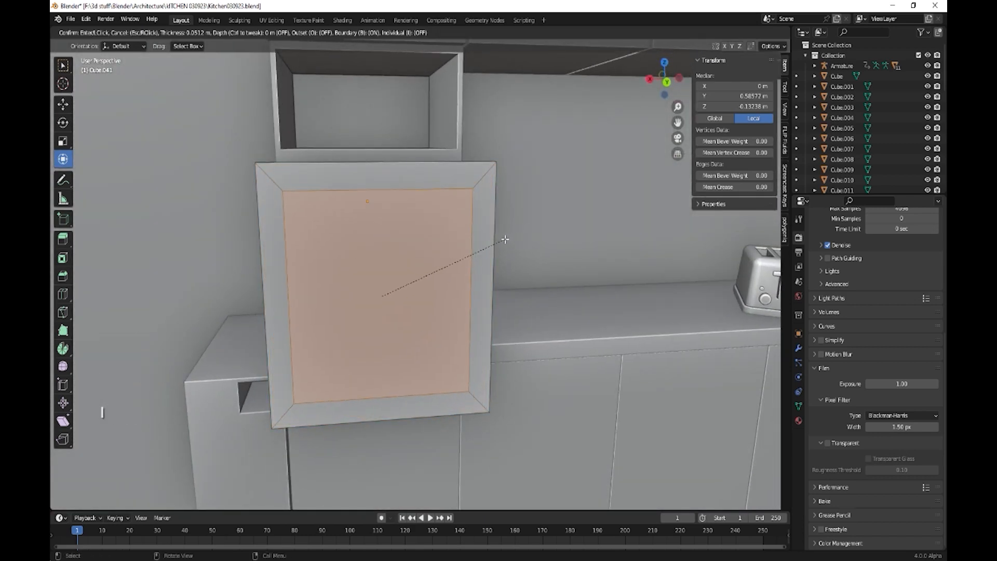
{"action": "left_click", "coordinate": [506, 240]}
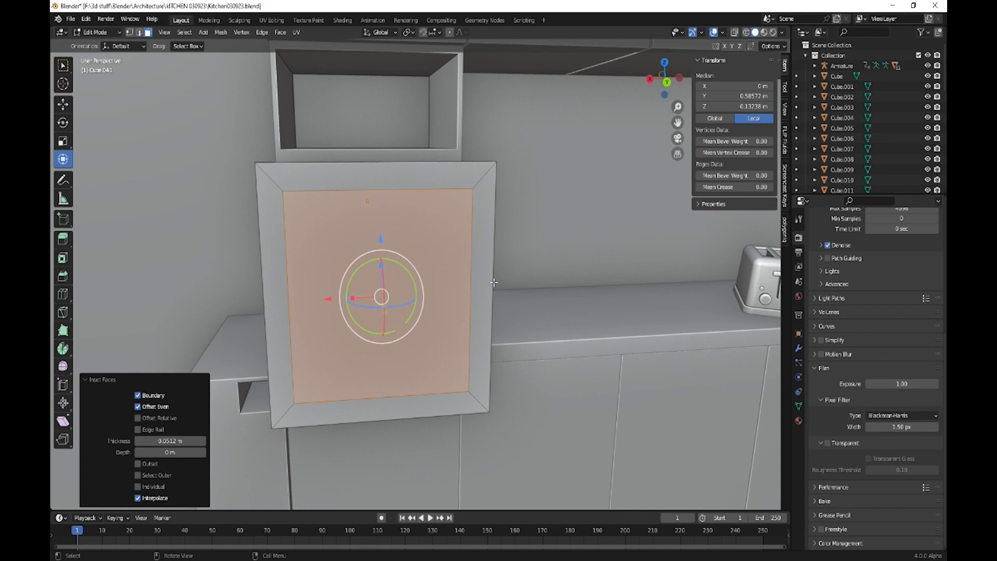
{"action": "right_click", "coordinate": [445, 239]}
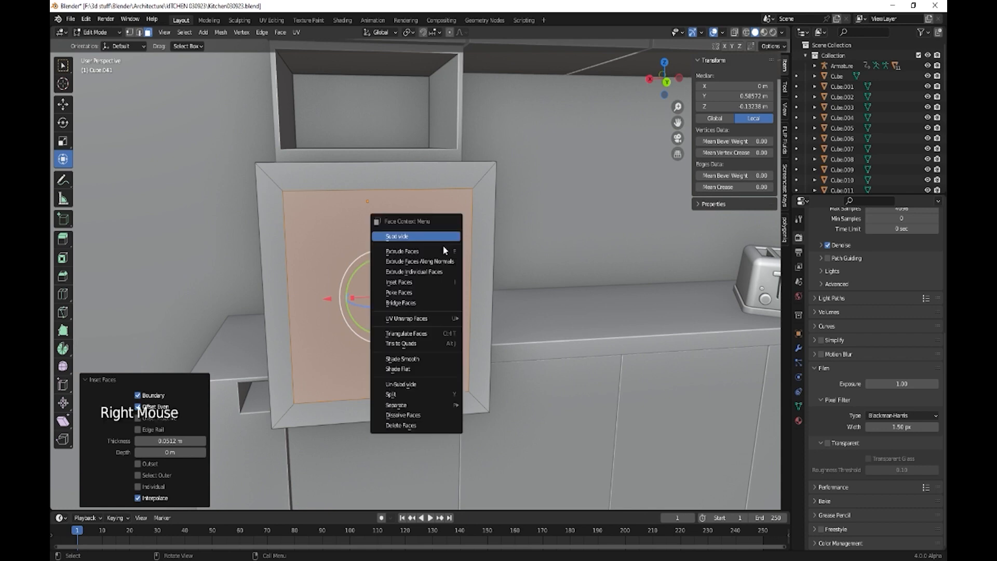
{"action": "middle_click", "coordinate": [510, 361]}
{"action": "scroll", "coordinate": [510, 361], "scroll_direction": "up", "scroll_amount": 2}
{"action": "mouse_move", "coordinate": [509, 361]}
{"action": "middle_mouse_down", "text": "shift"}
{"action": "mouse_move", "coordinate": [450, 498]}
{"action": "mouse_move", "coordinate": [513, 338]}
{"action": "mouse_move", "coordinate": [527, 355]}
{"action": "middle_mouse_up", "text": "shift"}
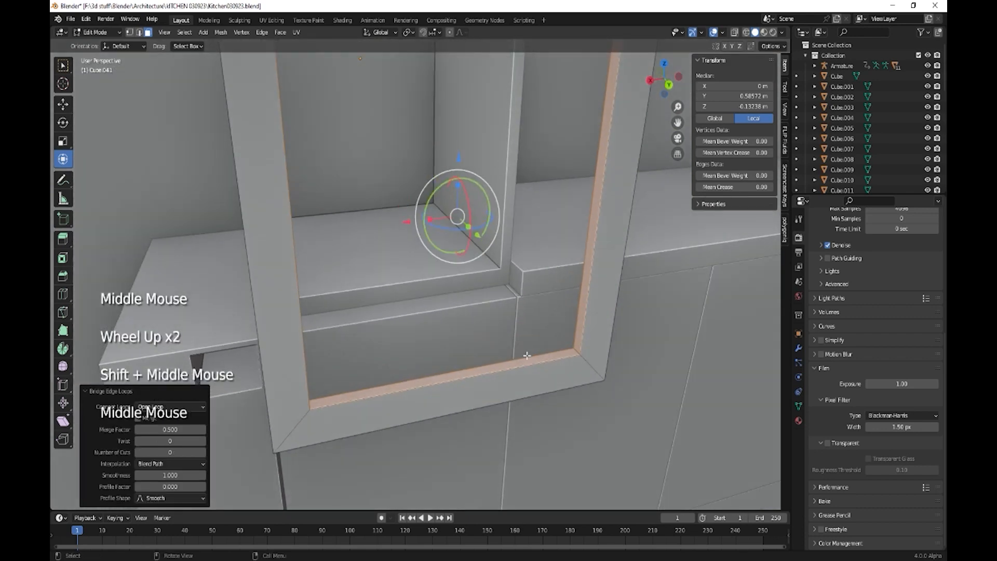
- Bevel the four inner corner edges of the door frame's opening about 0.058 m wide with 11 segments, then return to Object Mode
{"action": "key", "text": "2"}
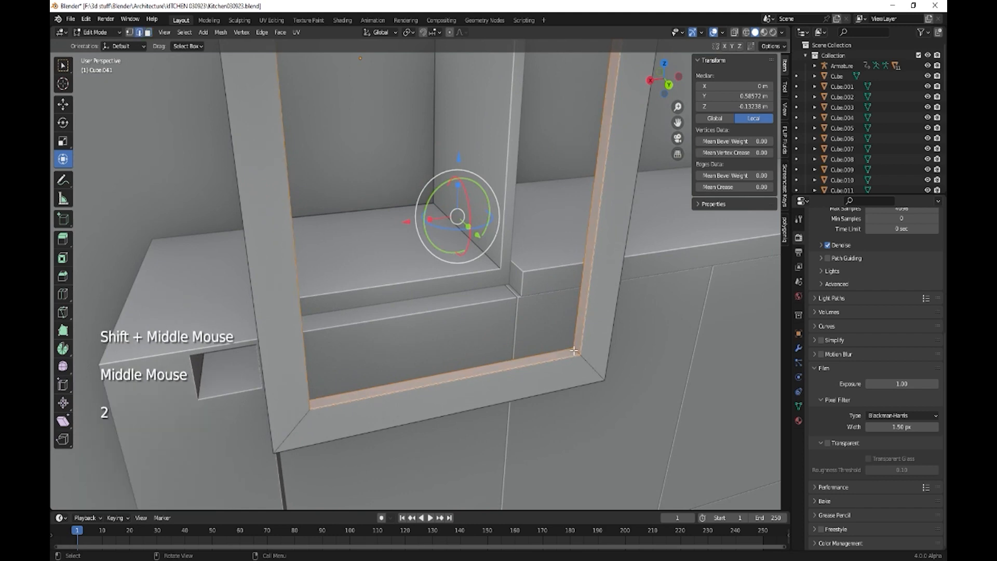
{"action": "left_click", "coordinate": [569, 360]}
{"action": "middle_click_drag", "start_coordinate": [569, 359], "coordinate": [360, 377]}
{"action": "left_click", "coordinate": [208, 358], "text": "shift"}
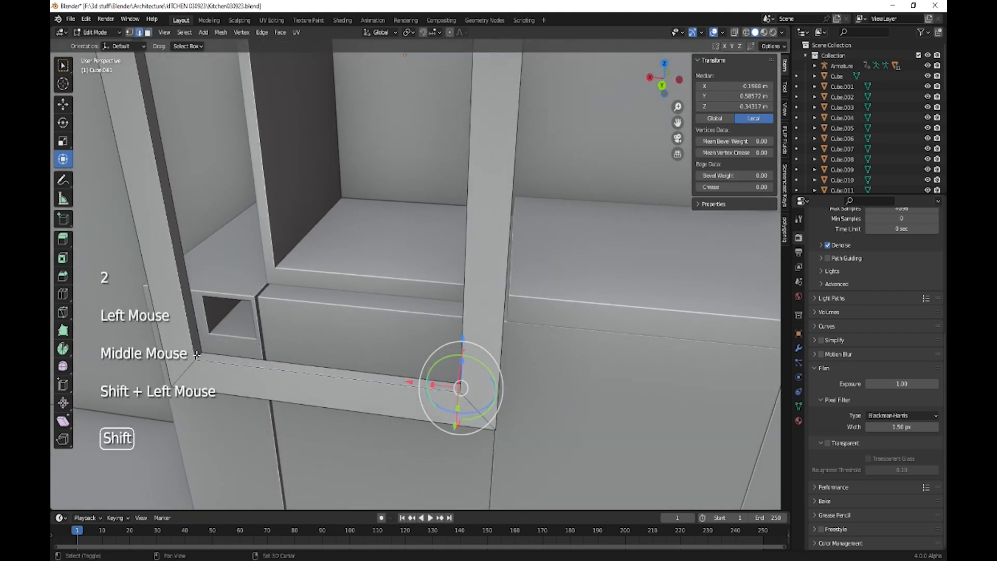
{"action": "left_click", "coordinate": [200, 355], "text": "shift"}
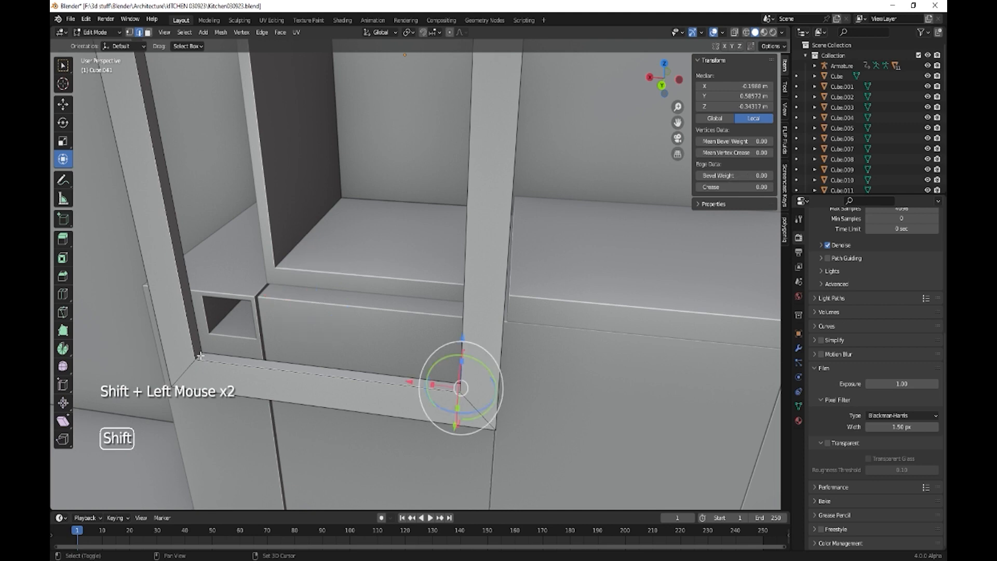
{"action": "left_click", "coordinate": [200, 355], "text": "shift"}
{"action": "middle_click_drag", "start_coordinate": [200, 355], "coordinate": [280, 208], "text": "shift"}
{"action": "left_click", "coordinate": [267, 193], "text": "shift"}
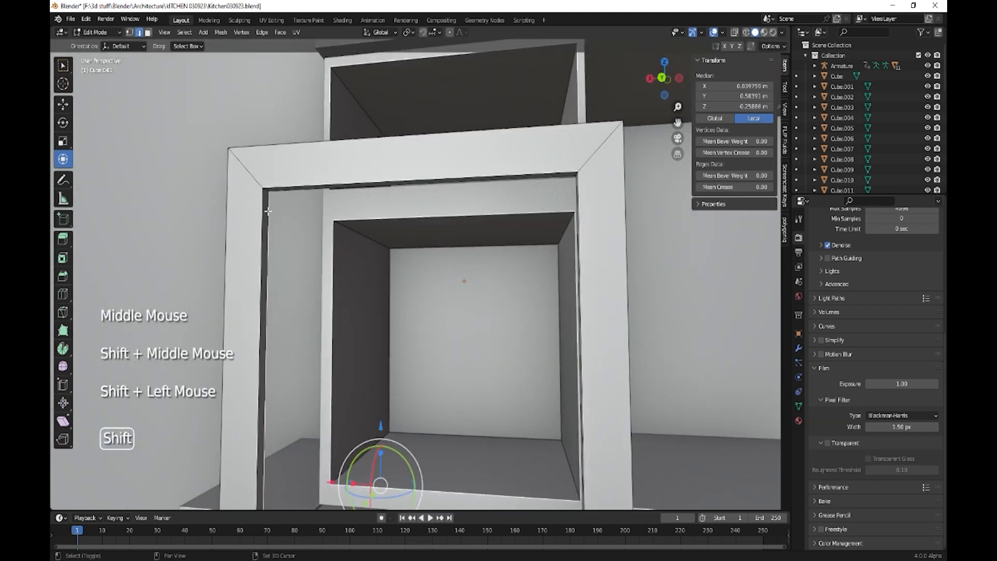
{"action": "left_click", "coordinate": [266, 192], "text": "shift"}
{"action": "left_click", "coordinate": [266, 192], "text": "shift"}
{"action": "middle_click_drag", "start_coordinate": [266, 192], "coordinate": [496, 270]}
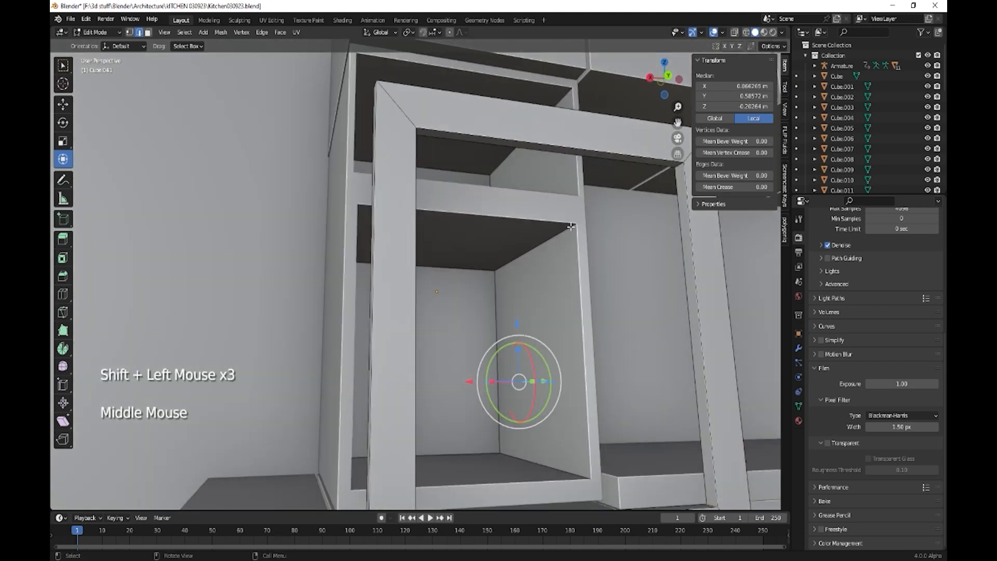
{"action": "left_click", "coordinate": [680, 166], "text": "shift"}
{"action": "middle_click_drag", "start_coordinate": [659, 268], "coordinate": [550, 282], "text": "shift"}
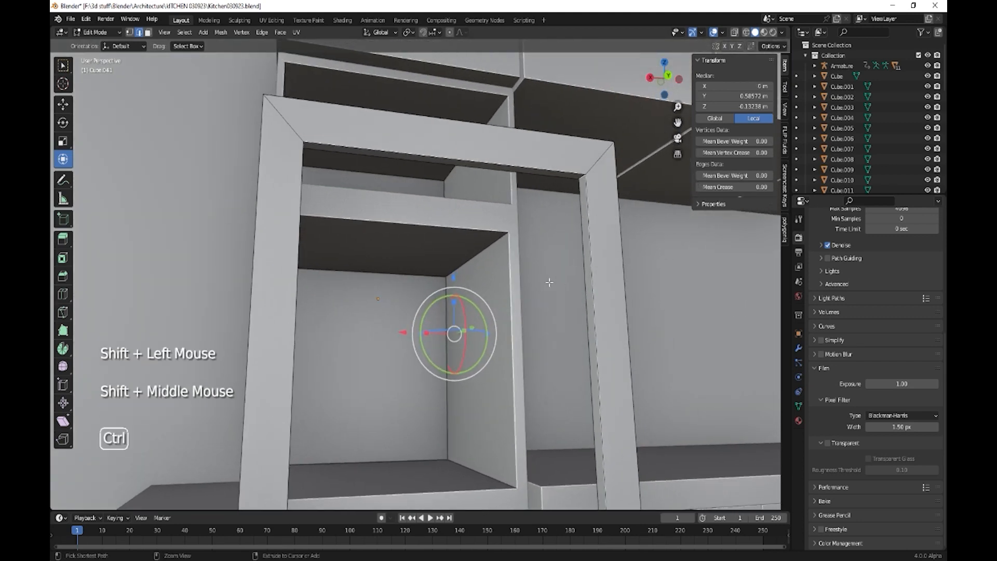
{"action": "key", "text": "ctrl+b"}
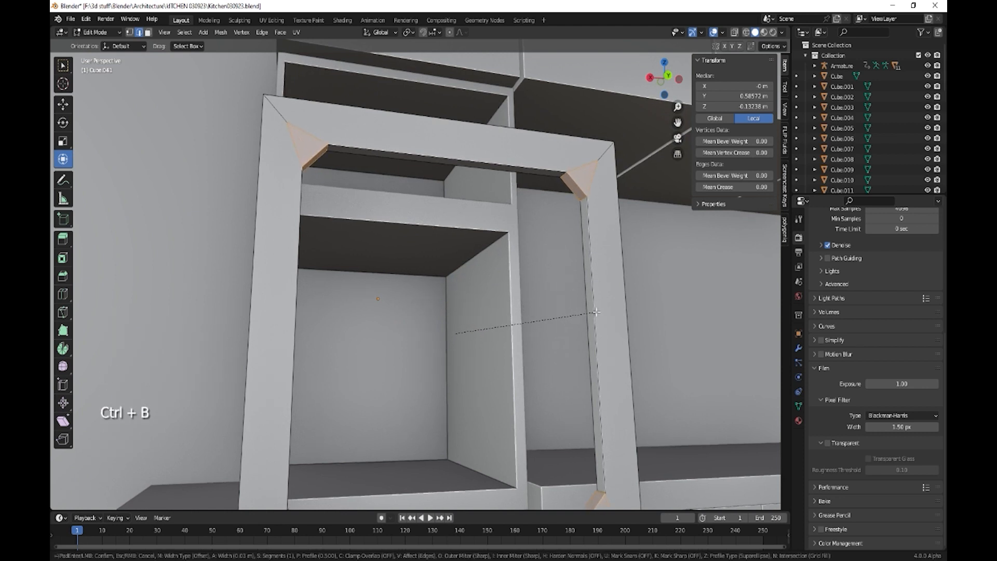
{"action": "left_click", "coordinate": [618, 314]}
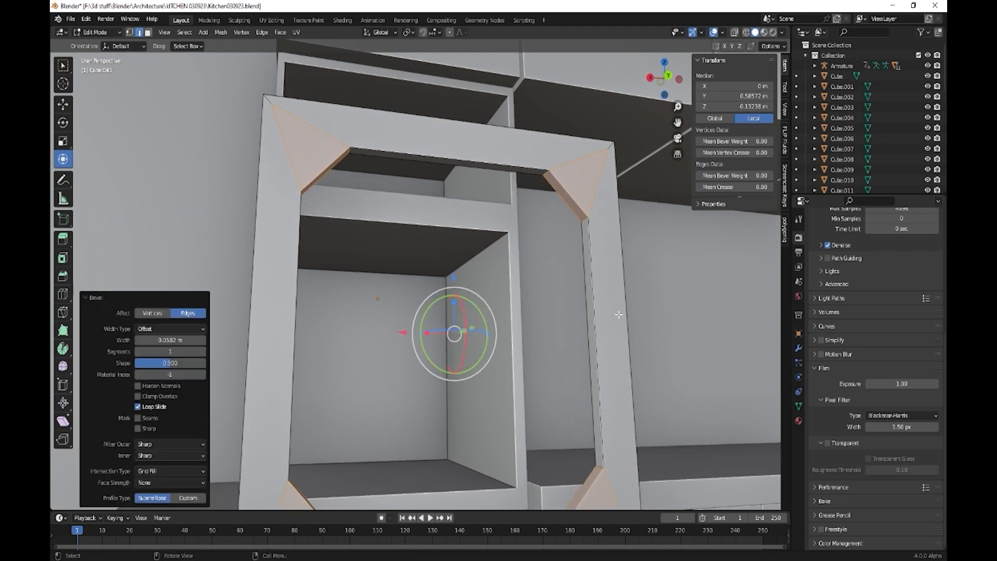
{"action": "left_click_drag", "start_coordinate": [170, 352], "coordinate": [203, 352]}
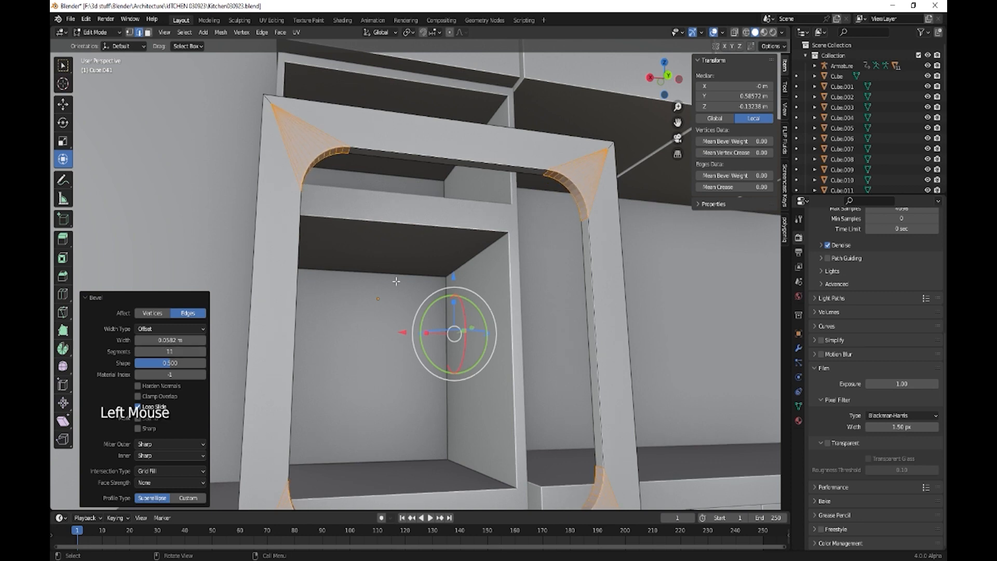
{"action": "mouse_move", "coordinate": [510, 290]}
{"action": "middle_mouse_down"}
{"action": "mouse_move", "coordinate": [501, 291]}
{"action": "mouse_move", "coordinate": [504, 276]}
{"action": "mouse_move", "coordinate": [526, 279]}
{"action": "middle_mouse_up"}
{"action": "key", "text": "Tab"}
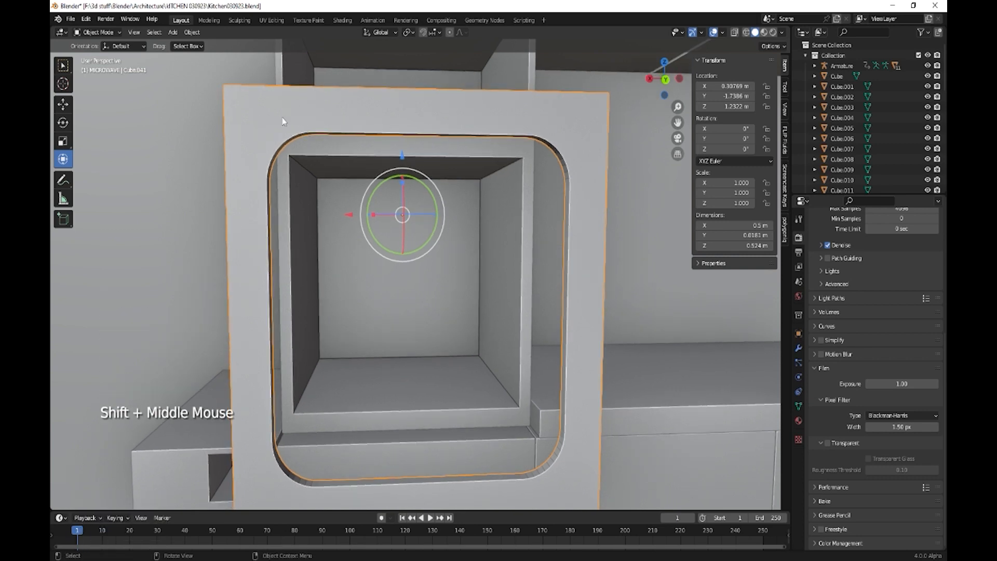
- Duplicate the frame's four outer front corner vertices about 0.009 m along Y and fill the copied outline with a face
{"action": "key", "text": "Tab"}
{"action": "middle_click_drag", "start_coordinate": [250, 152], "coordinate": [260, 138]}
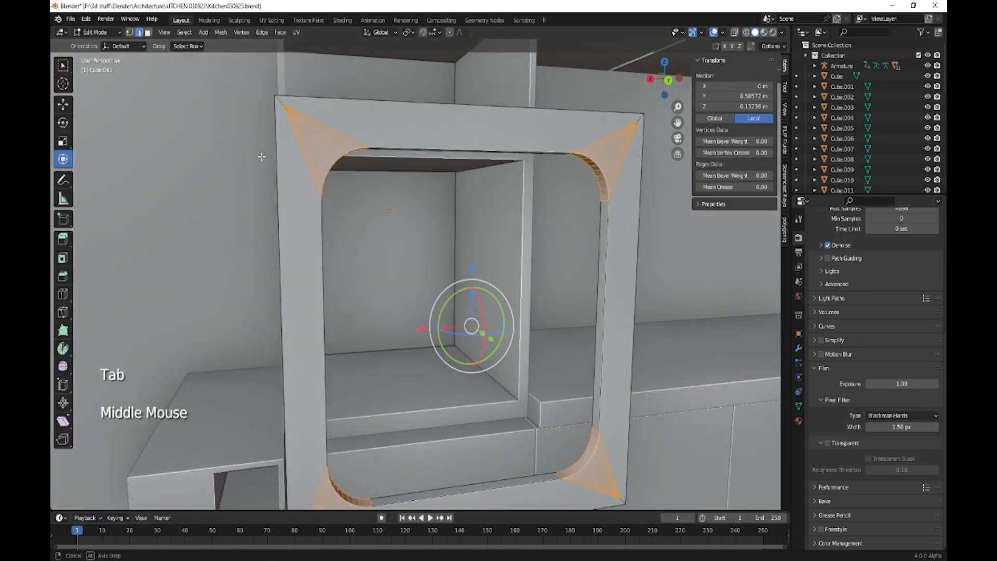
{"action": "key", "text": "1"}
{"action": "left_click", "coordinate": [274, 97]}
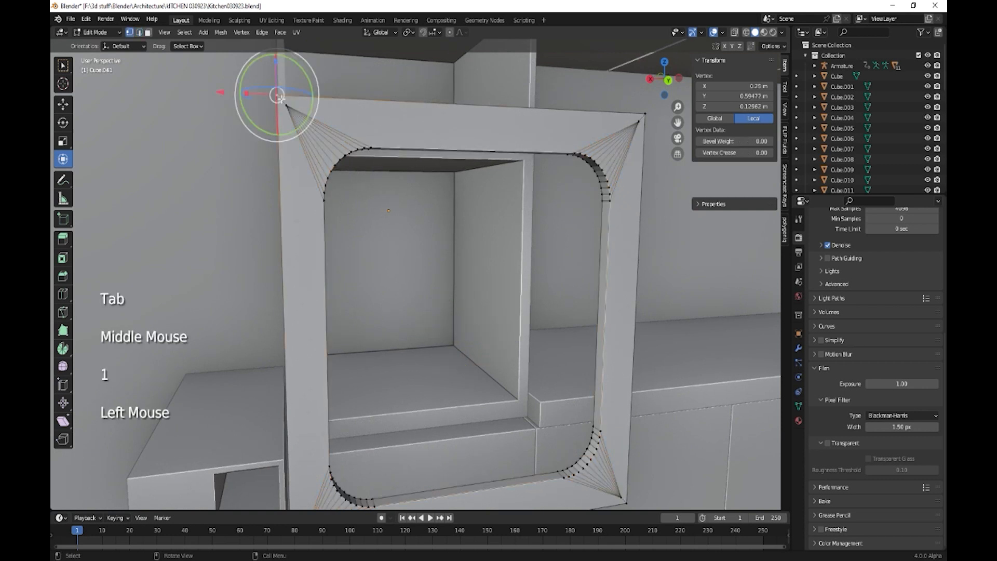
{"action": "left_click", "coordinate": [605, 270], "text": "shift"}
{"action": "middle_click_drag", "start_coordinate": [604, 270], "coordinate": [596, 297], "text": "shift"}
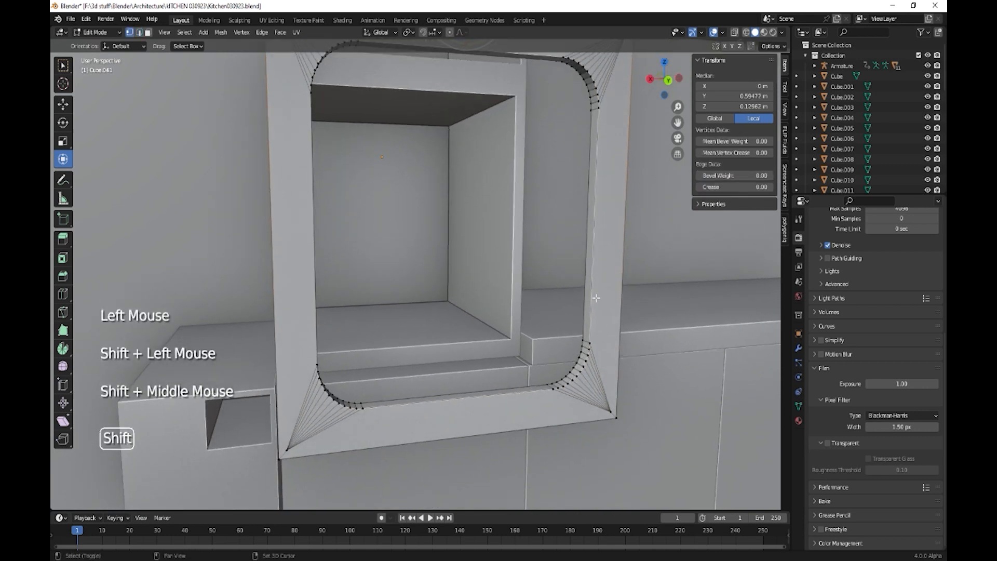
{"action": "left_click", "coordinate": [615, 414], "text": "shift"}
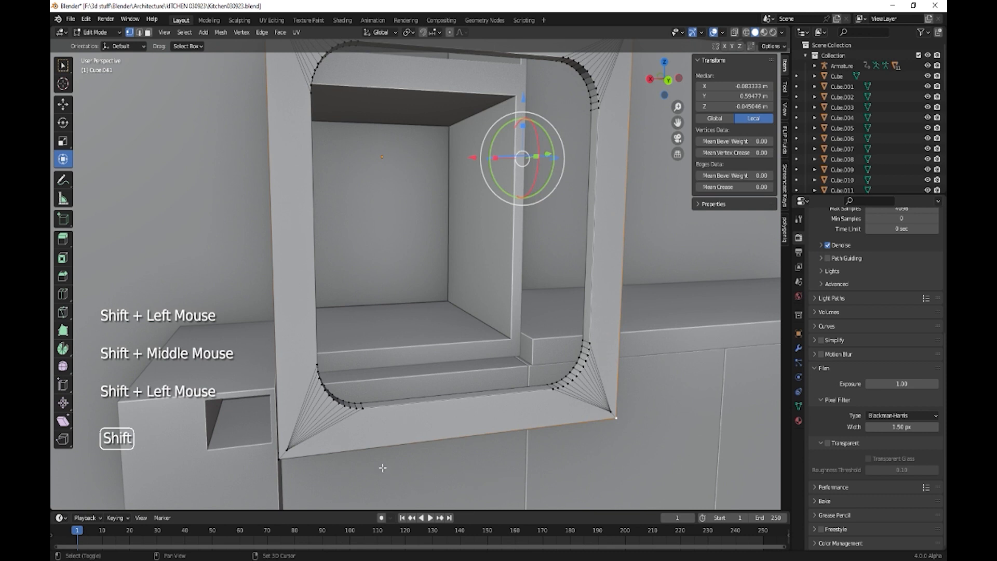
{"action": "left_click", "coordinate": [280, 458], "text": "shift"}
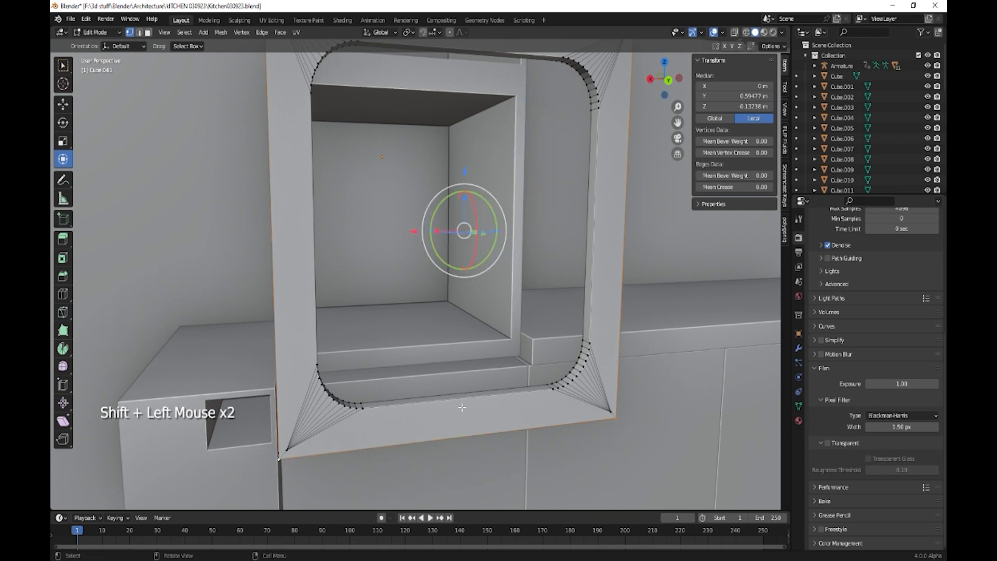
{"action": "key", "text": "shift"}
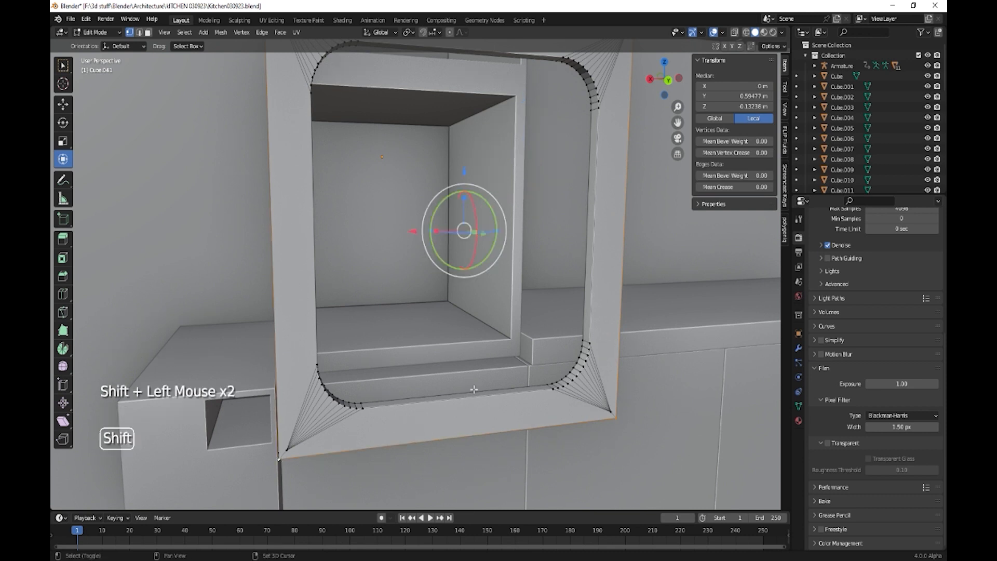
{"action": "key", "text": "shift+d"}
{"action": "key", "text": "y"}
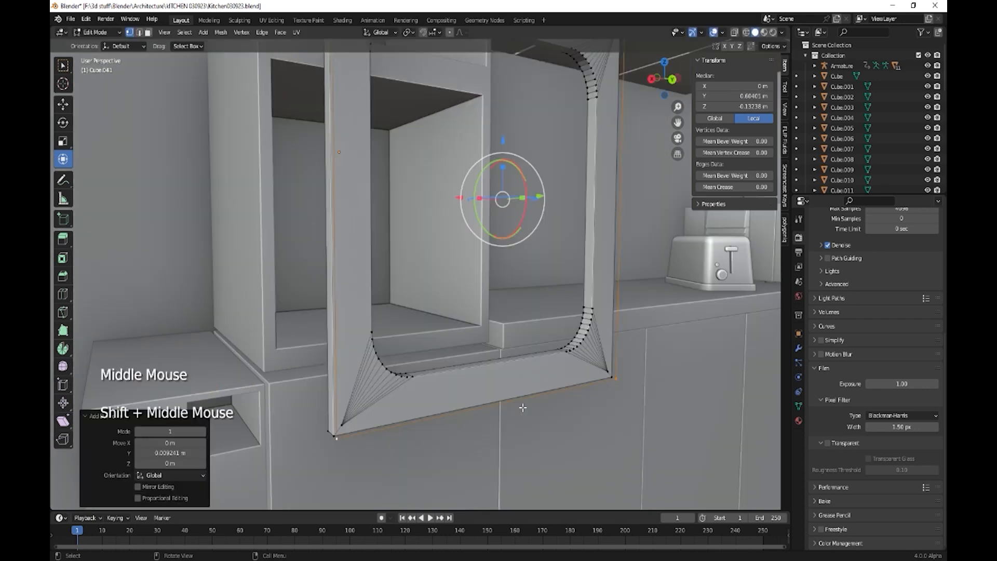
{"action": "key", "text": "f"}
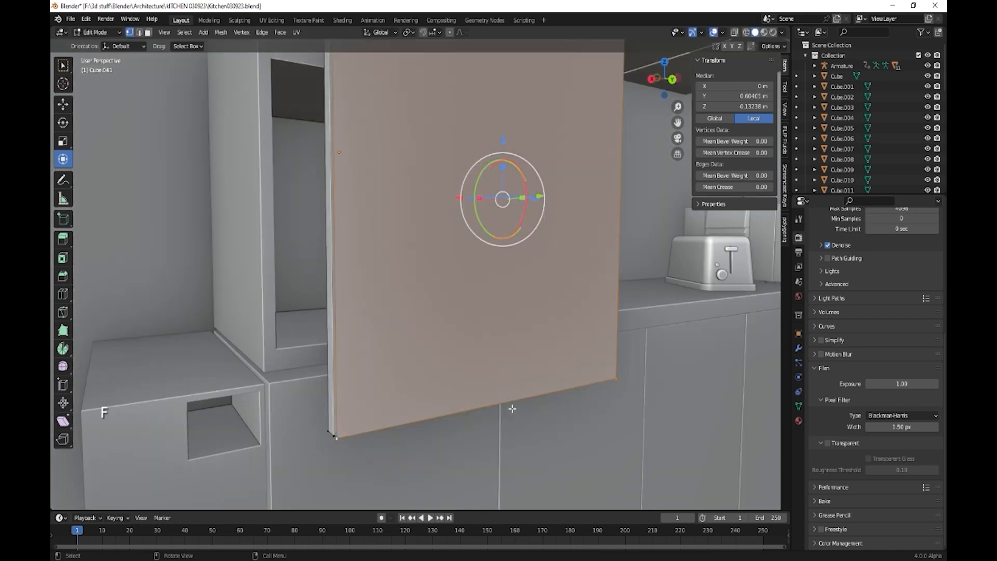
- Extrude the new face about 0.003 m along Y and separate the whole thin panel into its own object
{"action": "middle_click_drag", "start_coordinate": [493, 410], "coordinate": [524, 395]}
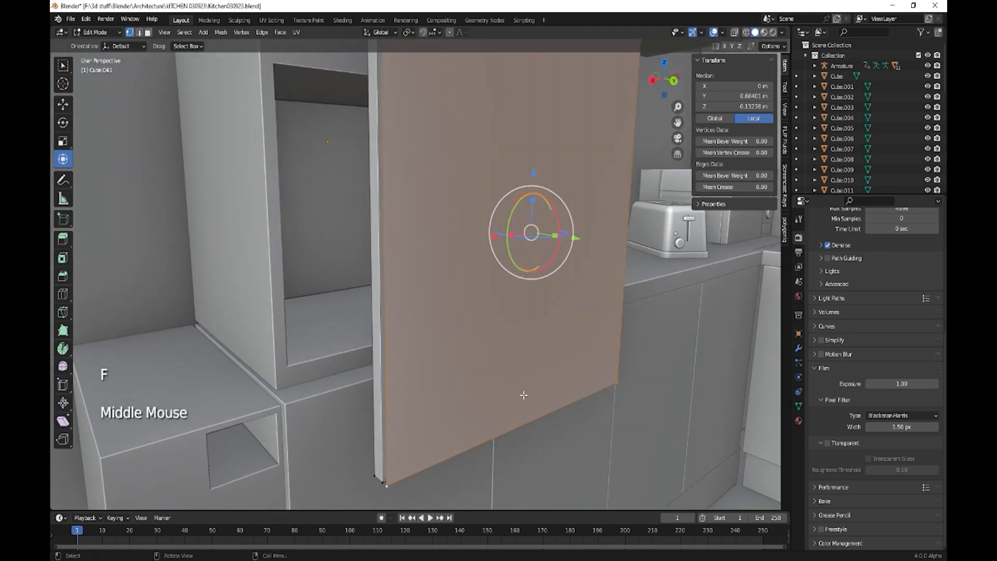
{"action": "key", "text": "e"}
{"action": "left_click", "coordinate": [564, 327]}
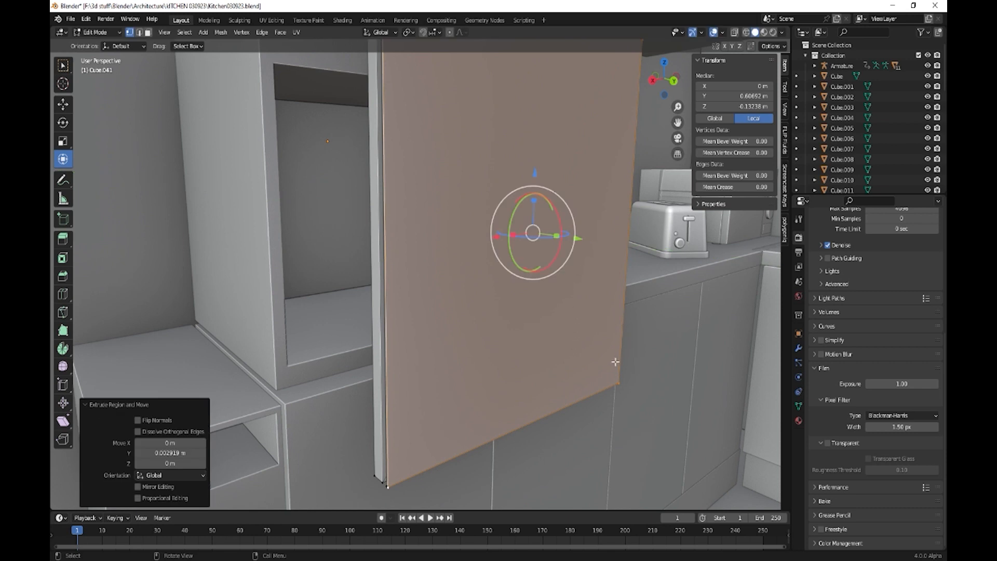
{"action": "key", "text": "ctrl+KP_Add"}
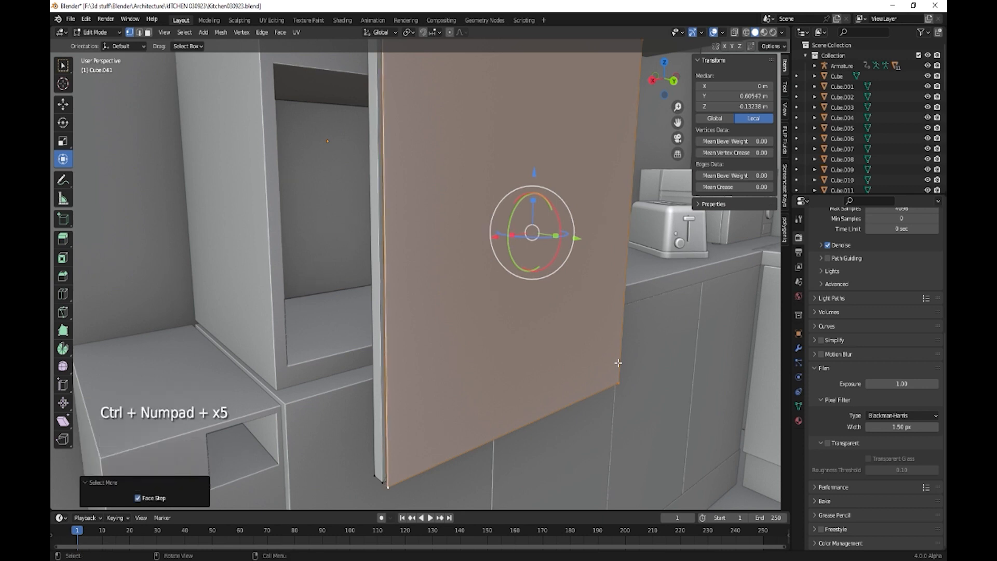
{"action": "key", "text": "p"}
{"action": "left_click", "coordinate": [571, 368]}
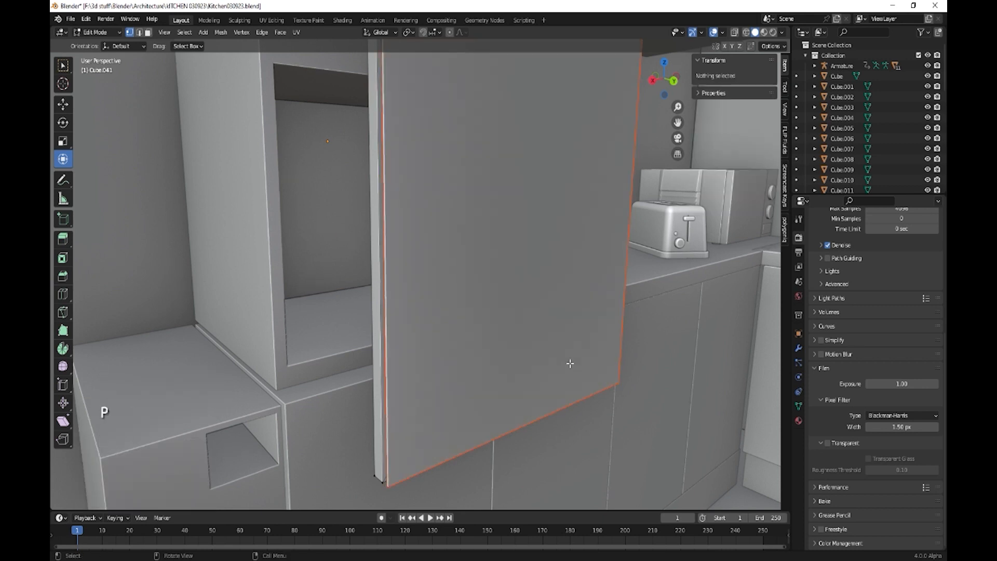
- Select the thin panel in Object Mode and set its origin to its geometry
{"action": "key", "text": "Tab"}
{"action": "left_click", "coordinate": [523, 360]}
{"action": "middle_click_drag", "start_coordinate": [524, 361], "coordinate": [542, 347]}
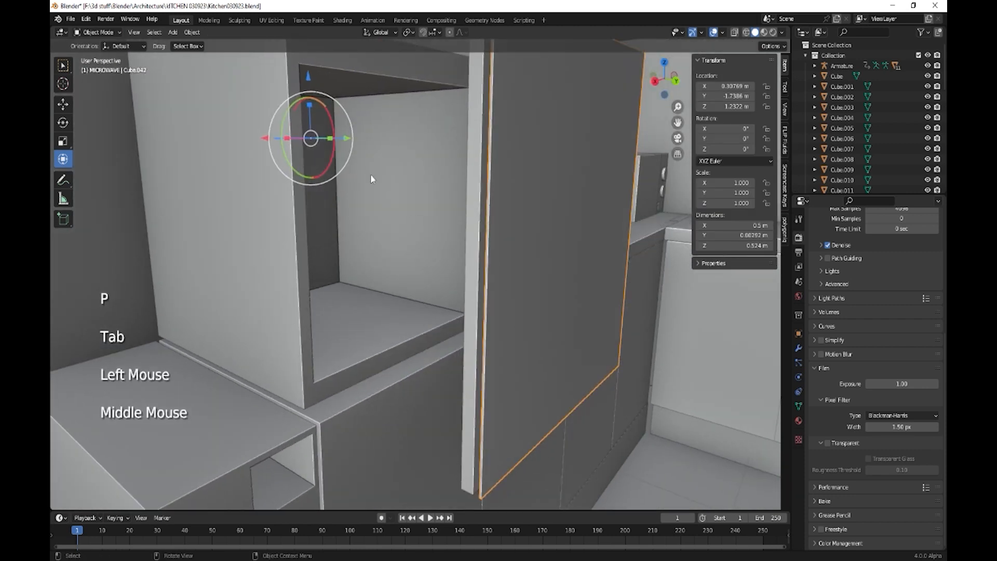
{"action": "left_click", "coordinate": [191, 32]}
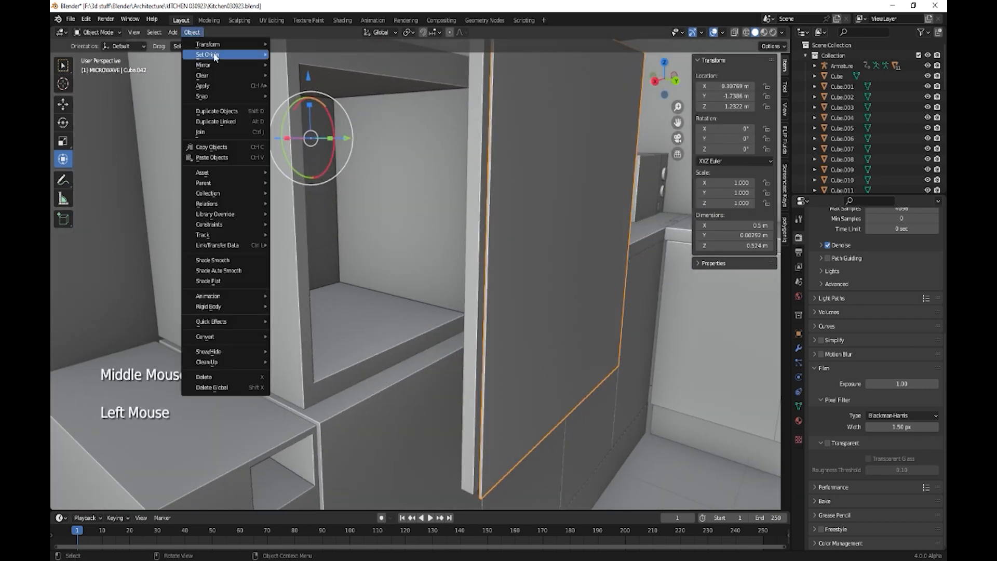
{"action": "mouse_move", "coordinate": [260, 55]}
{"action": "left_click", "coordinate": [290, 65]}
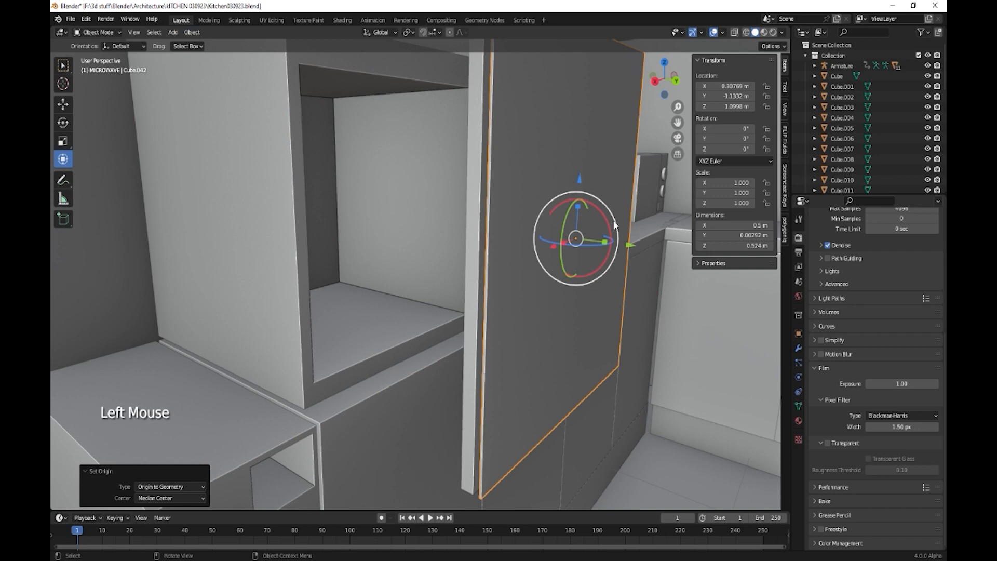
- Move the thin panel about -0.016 m along Y into the door frame and scale it to about 0.93
{"action": "left_click_drag", "start_coordinate": [636, 244], "coordinate": [620, 244]}
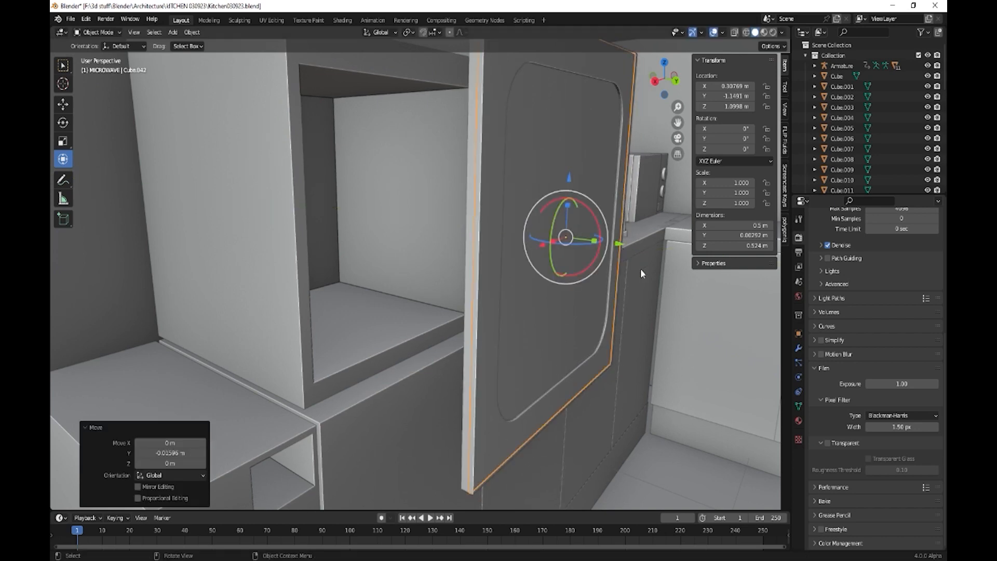
{"action": "middle_click_drag", "start_coordinate": [641, 269], "coordinate": [642, 370]}
{"action": "key", "text": "s"}
{"action": "left_click", "coordinate": [655, 364]}
- Set the origins of the door frame and inner panel to geometry and move both about -0.312 m along Y onto the cabinet front
{"action": "left_click", "coordinate": [605, 399]}
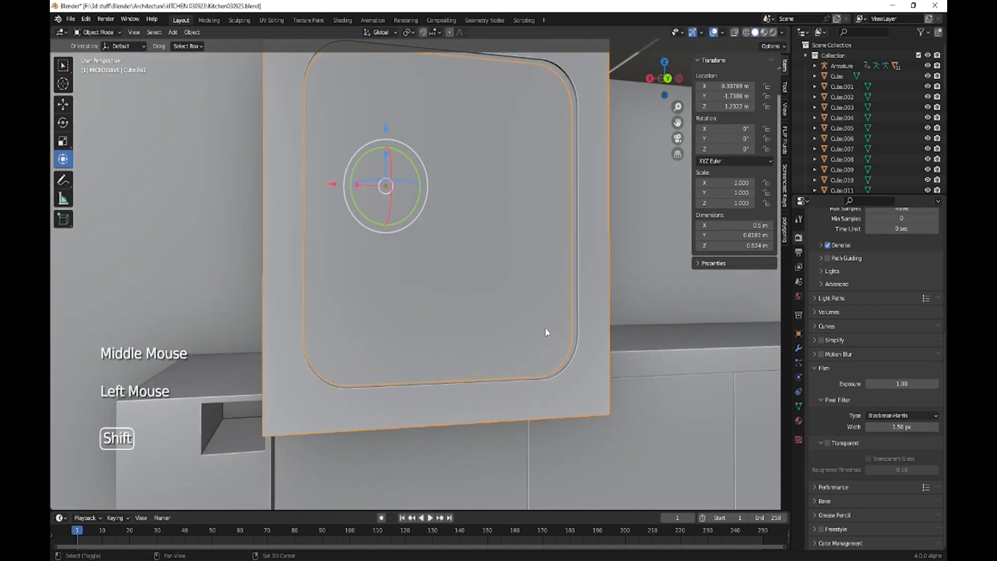
{"action": "left_click", "coordinate": [535, 373], "text": "shift"}
{"action": "scroll", "coordinate": [522, 367], "scroll_direction": "down", "scroll_amount": 2}
{"action": "middle_click_drag", "start_coordinate": [515, 365], "coordinate": [523, 278]}
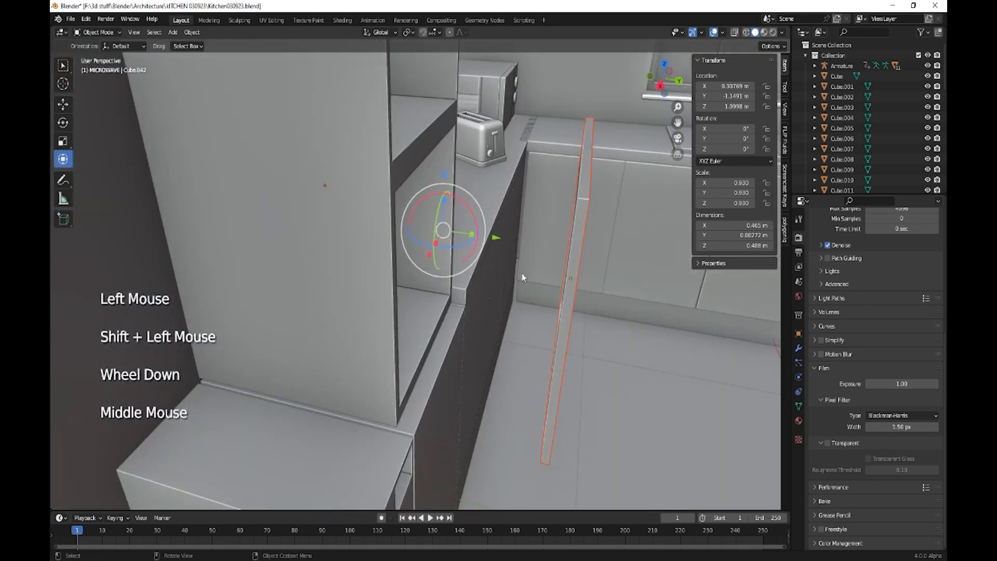
{"action": "left_click", "coordinate": [192, 33]}
{"action": "mouse_move", "coordinate": [224, 53]}
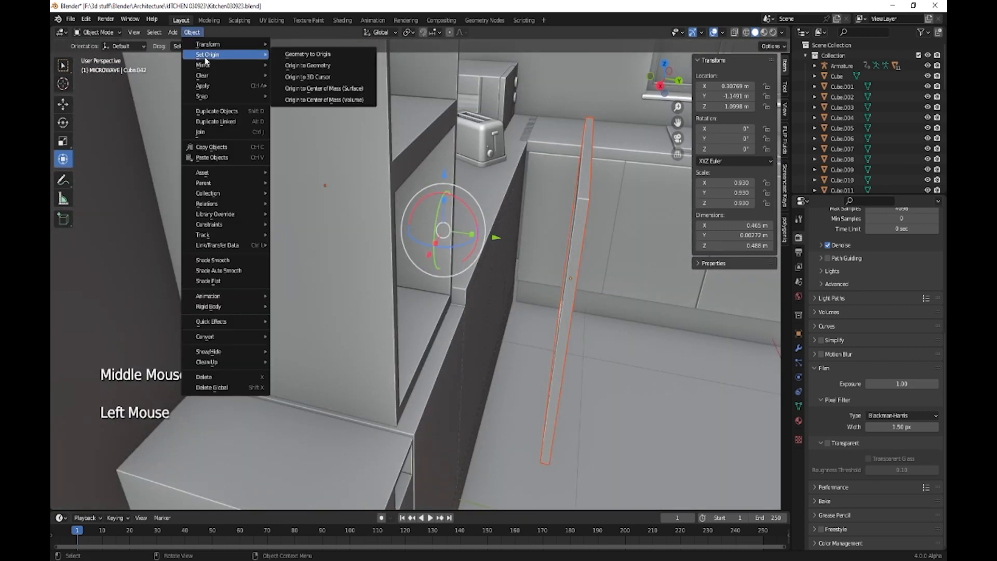
{"action": "left_click", "coordinate": [316, 66]}
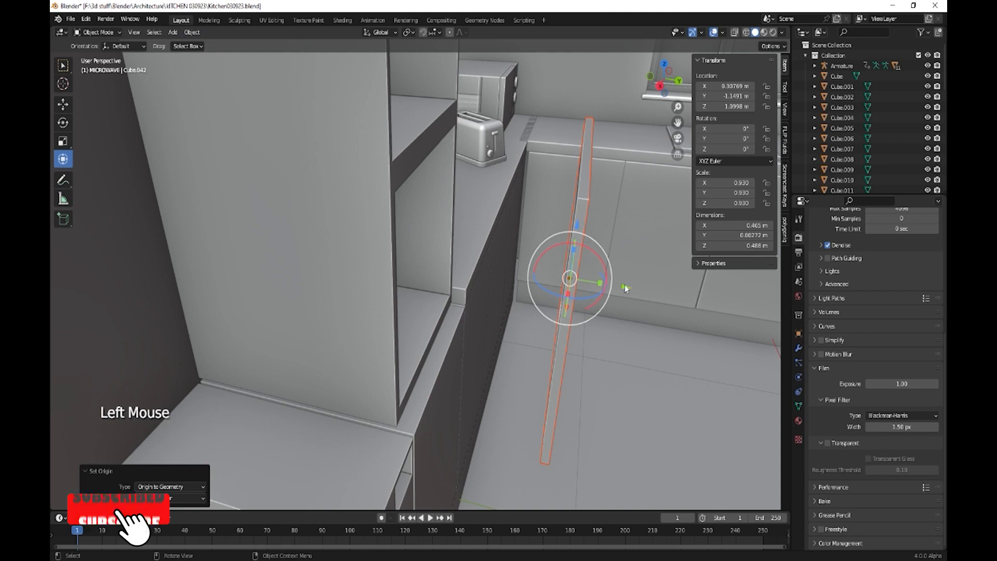
{"action": "left_click_drag", "start_coordinate": [625, 287], "coordinate": [487, 266]}
{"action": "middle_click_drag", "start_coordinate": [522, 296], "coordinate": [559, 291]}
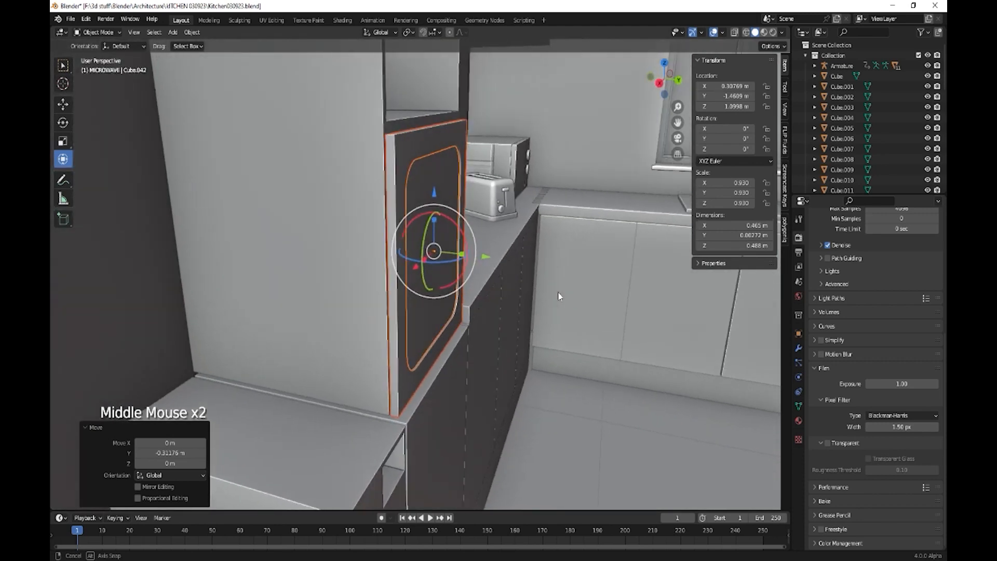
- Add the tall cabinet to the selection and move it with the door frame and panel about 0.02 m along Y
{"action": "left_click", "coordinate": [318, 205], "text": "shift"}
{"action": "left_click_drag", "start_coordinate": [449, 230], "coordinate": [459, 235]}
{"action": "middle_click_drag", "start_coordinate": [541, 288], "coordinate": [457, 282]}
{"action": "middle_click_drag", "start_coordinate": [551, 261], "coordinate": [482, 322], "text": "shift"}
{"action": "scroll", "coordinate": [543, 350], "scroll_direction": "down", "scroll_amount": 1}
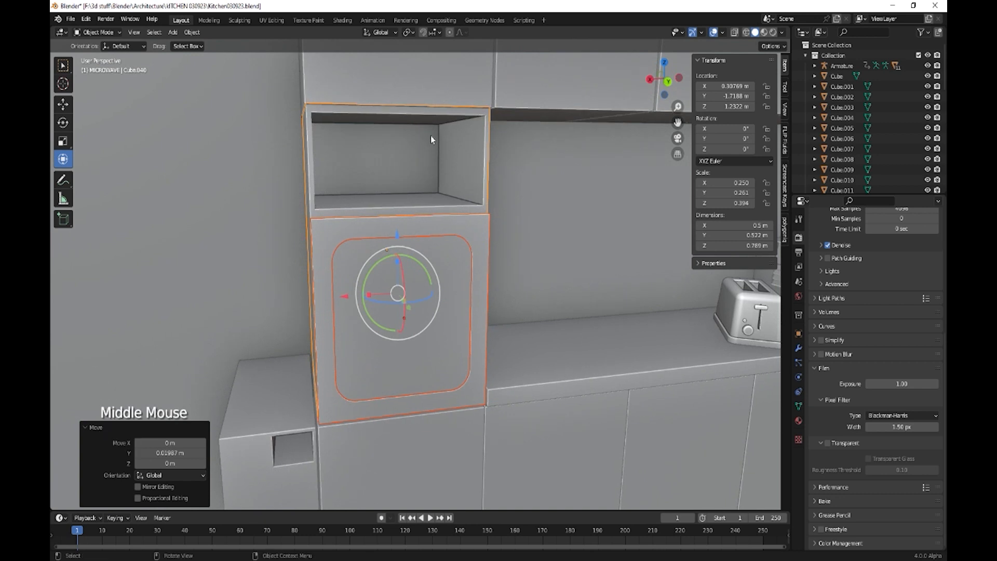
- Turn on X-ray display and bring the cabinet, door frame and inner panel back to Object Mode
{"action": "key", "text": "Tab"}
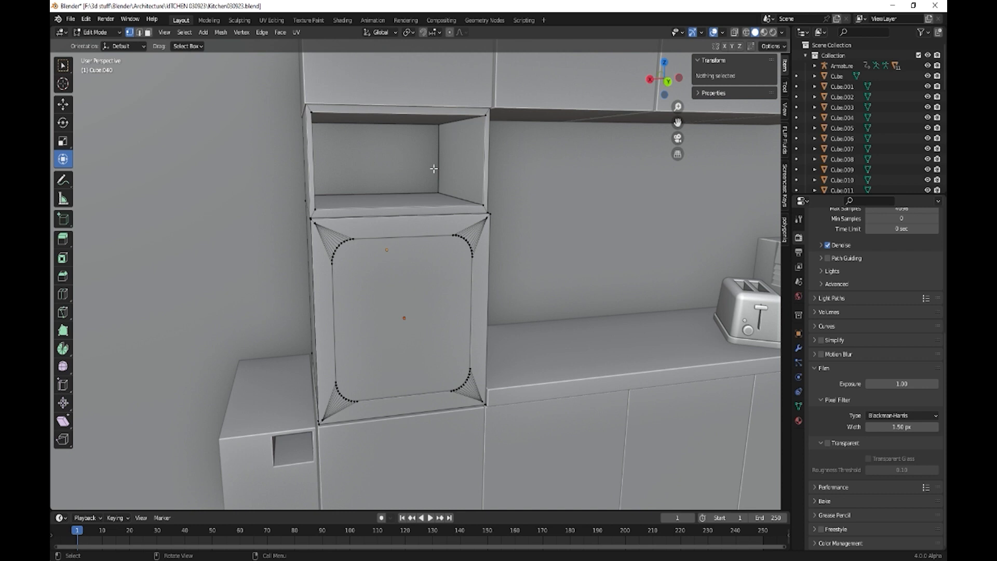
{"action": "middle_click_drag", "start_coordinate": [434, 169], "coordinate": [491, 220]}
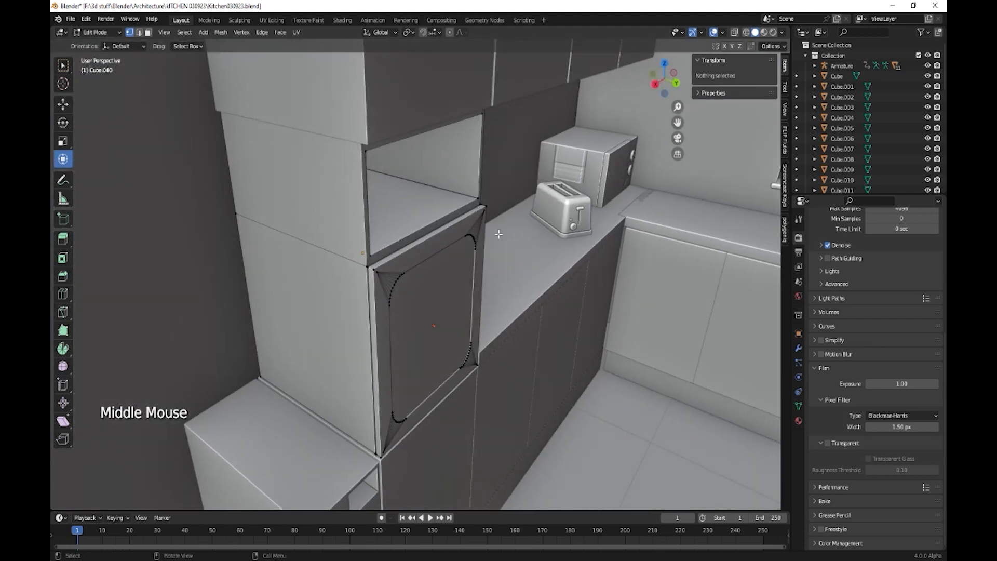
{"action": "middle_click_drag", "start_coordinate": [522, 263], "coordinate": [475, 249]}
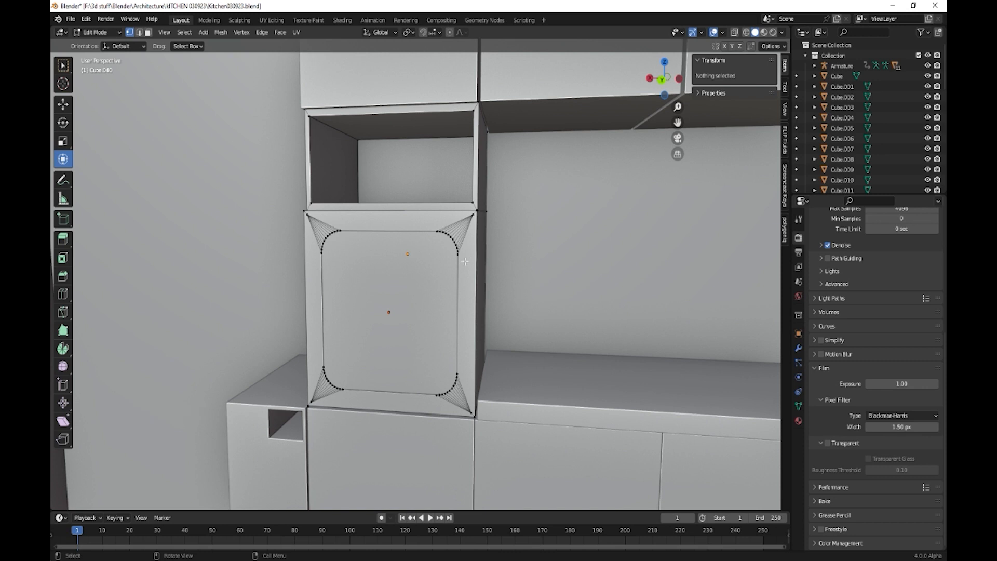
{"action": "key", "text": "shift"}
{"action": "left_click", "coordinate": [421, 297], "text": "shift"}
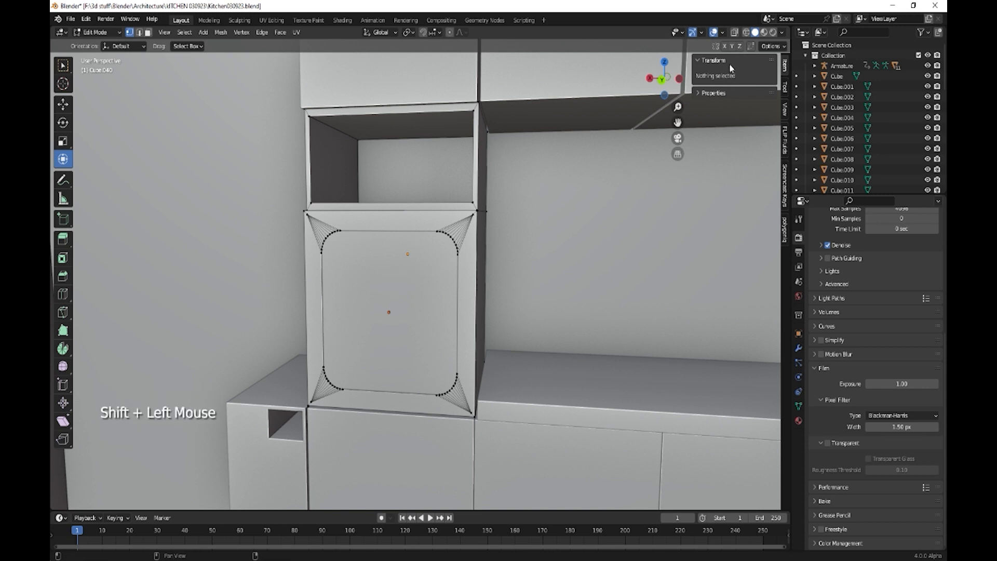
{"action": "left_click", "coordinate": [735, 34]}
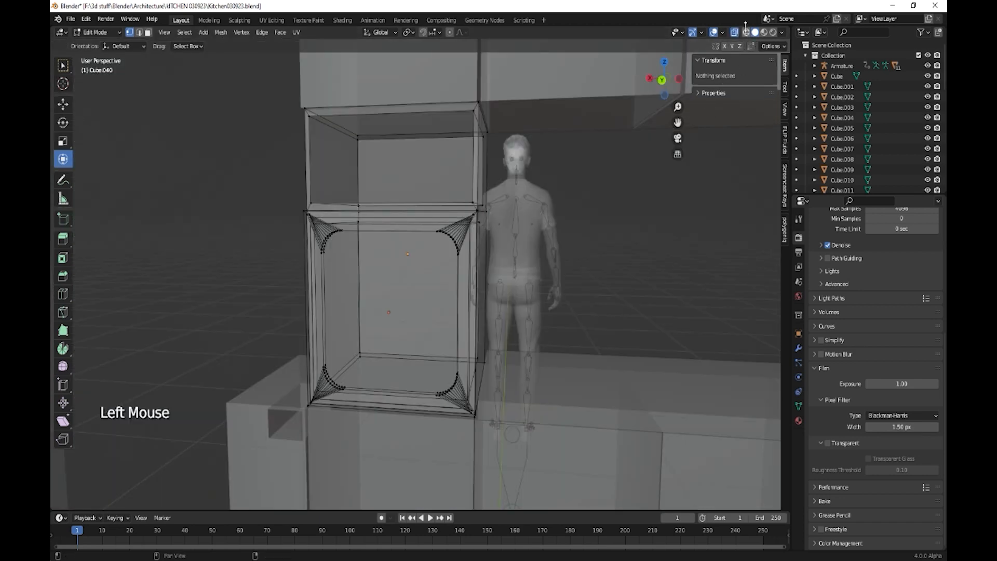
{"action": "left_click", "coordinate": [494, 272]}
{"action": "middle_click_drag", "start_coordinate": [494, 272], "coordinate": [588, 288]}
{"action": "key", "text": "Tab"}
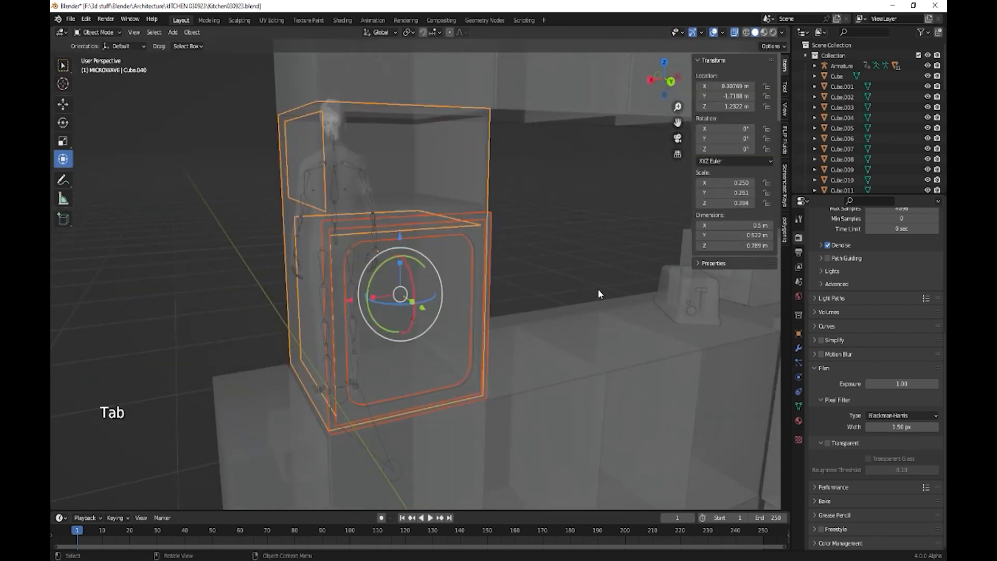
- Shorten the door frame and inner panel together by lowering their upper vertices about 0.118 m along Z
{"action": "left_click", "coordinate": [449, 255]}
{"action": "left_click", "coordinate": [461, 262]}
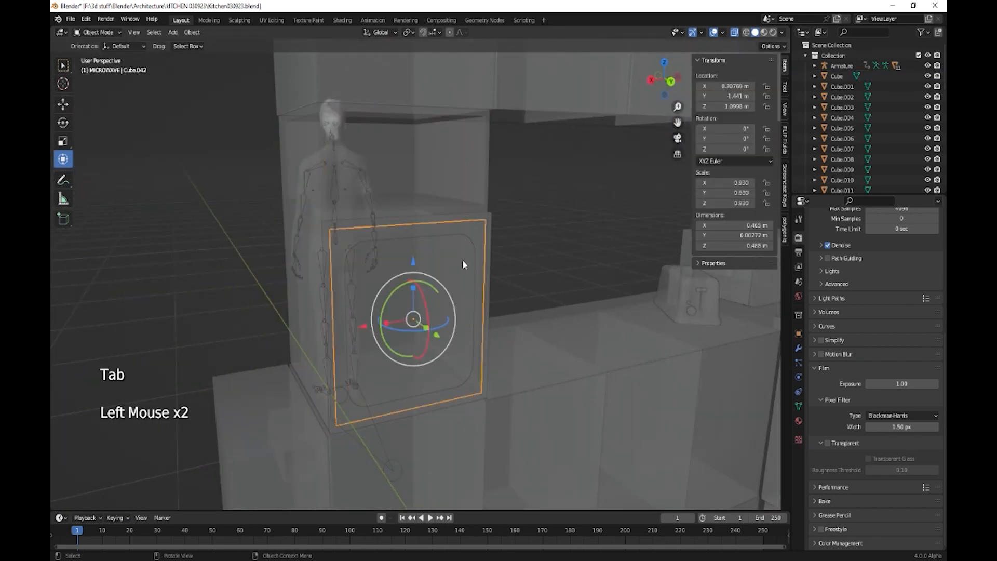
{"action": "left_click", "coordinate": [490, 226], "text": "shift"}
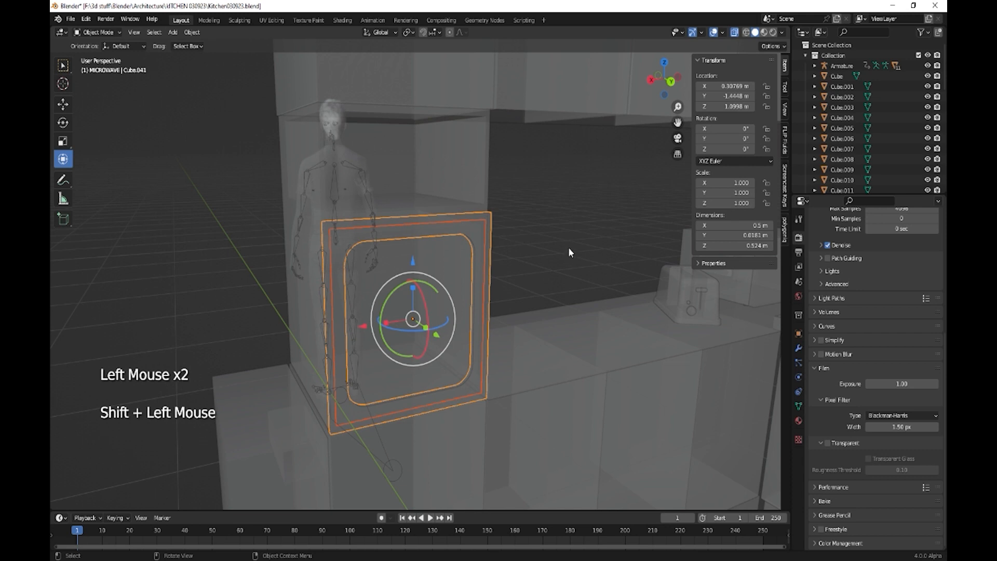
{"action": "key", "text": "Tab"}
{"action": "middle_click_drag", "start_coordinate": [570, 247], "coordinate": [540, 278]}
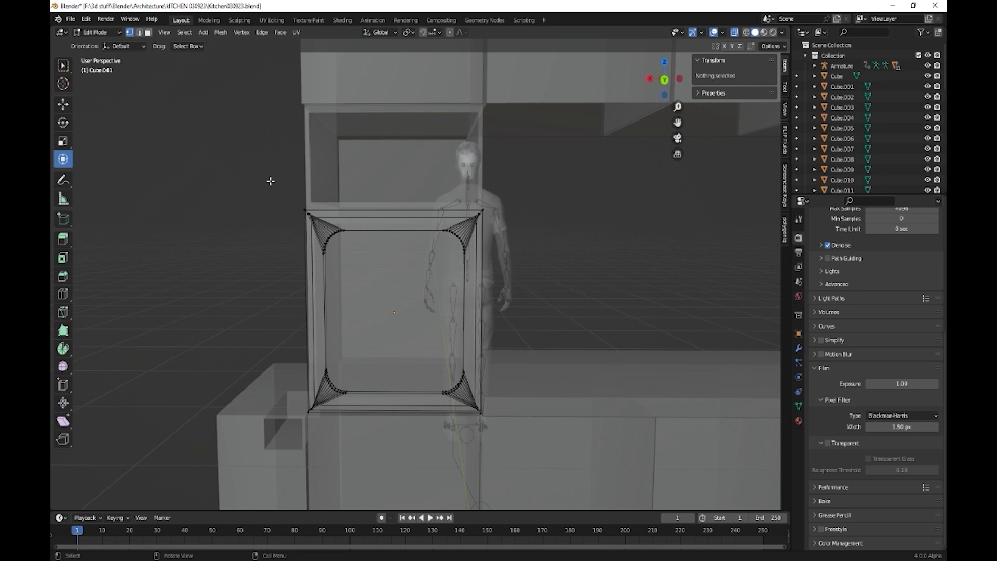
{"action": "left_click_drag", "start_coordinate": [268, 170], "coordinate": [517, 277]}
{"action": "left_click_drag", "start_coordinate": [395, 174], "coordinate": [389, 210]}
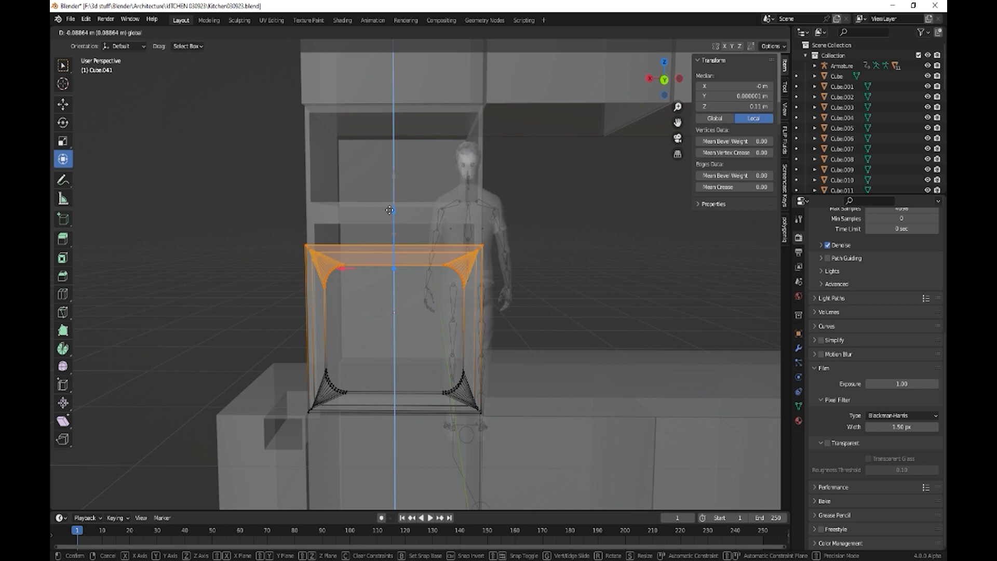
{"action": "left_click_drag", "start_coordinate": [389, 210], "coordinate": [390, 223]}
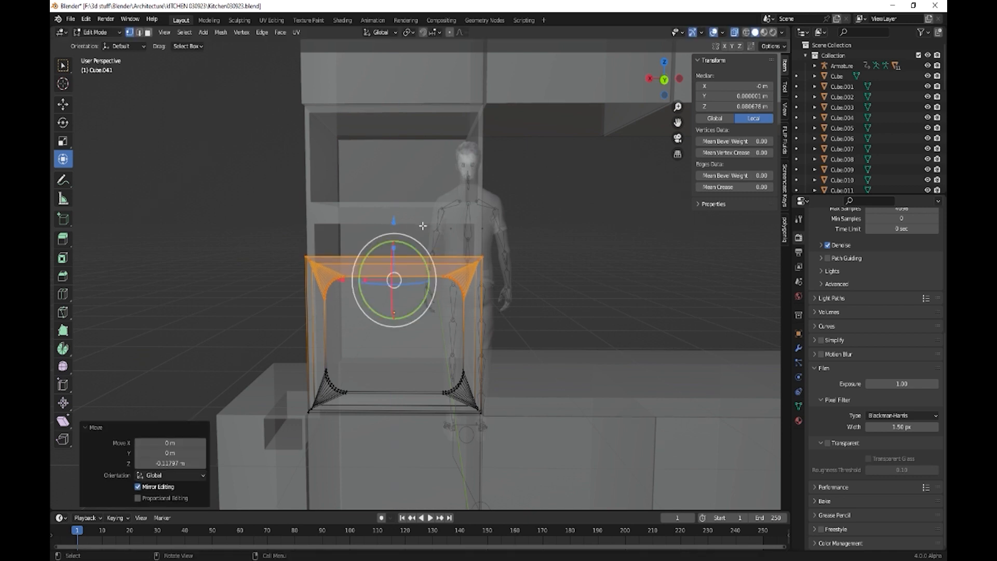
{"action": "scroll", "coordinate": [462, 230], "scroll_direction": "up", "scroll_amount": 2}
{"action": "middle_click_drag", "start_coordinate": [460, 207], "coordinate": [487, 251], "text": "shift"}
{"action": "left_click", "coordinate": [471, 236]}
{"action": "key", "text": "Tab"}
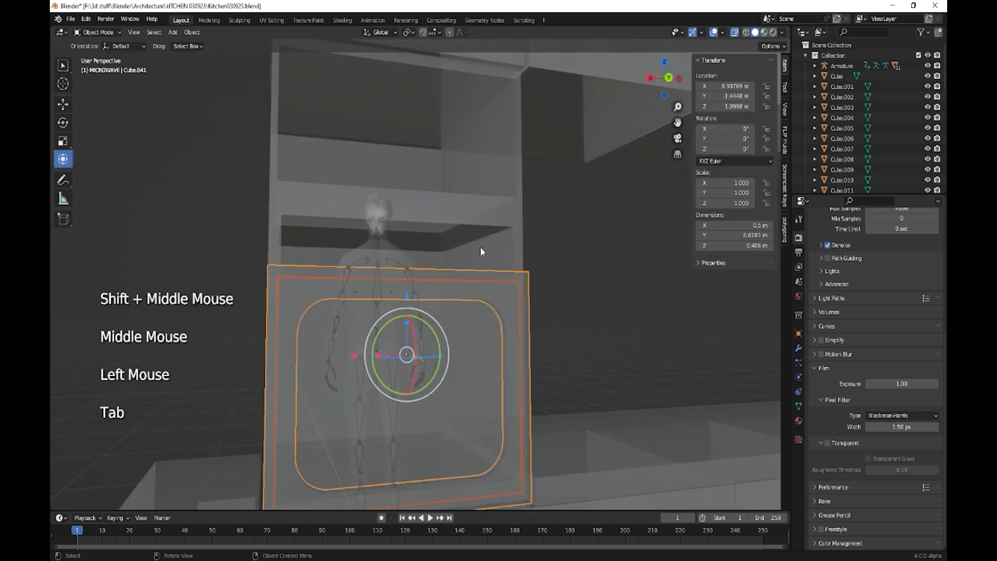
- Lower the ceiling face of the tall cabinet's lower compartment to the door's top edge and turn off X-ray display
{"action": "left_click", "coordinate": [472, 241]}
{"action": "key", "text": "Tab"}
{"action": "left_click", "coordinate": [453, 236]}
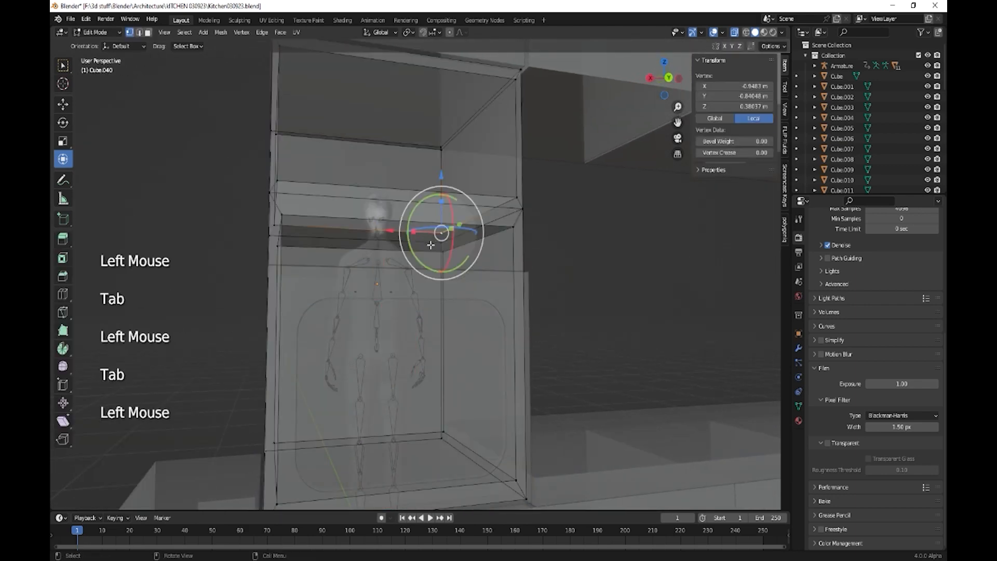
{"action": "middle_click_drag", "start_coordinate": [427, 238], "coordinate": [402, 195]}
{"action": "key", "text": "3"}
{"action": "left_click", "coordinate": [413, 245]}
{"action": "left_click_drag", "start_coordinate": [389, 170], "coordinate": [392, 213]}
{"action": "key", "text": "Tab"}
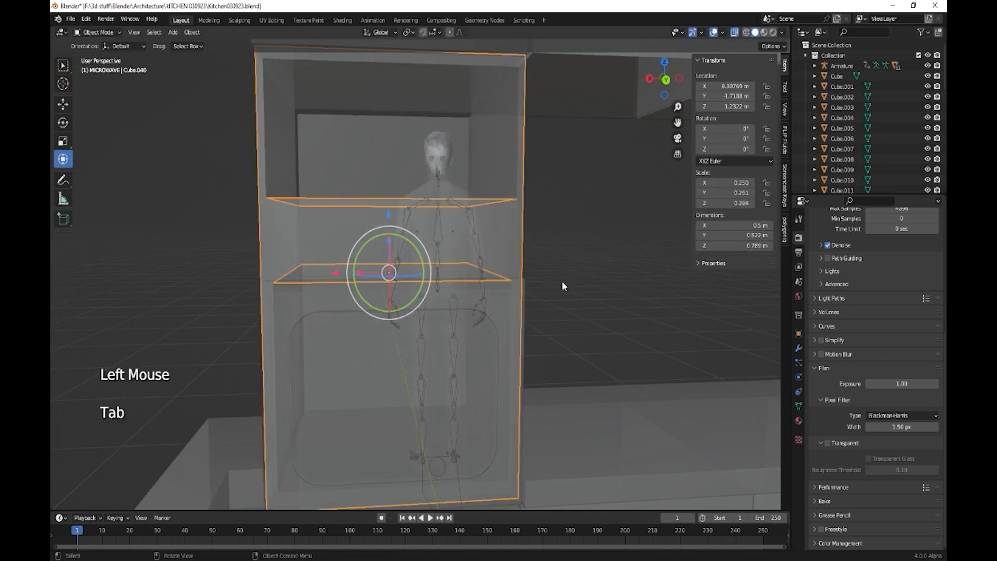
{"action": "left_click", "coordinate": [735, 32]}
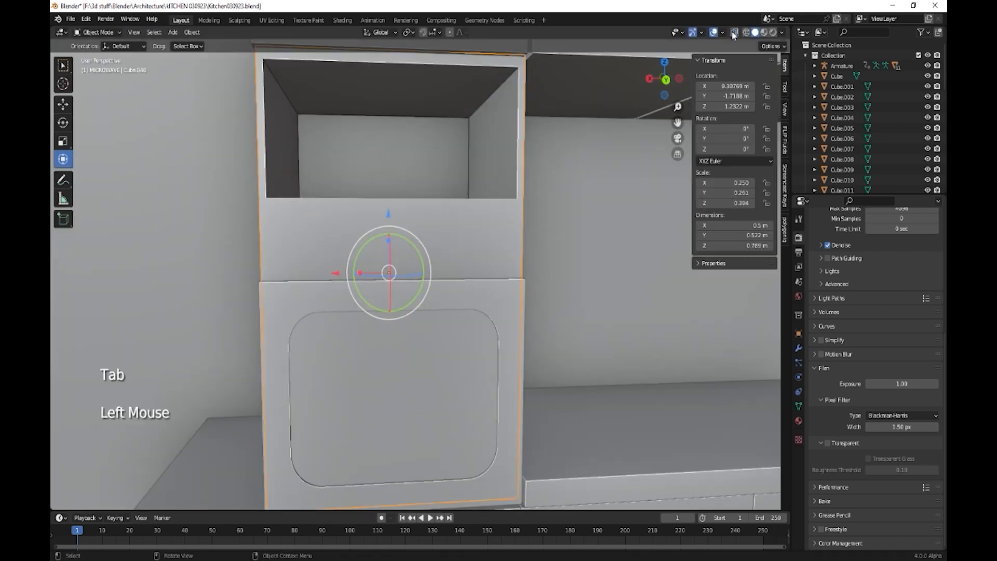
- Add a cube, move it about 2.41 m along X and scale it down to about 0.156 m per side
{"action": "middle_click_drag", "start_coordinate": [513, 273], "coordinate": [451, 216]}
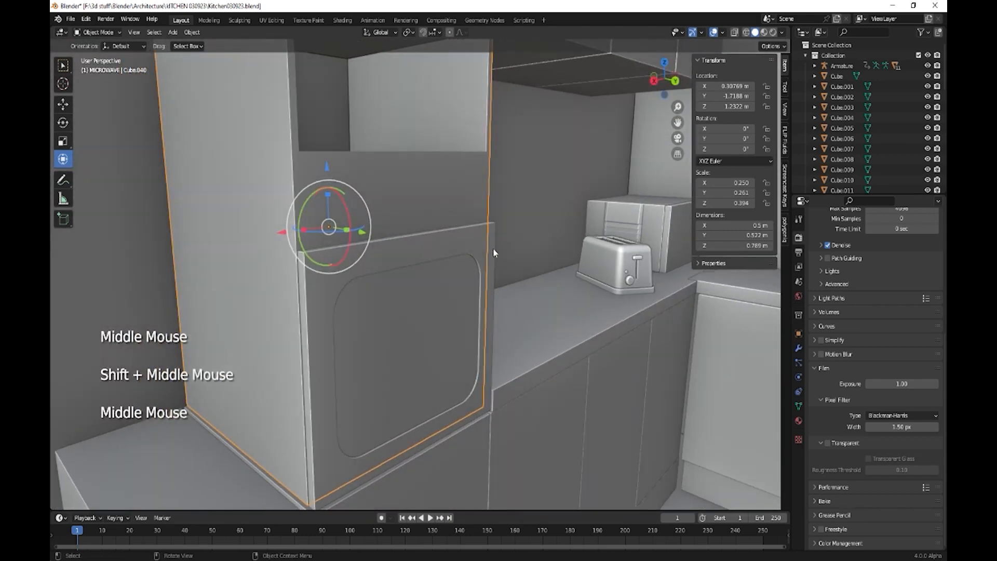
{"action": "middle_click_drag", "start_coordinate": [498, 268], "coordinate": [478, 294]}
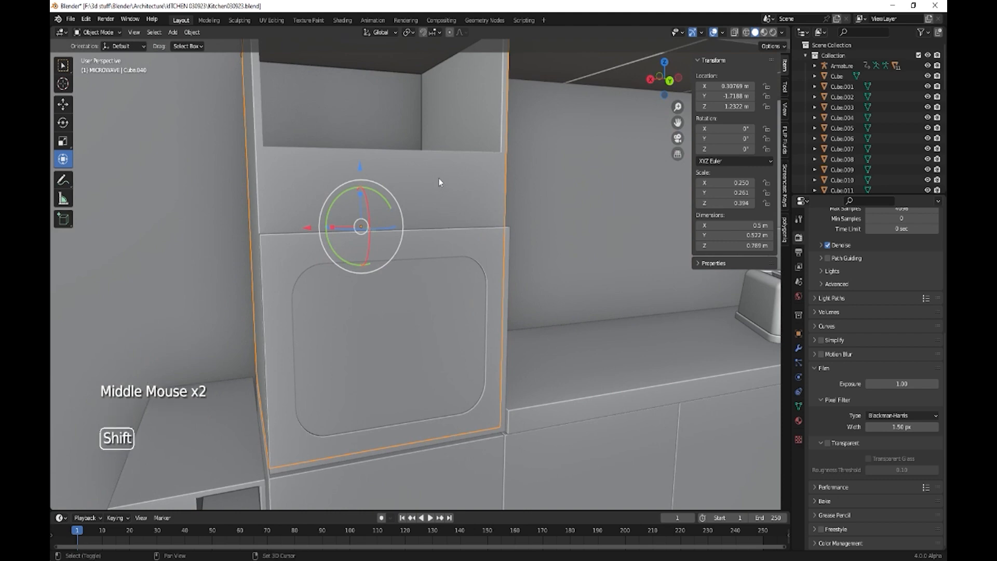
{"action": "middle_click_drag", "start_coordinate": [438, 182], "coordinate": [456, 195], "text": "shift"}
{"action": "middle_click_drag", "start_coordinate": [463, 240], "coordinate": [494, 250]}
{"action": "key", "text": "shift+a"}
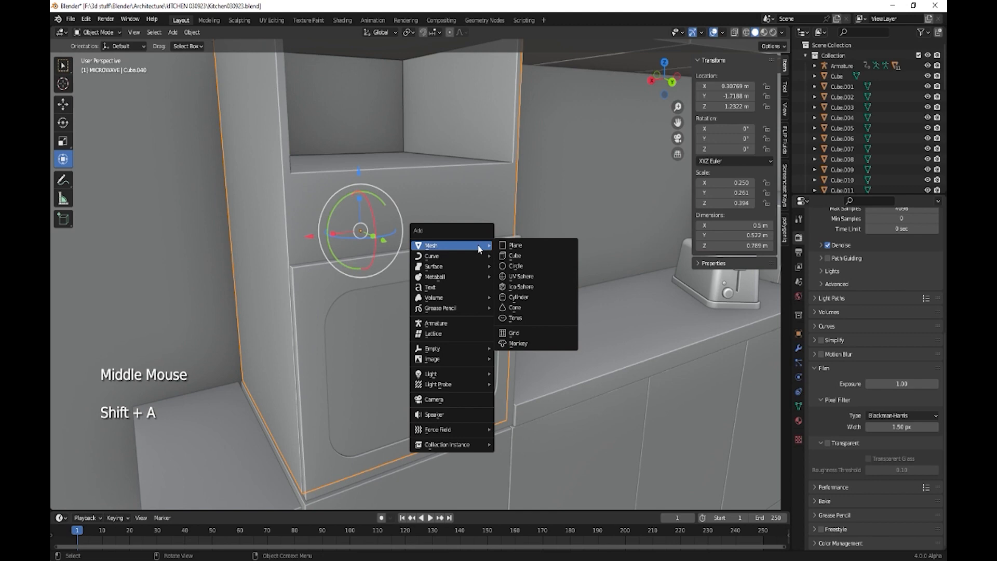
{"action": "left_click", "coordinate": [520, 257]}
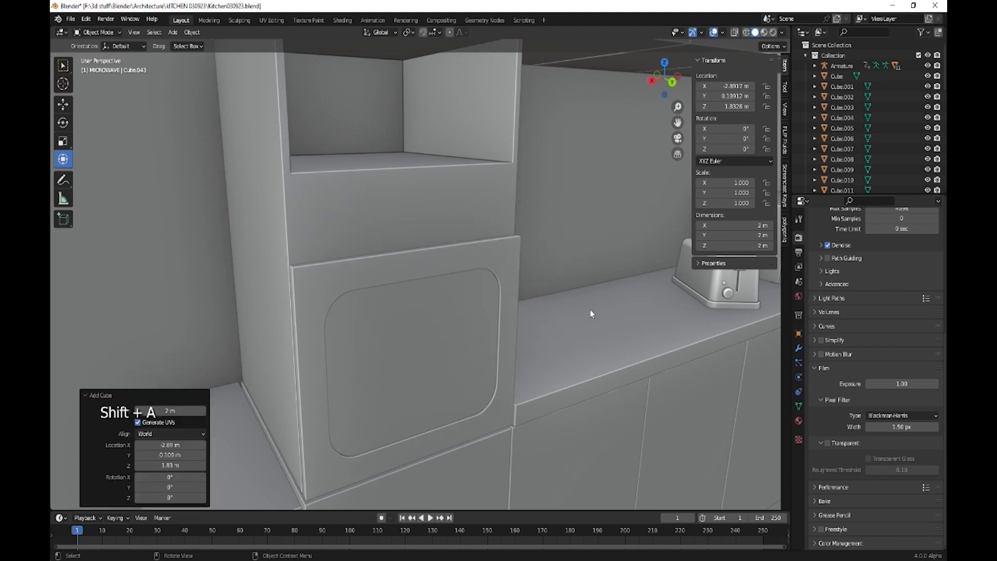
{"action": "scroll", "coordinate": [582, 391], "scroll_direction": "down", "scroll_amount": 5}
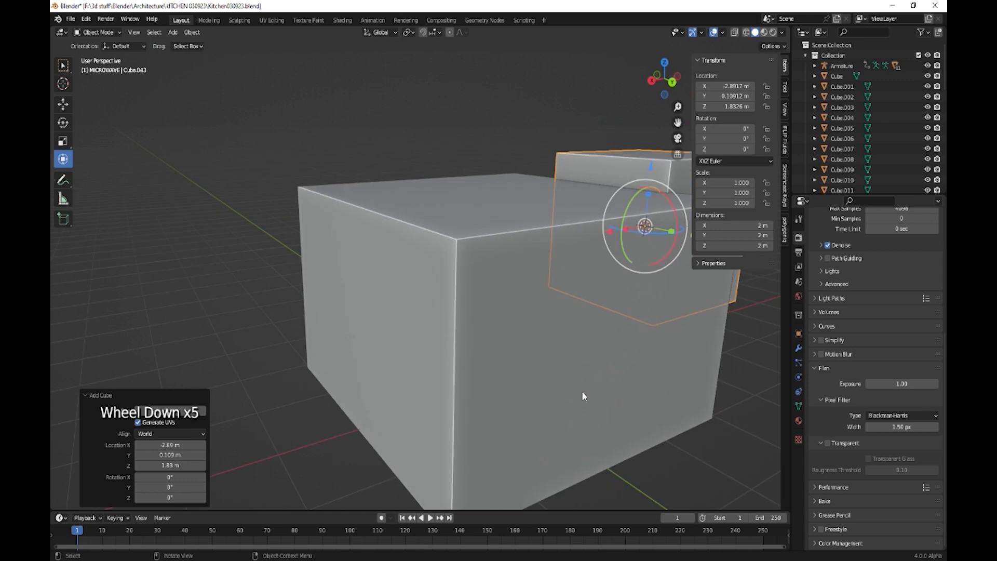
{"action": "middle_click_drag", "start_coordinate": [582, 391], "coordinate": [575, 276]}
{"action": "left_click_drag", "start_coordinate": [575, 273], "coordinate": [329, 264]}
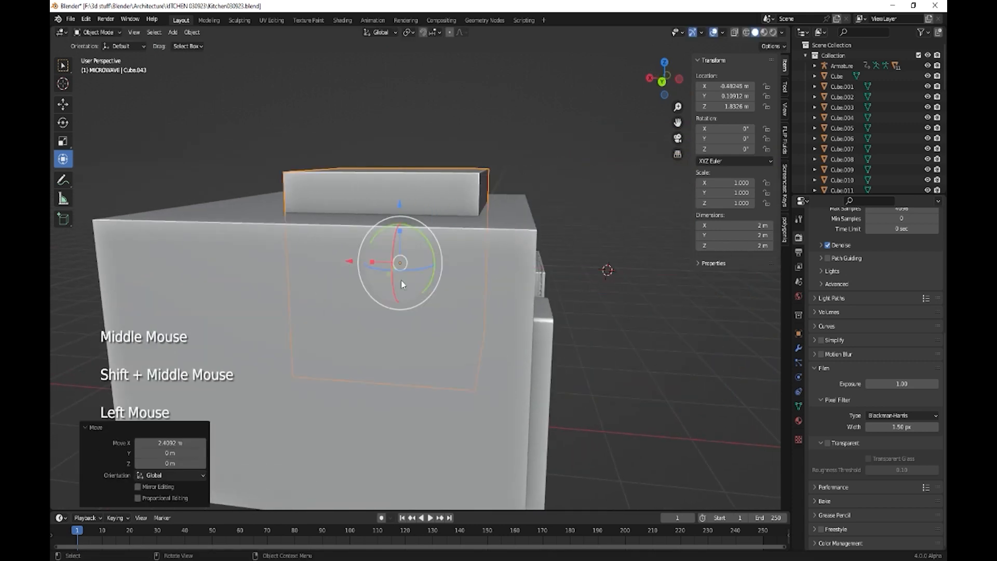
{"action": "key", "text": "s"}
{"action": "left_click", "coordinate": [394, 267]}
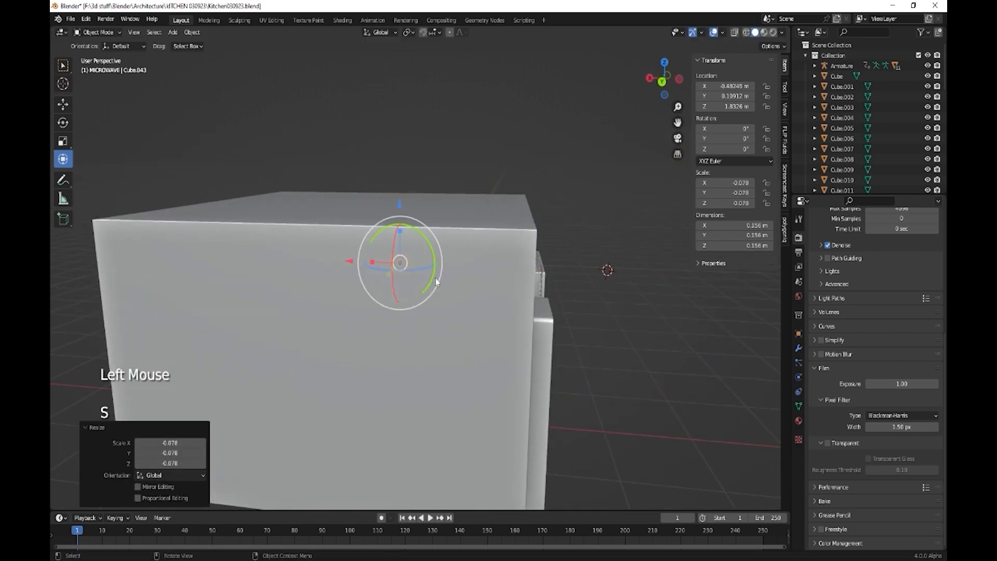
- Flatten the small cube into a thin strip about 0.021 m high along Z and 0.006 m thick along Y
{"action": "key", "text": "KP_Decimal"}
{"action": "middle_click_drag", "start_coordinate": [436, 279], "coordinate": [504, 272]}
{"action": "left_click_drag", "start_coordinate": [461, 232], "coordinate": [460, 255]}
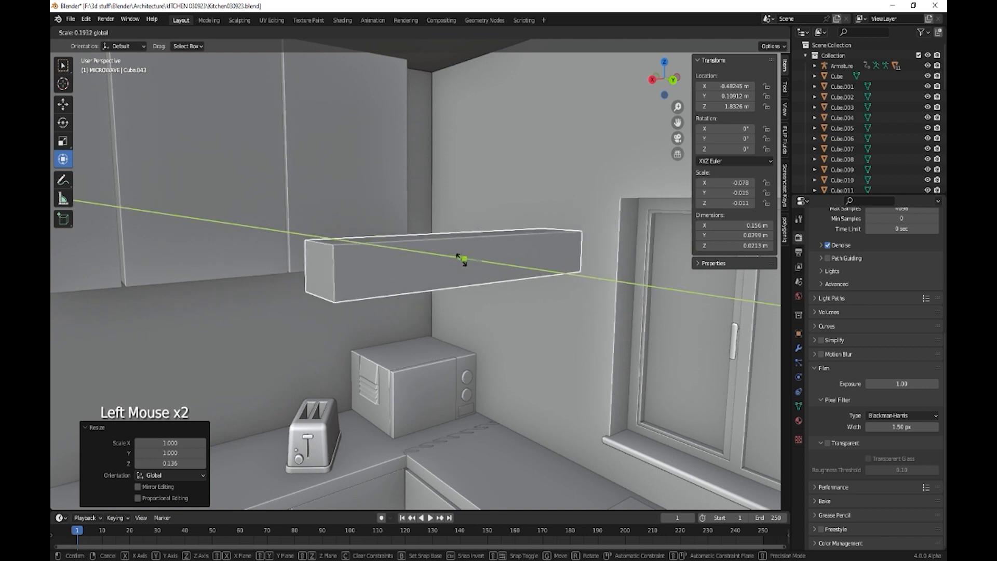
{"action": "left_click", "coordinate": [461, 261]}
{"action": "left_click_drag", "start_coordinate": [476, 265], "coordinate": [463, 258]}
- Bring the strip to the open compartment's lower front corner by setting its origin to the 3D cursor and moving its geometry to the origin
{"action": "middle_click_drag", "start_coordinate": [411, 275], "coordinate": [460, 246], "text": "shift"}
{"action": "left_click_drag", "start_coordinate": [465, 248], "coordinate": [209, 268]}
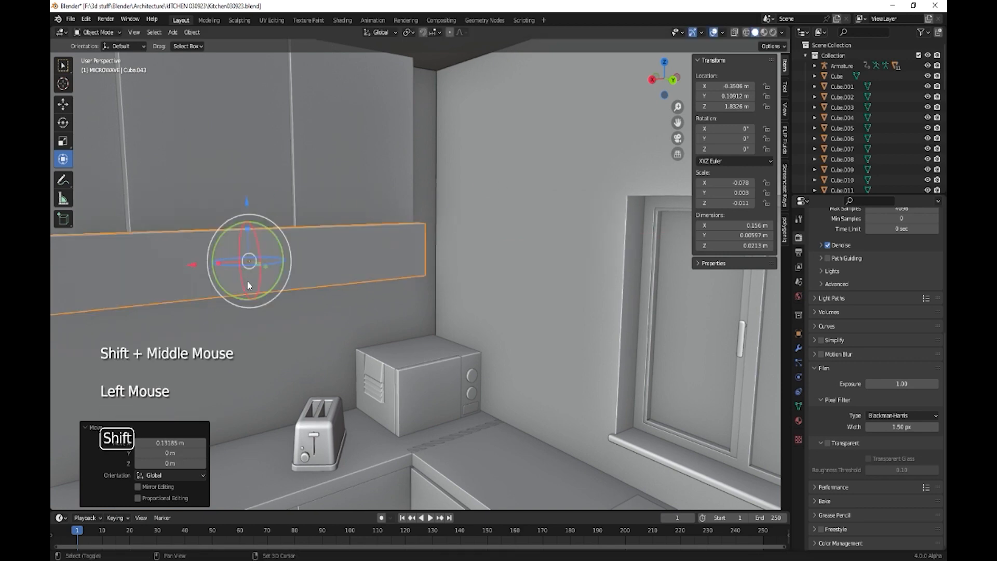
{"action": "middle_click_drag", "start_coordinate": [247, 284], "coordinate": [430, 233], "text": "shift"}
{"action": "middle_click_drag", "start_coordinate": [444, 268], "coordinate": [356, 290]}
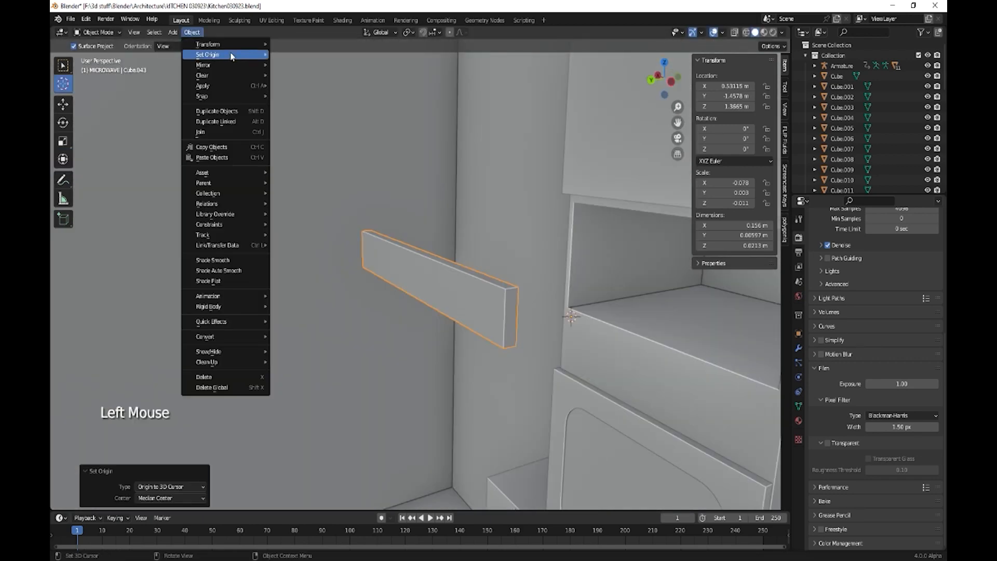
{"action": "mouse_move", "coordinate": [232, 56]}
{"action": "left_click", "coordinate": [284, 56]}
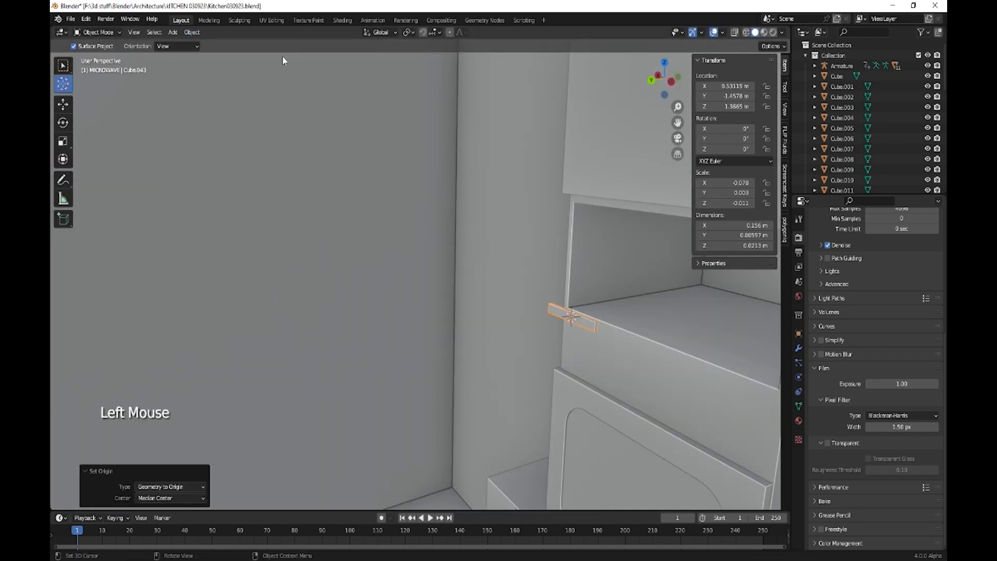
- Move the strip about -0.23 m along X to the cabinet's middle and enlarge it to about 0.493 m wide and 0.063 m high
{"action": "middle_click_drag", "start_coordinate": [389, 281], "coordinate": [368, 326]}
{"action": "scroll", "coordinate": [339, 301], "scroll_direction": "up", "scroll_amount": 4}
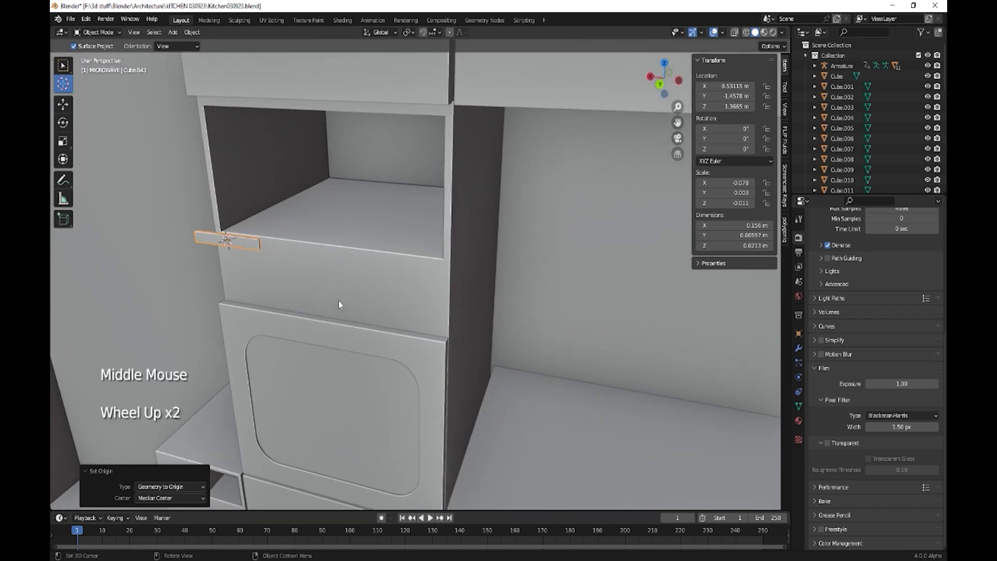
{"action": "key", "text": "KP_Decimal"}
{"action": "scroll", "coordinate": [329, 325], "scroll_direction": "down", "scroll_amount": 4}
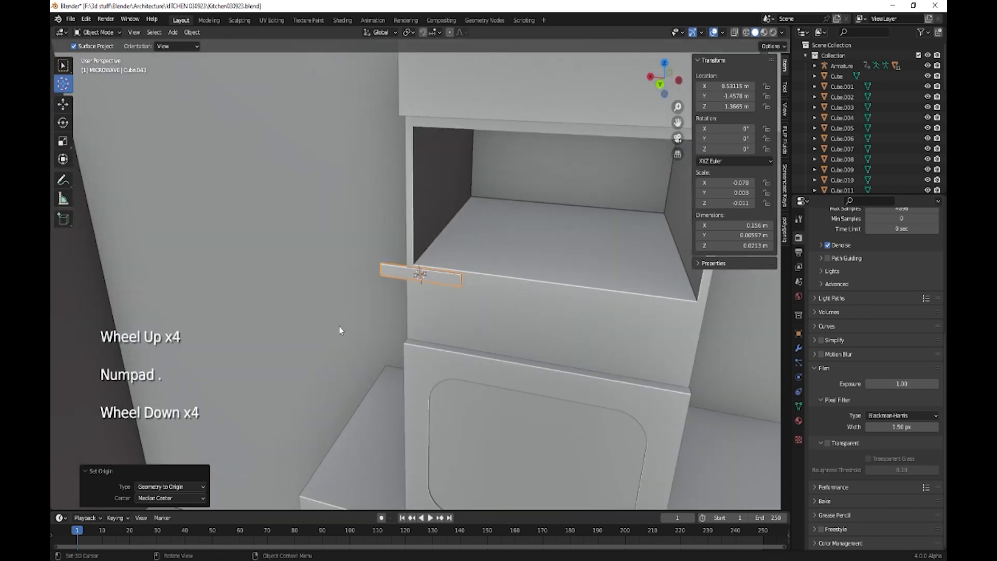
{"action": "mouse_move", "coordinate": [339, 326]}
{"action": "middle_mouse_down", "text": "shift"}
{"action": "mouse_move", "coordinate": [374, 320]}
{"action": "mouse_move", "coordinate": [349, 320]}
{"action": "middle_mouse_up", "text": "shift"}
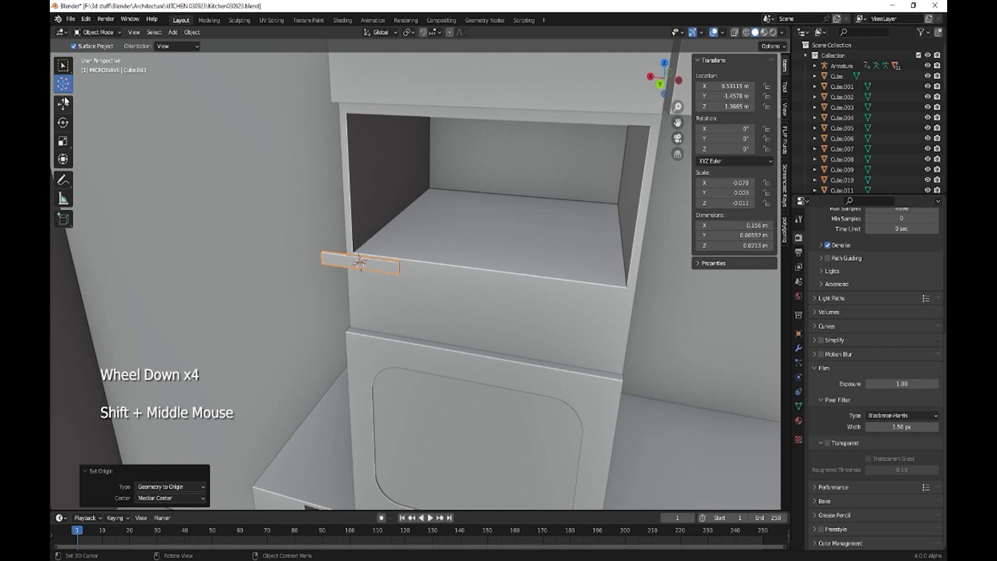
{"action": "left_click", "coordinate": [63, 159]}
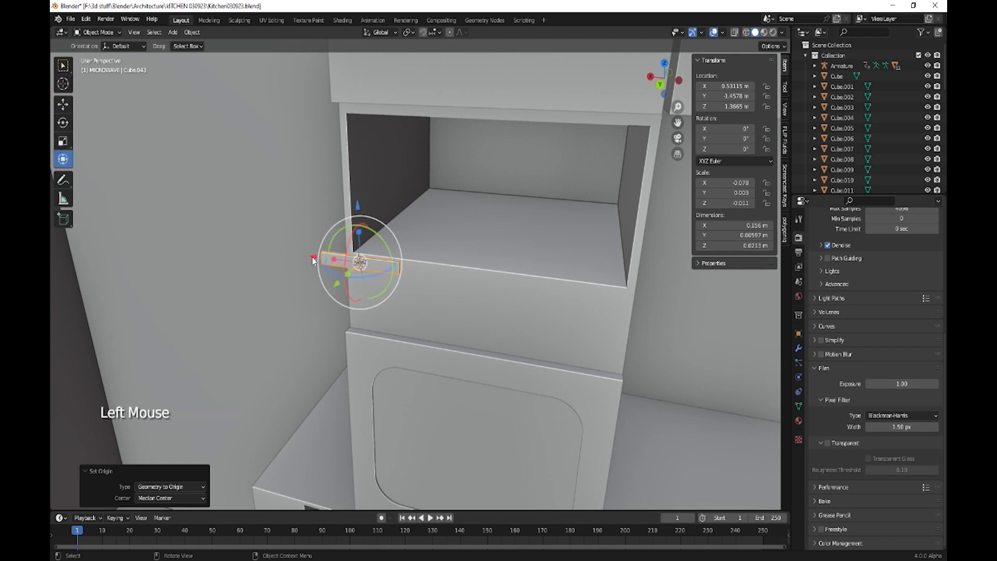
{"action": "left_click_drag", "start_coordinate": [313, 260], "coordinate": [422, 259]}
{"action": "middle_click_drag", "start_coordinate": [519, 323], "coordinate": [493, 263]}
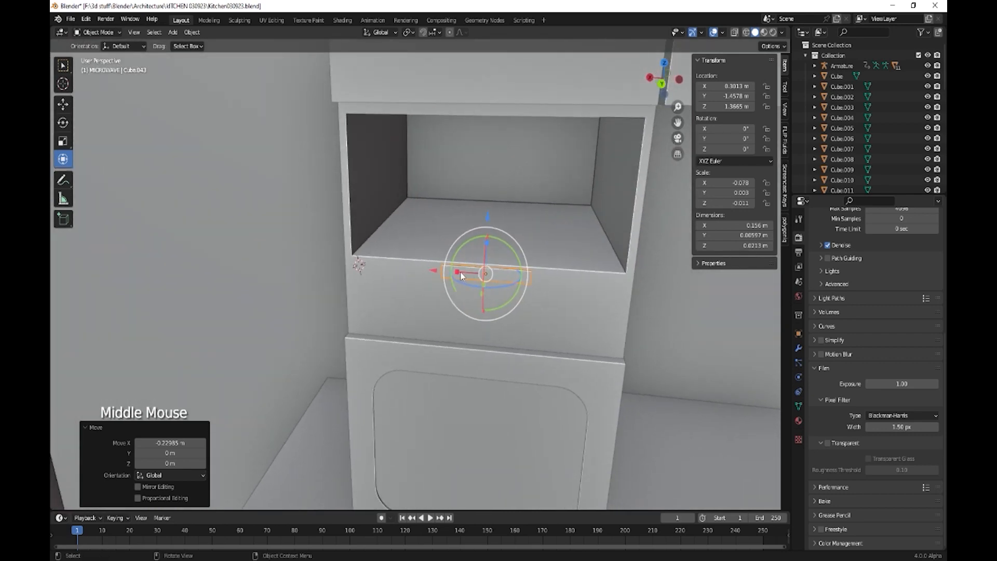
{"action": "left_click_drag", "start_coordinate": [461, 276], "coordinate": [401, 270]}
{"action": "left_click_drag", "start_coordinate": [486, 245], "coordinate": [483, 182]}
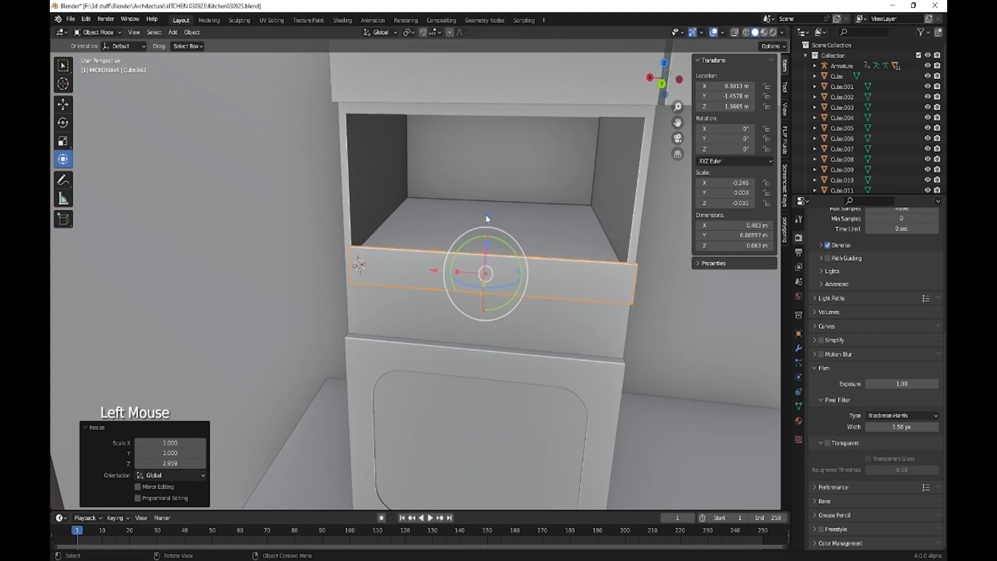
- Position the strip on the cabinet front just above the door and thicken it to about 0.015 m along Y
{"action": "left_click_drag", "start_coordinate": [488, 219], "coordinate": [487, 266]}
{"action": "middle_click_drag", "start_coordinate": [487, 266], "coordinate": [444, 339]}
{"action": "left_click_drag", "start_coordinate": [389, 333], "coordinate": [367, 318]}
{"action": "middle_click_drag", "start_coordinate": [367, 322], "coordinate": [435, 350]}
{"action": "left_click_drag", "start_coordinate": [451, 260], "coordinate": [461, 252]}
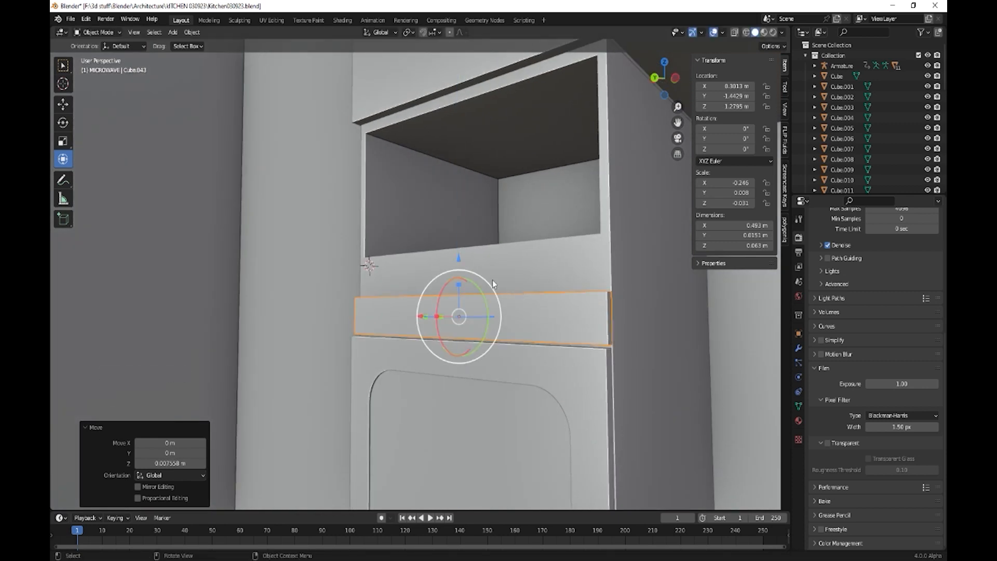
{"action": "middle_click_drag", "start_coordinate": [490, 312], "coordinate": [517, 309]}
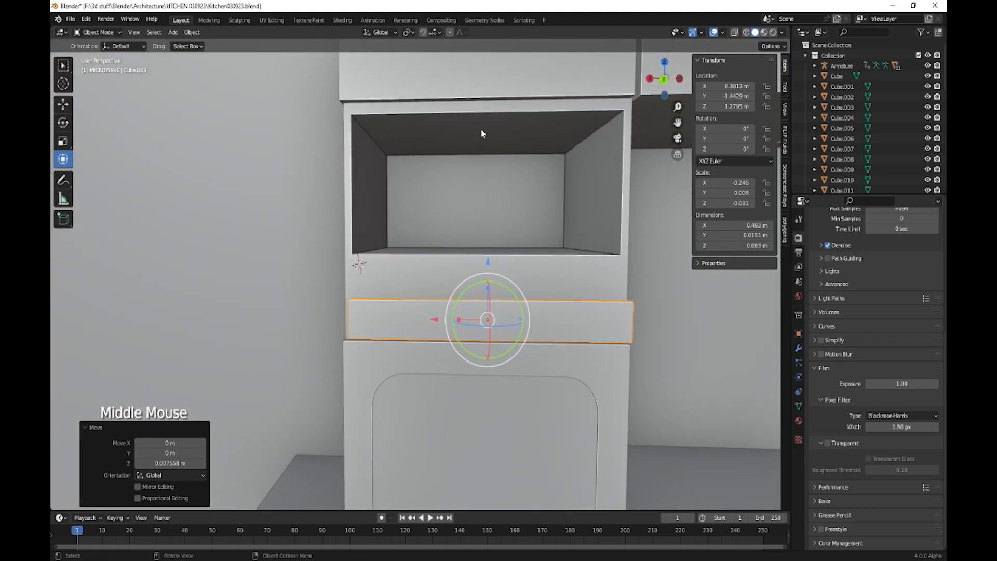
- Move the tall cabinet's open compartment downward along Z together with its inner faces and the surrounding front frame faces
{"action": "left_click", "coordinate": [590, 266]}
{"action": "key", "text": "Tab"}
{"action": "left_click", "coordinate": [595, 188]}
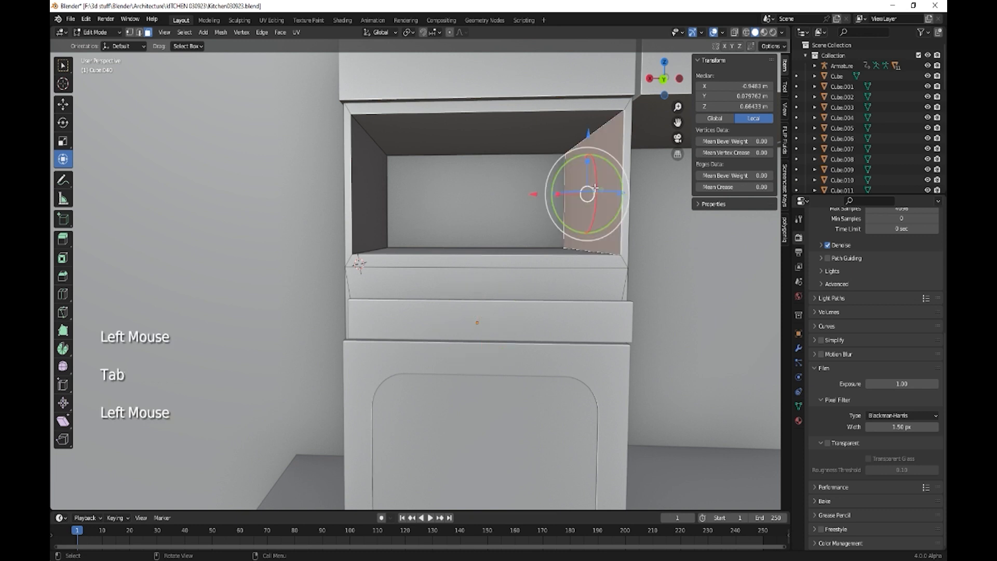
{"action": "left_click", "coordinate": [552, 129], "text": "shift"}
{"action": "left_click", "coordinate": [391, 175], "text": "shift"}
{"action": "left_click", "coordinate": [384, 211], "text": "shift"}
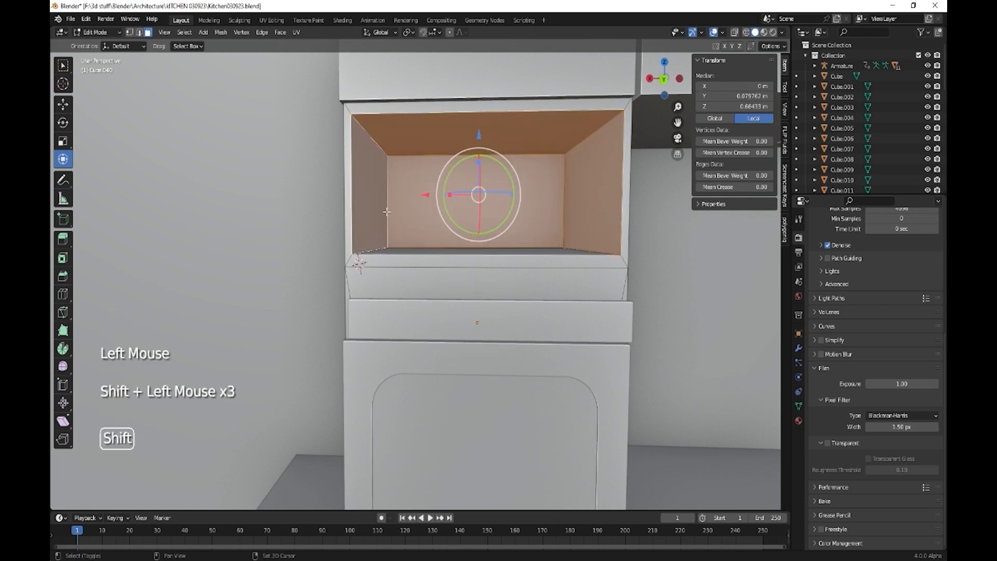
{"action": "left_click", "coordinate": [404, 248], "text": "shift"}
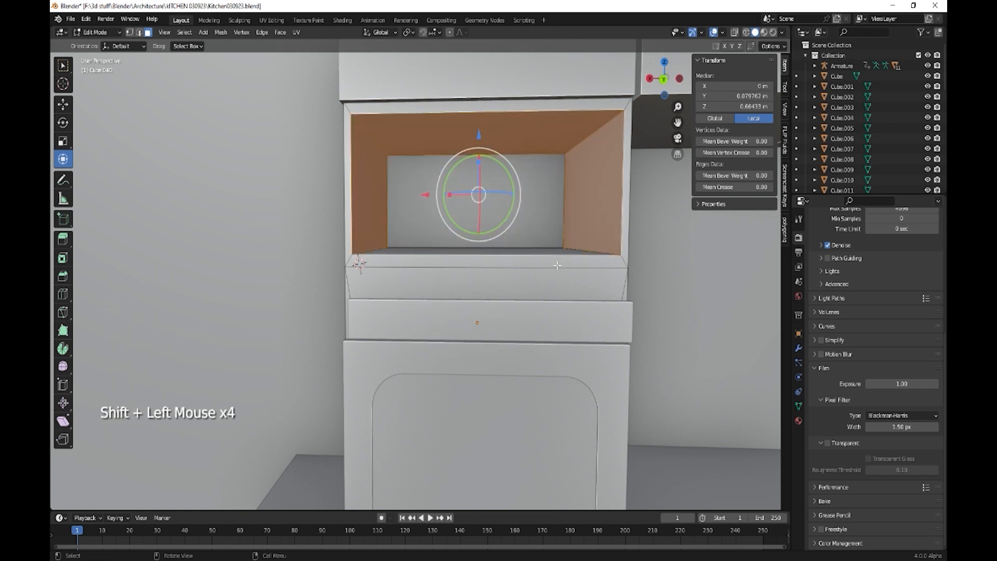
{"action": "middle_click_drag", "start_coordinate": [557, 262], "coordinate": [551, 280]}
{"action": "left_click", "coordinate": [537, 251], "text": "shift"}
{"action": "left_click", "coordinate": [541, 169], "text": "shift"}
{"action": "middle_click_drag", "start_coordinate": [541, 169], "coordinate": [594, 229]}
{"action": "left_click", "coordinate": [639, 144], "text": "shift"}
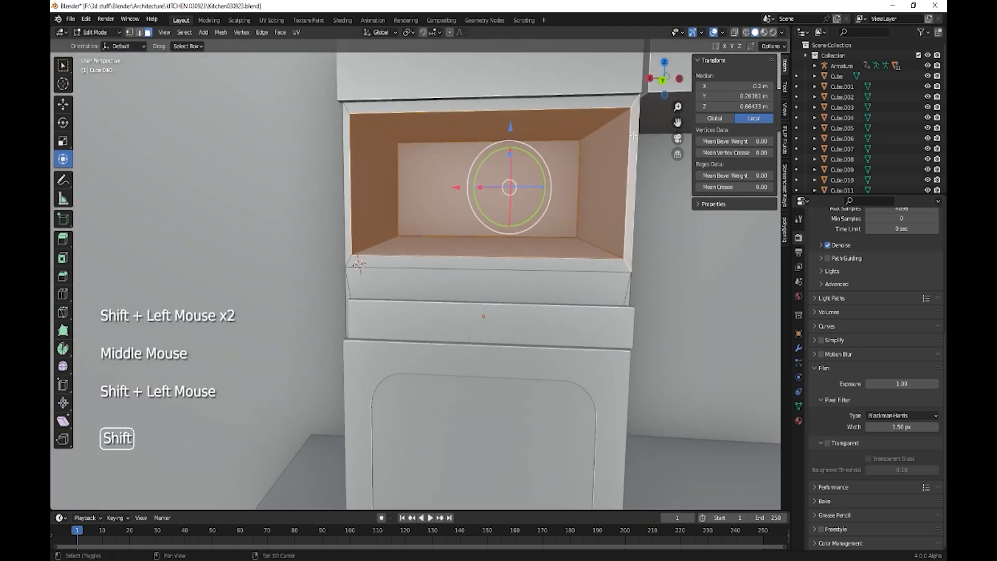
{"action": "left_click", "coordinate": [454, 141], "text": "shift"}
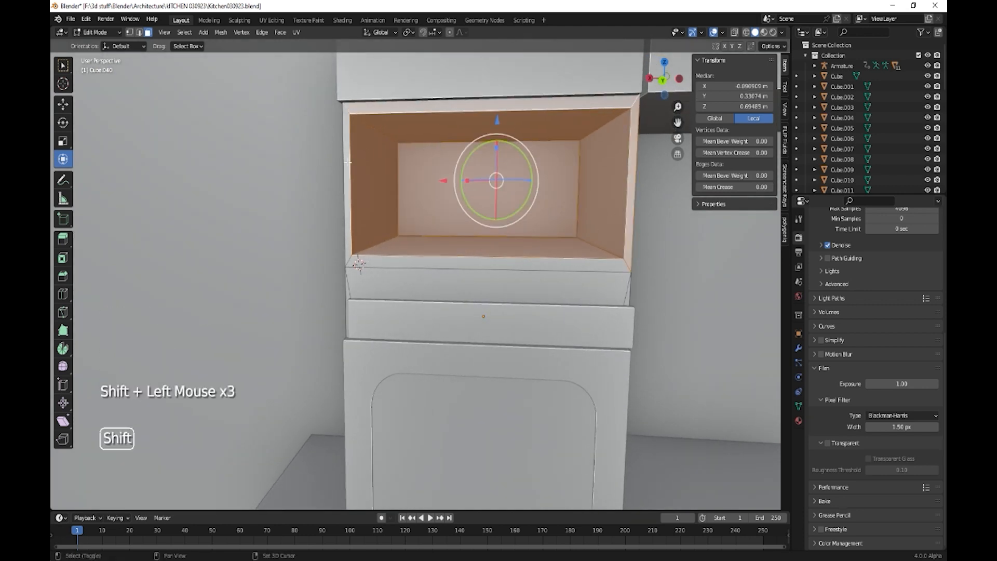
{"action": "left_click", "coordinate": [348, 162], "text": "shift"}
{"action": "left_click", "coordinate": [413, 263], "text": "shift"}
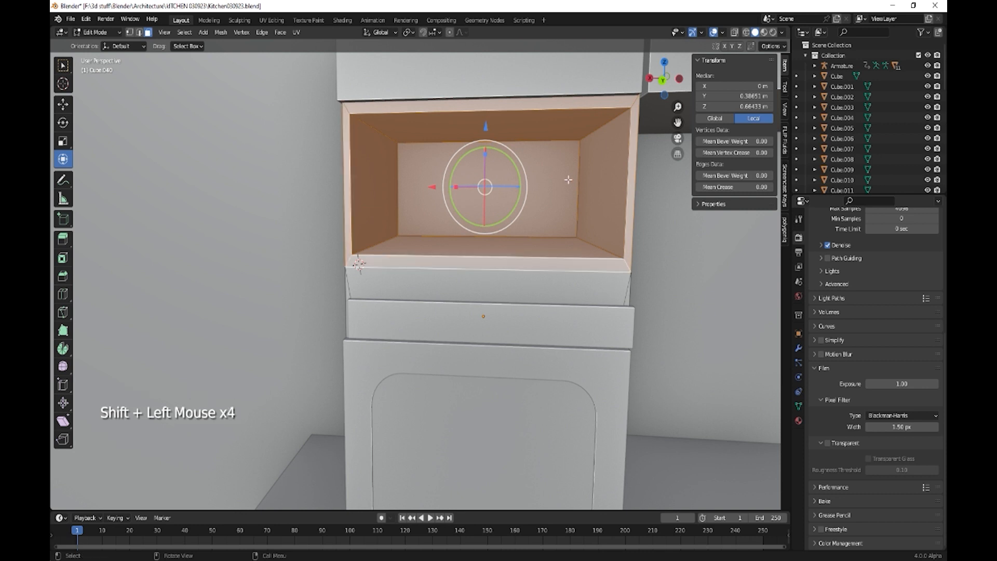
{"action": "left_click_drag", "start_coordinate": [493, 125], "coordinate": [483, 156]}
{"action": "middle_click_drag", "start_coordinate": [483, 156], "coordinate": [502, 192]}
- Raise the front top edge of the tall cabinet about 0.048 m along Z to meet the upper cabinet
{"action": "left_click", "coordinate": [470, 120]}
{"action": "mouse_move", "coordinate": [561, 248]}
{"action": "middle_mouse_down"}
{"action": "mouse_move", "coordinate": [540, 238]}
{"action": "mouse_move", "coordinate": [590, 233]}
{"action": "mouse_move", "coordinate": [576, 243]}
{"action": "middle_mouse_up"}
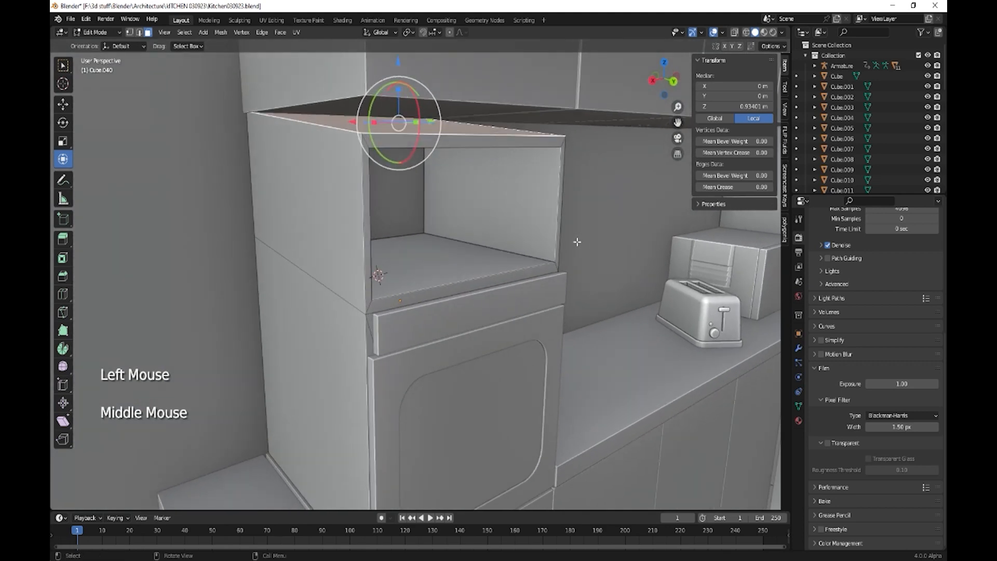
{"action": "left_click", "coordinate": [473, 135]}
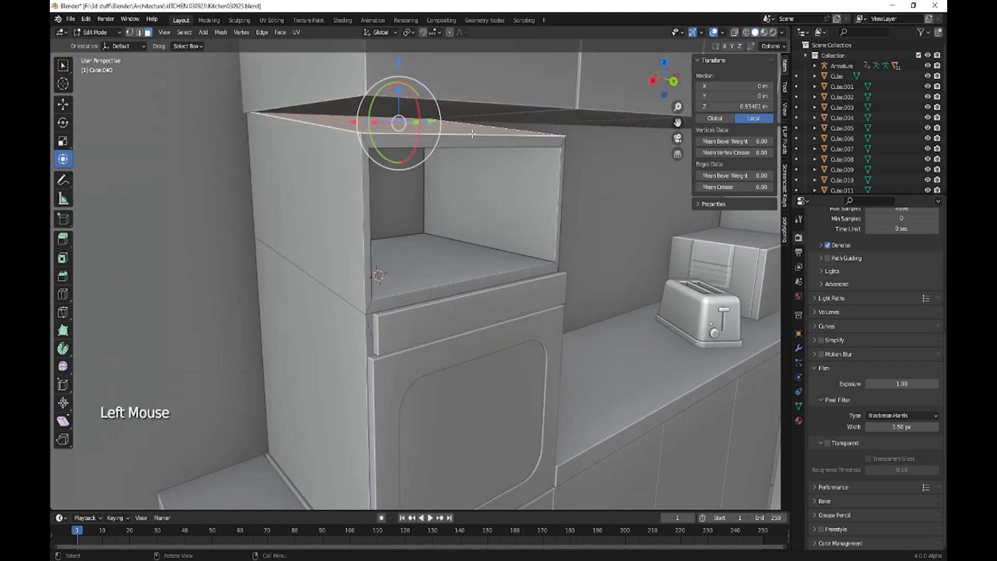
{"action": "key", "text": "2"}
{"action": "left_click", "coordinate": [472, 134]}
{"action": "left_click_drag", "start_coordinate": [479, 72], "coordinate": [480, 44]}
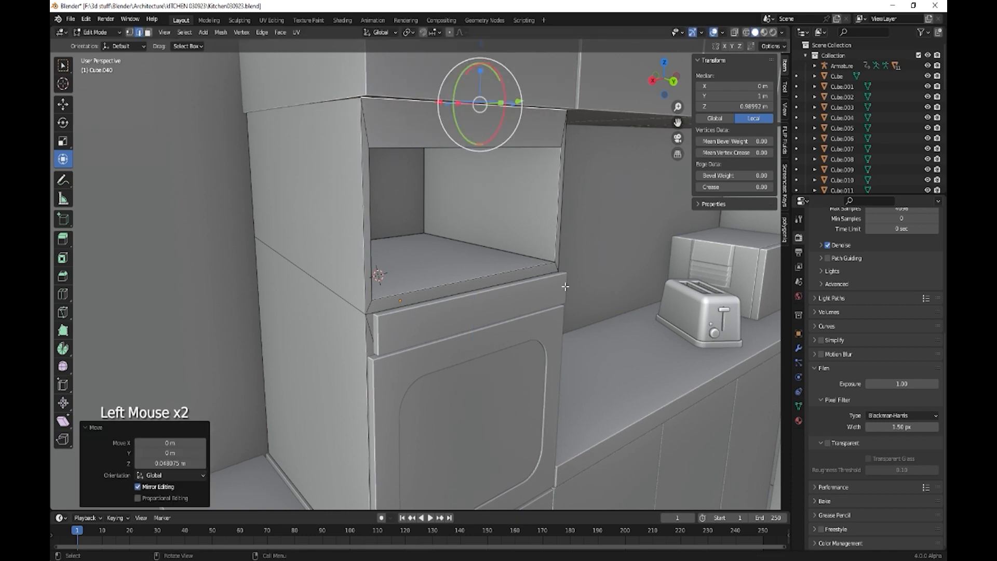
{"action": "middle_click_drag", "start_coordinate": [483, 208], "coordinate": [546, 314]}
{"action": "key", "text": "Tab"}
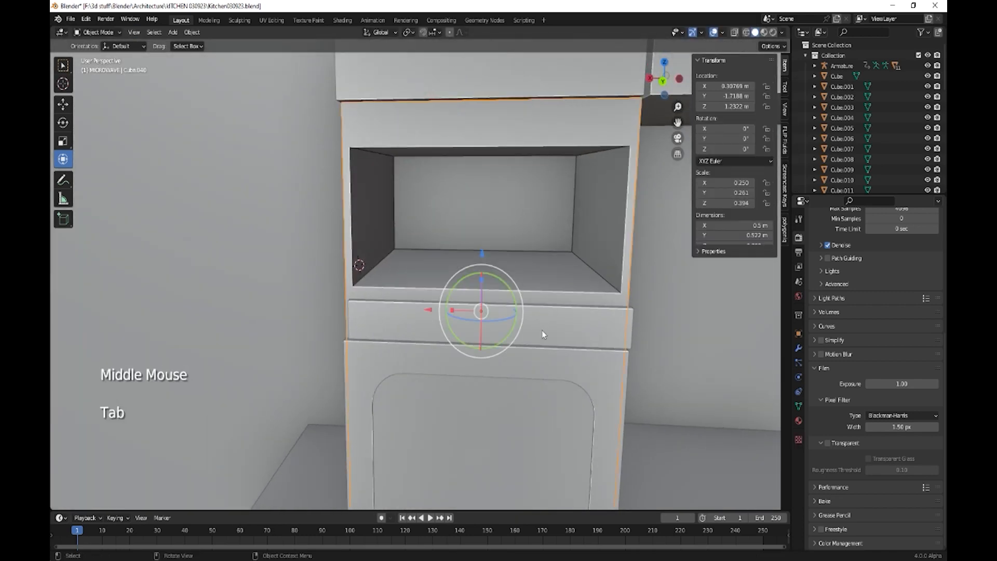
- Nudge the front strip about 0.005 m along X and duplicate it about 0.308 m up along Z, placing the copy above the compartment
{"action": "left_click", "coordinate": [515, 319]}
{"action": "left_click_drag", "start_coordinate": [433, 321], "coordinate": [430, 322]}
{"action": "middle_click_drag", "start_coordinate": [478, 369], "coordinate": [540, 362]}
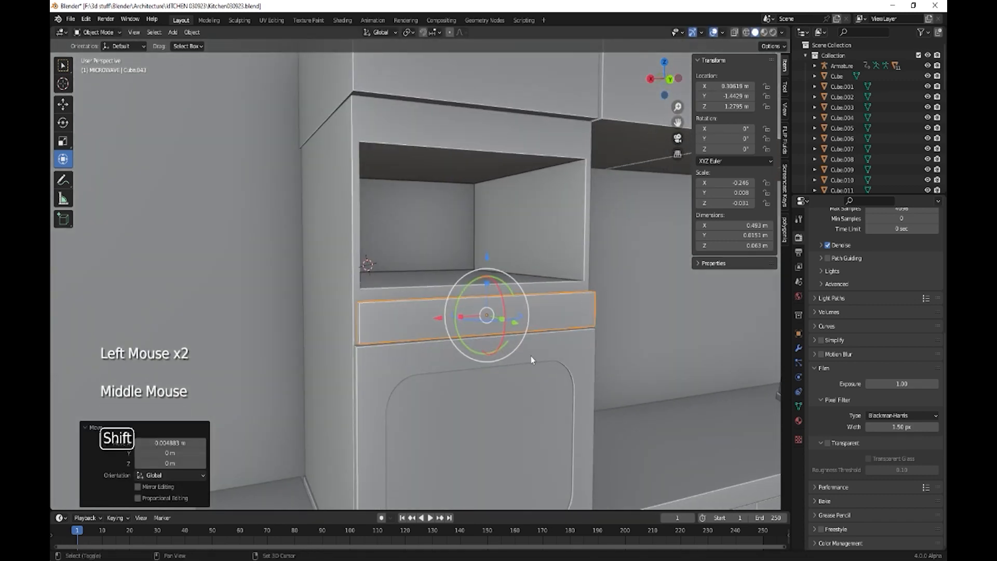
{"action": "key", "text": "shift+d"}
{"action": "key", "text": "z"}
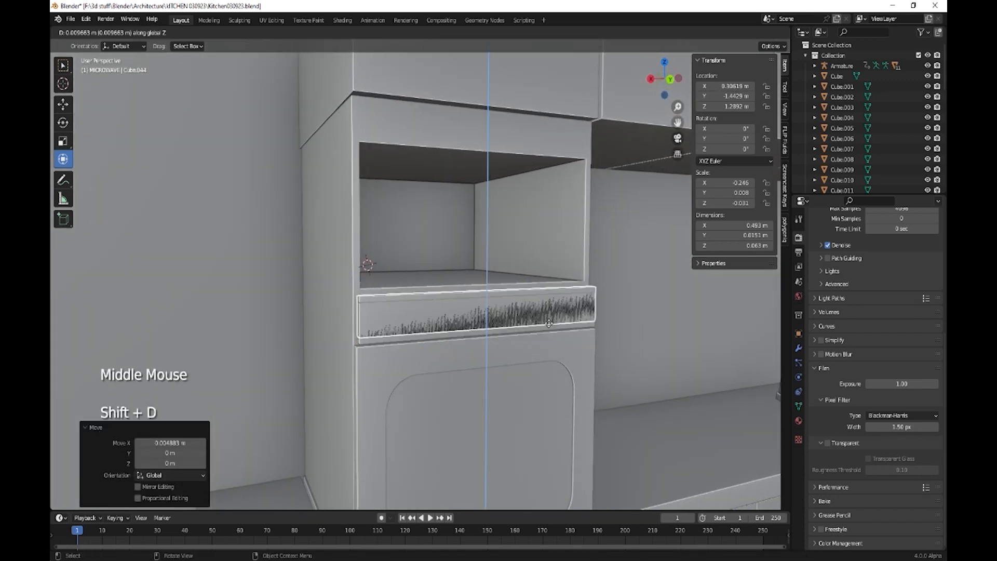
{"action": "left_click", "coordinate": [549, 161]}
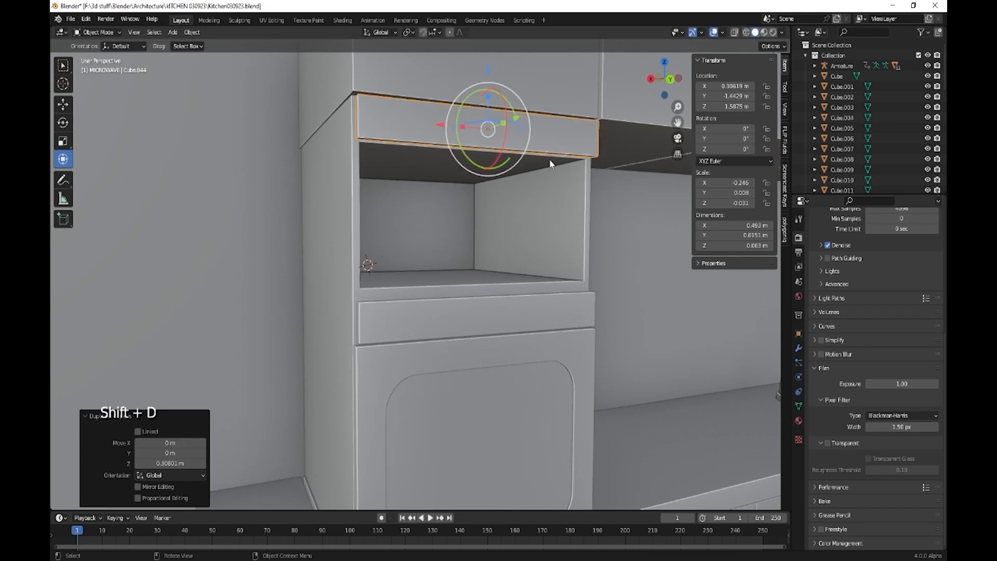
{"action": "middle_click_drag", "start_coordinate": [550, 161], "coordinate": [520, 138]}
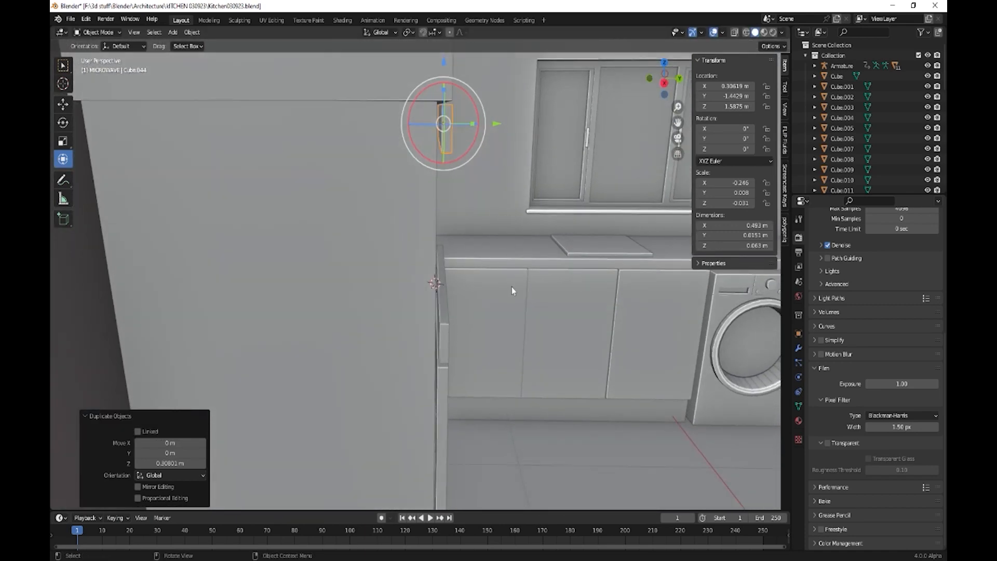
{"action": "middle_click_drag", "start_coordinate": [515, 352], "coordinate": [423, 364]}
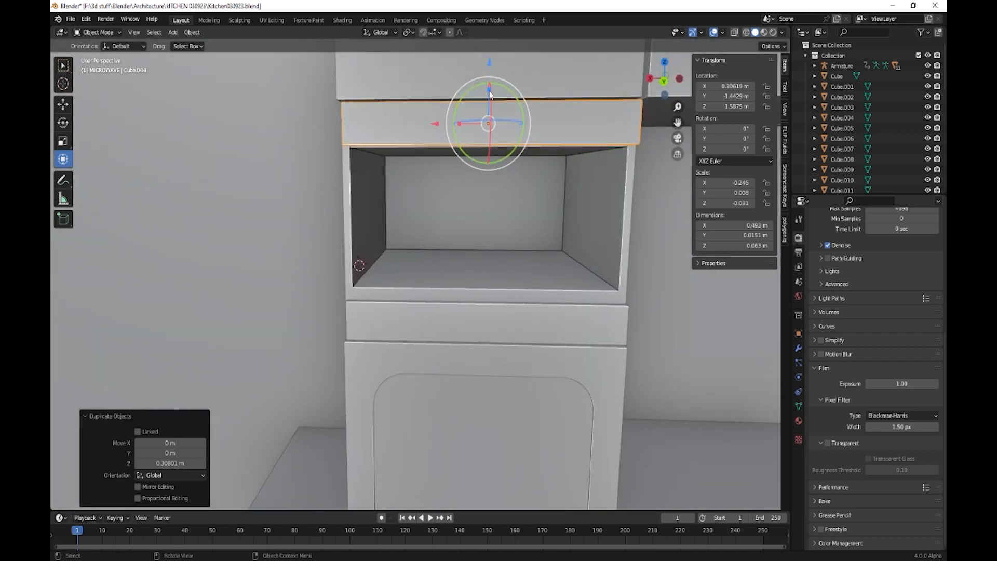
{"action": "left_click_drag", "start_coordinate": [495, 95], "coordinate": [489, 54]}
{"action": "middle_click_drag", "start_coordinate": [534, 232], "coordinate": [369, 175]}
- Duplicate the four front corner vertices of the compartment opening about 0.127 m outward along Y
{"action": "left_click", "coordinate": [414, 189]}
{"action": "key", "text": "Tab"}
{"action": "middle_click_drag", "start_coordinate": [466, 218], "coordinate": [430, 207]}
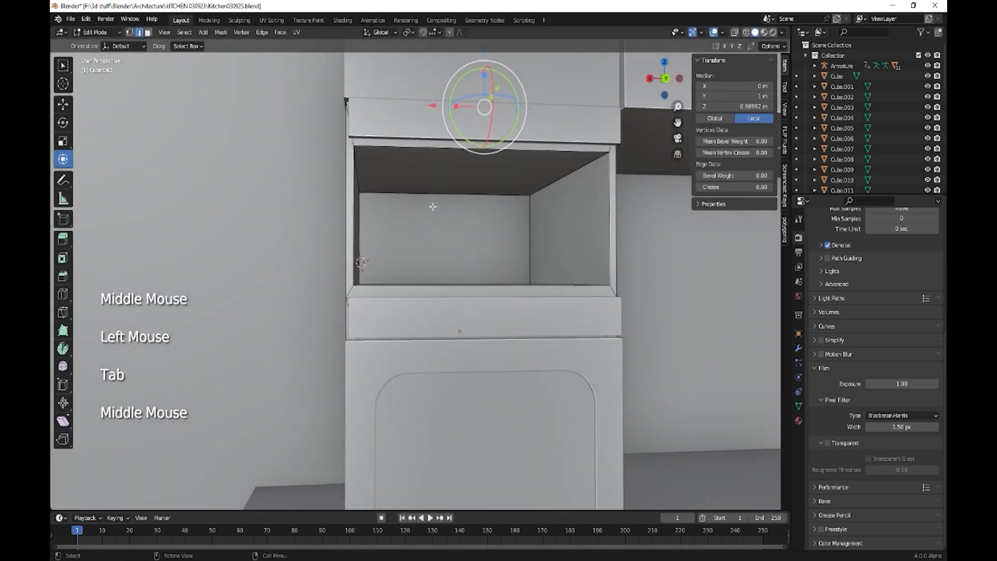
{"action": "mouse_move", "coordinate": [622, 242]}
{"action": "middle_mouse_down"}
{"action": "mouse_move", "coordinate": [601, 245]}
{"action": "mouse_move", "coordinate": [617, 255]}
{"action": "middle_mouse_up"}
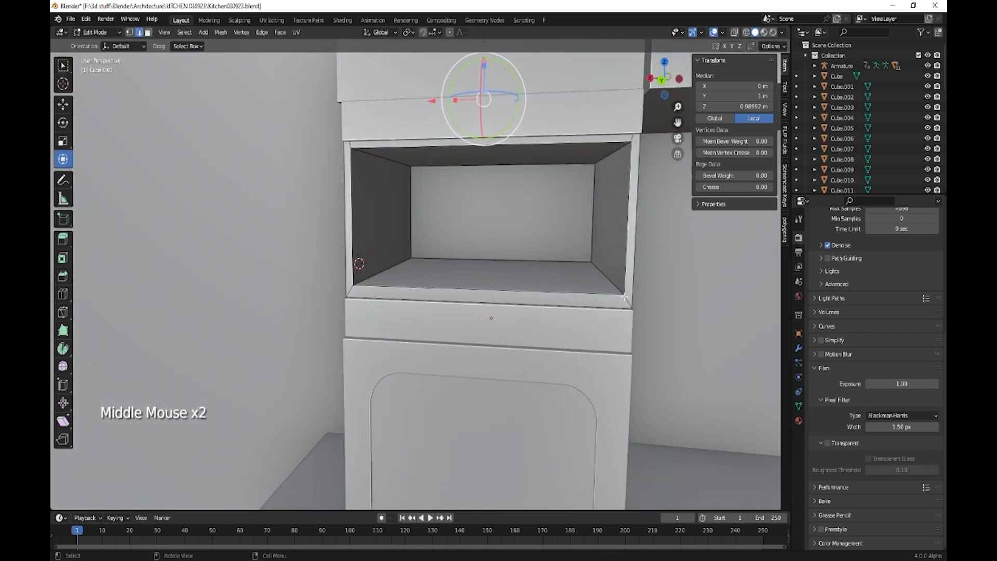
{"action": "key", "text": "1"}
{"action": "left_click", "coordinate": [625, 297]}
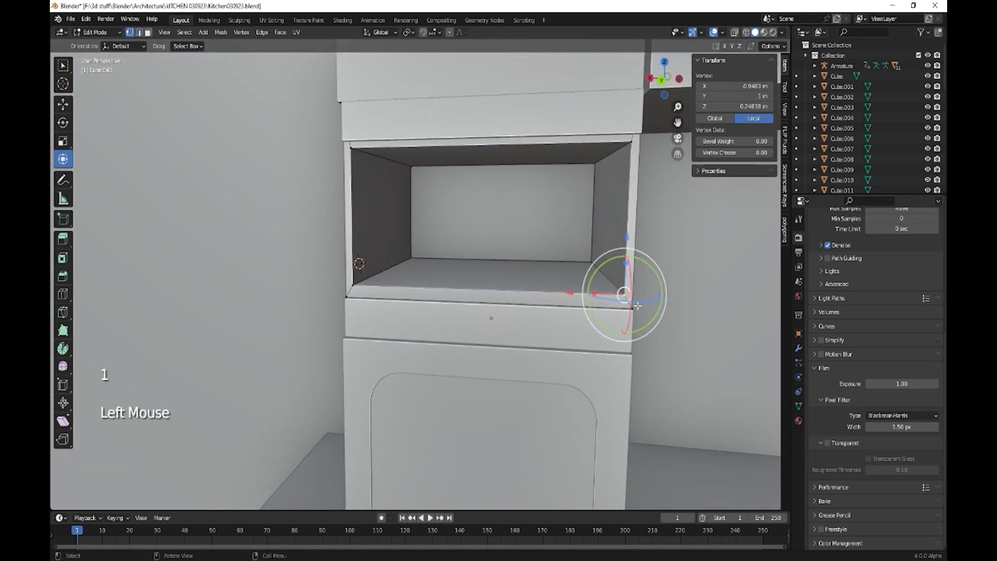
{"action": "left_click", "coordinate": [632, 144], "text": "shift"}
{"action": "left_click", "coordinate": [352, 151], "text": "shift"}
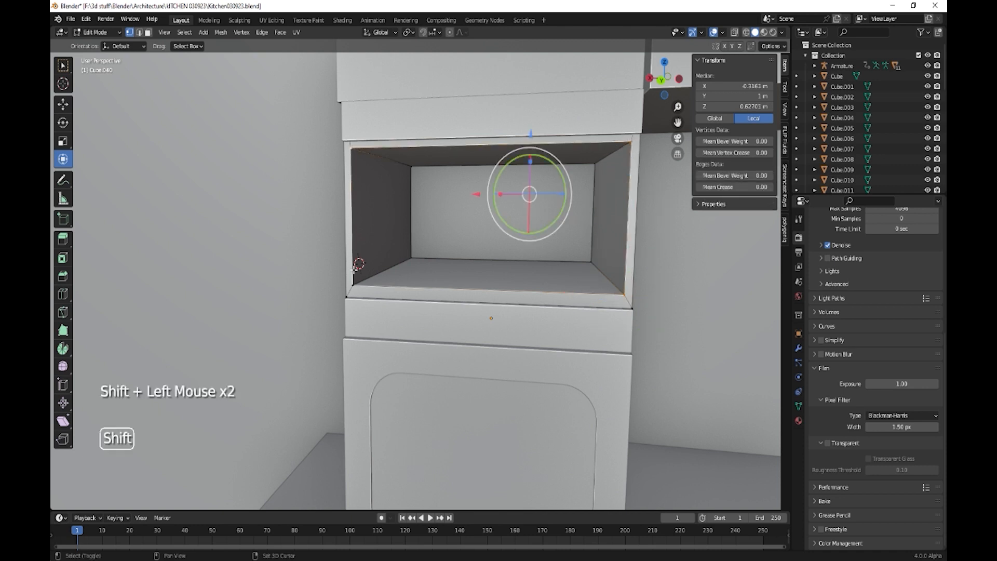
{"action": "left_click", "coordinate": [354, 283], "text": "shift"}
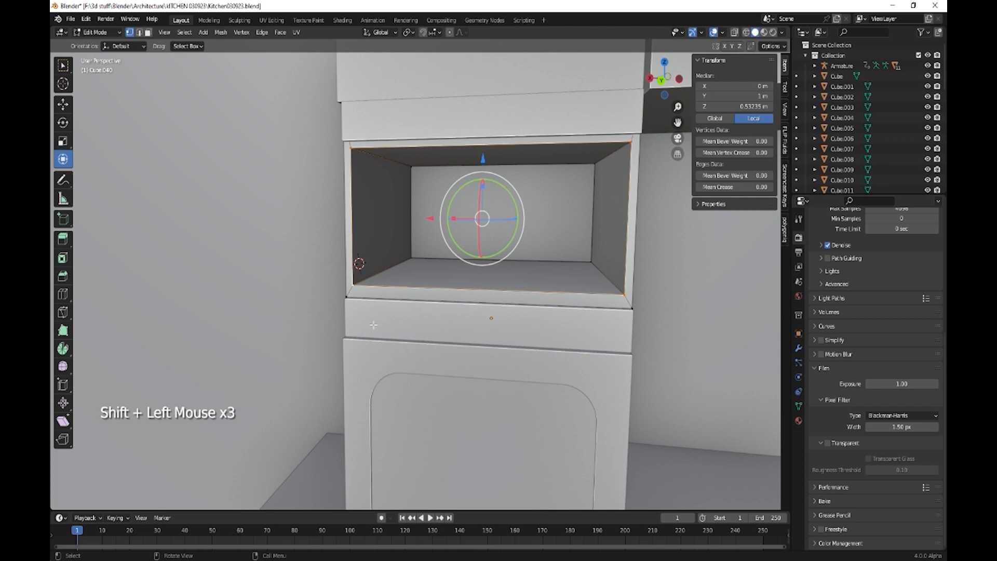
{"action": "middle_click_drag", "start_coordinate": [374, 325], "coordinate": [467, 346]}
{"action": "key", "text": "shift+d"}
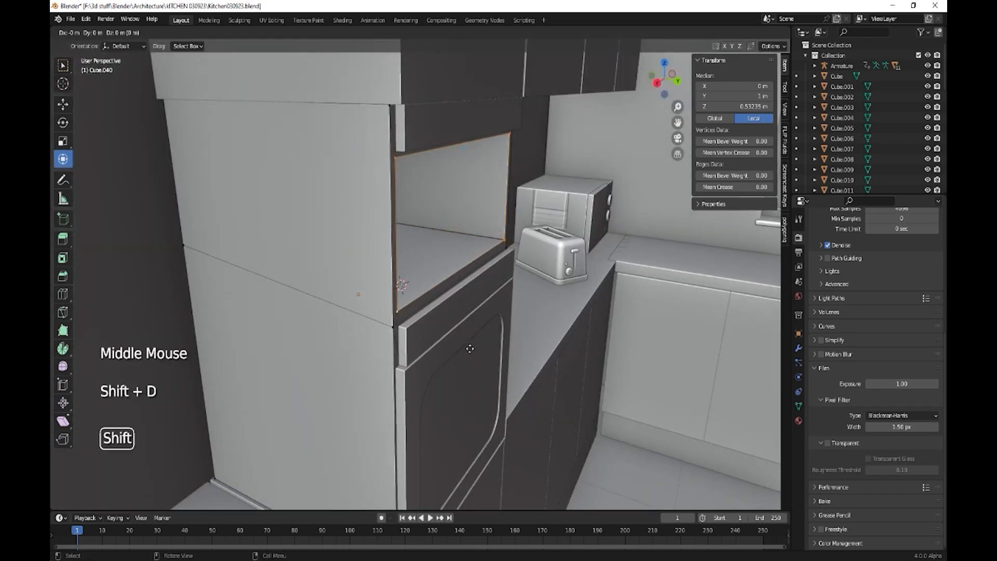
{"action": "key", "text": "y"}
{"action": "left_click", "coordinate": [531, 367]}
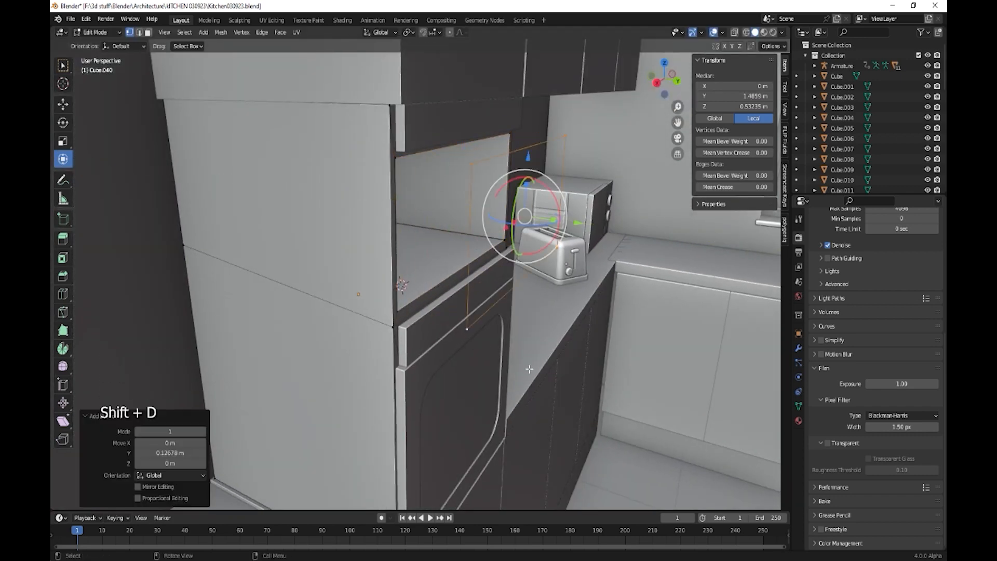
- Separate the duplicated opening outline into its own object and select that object
{"action": "key", "text": "p"}
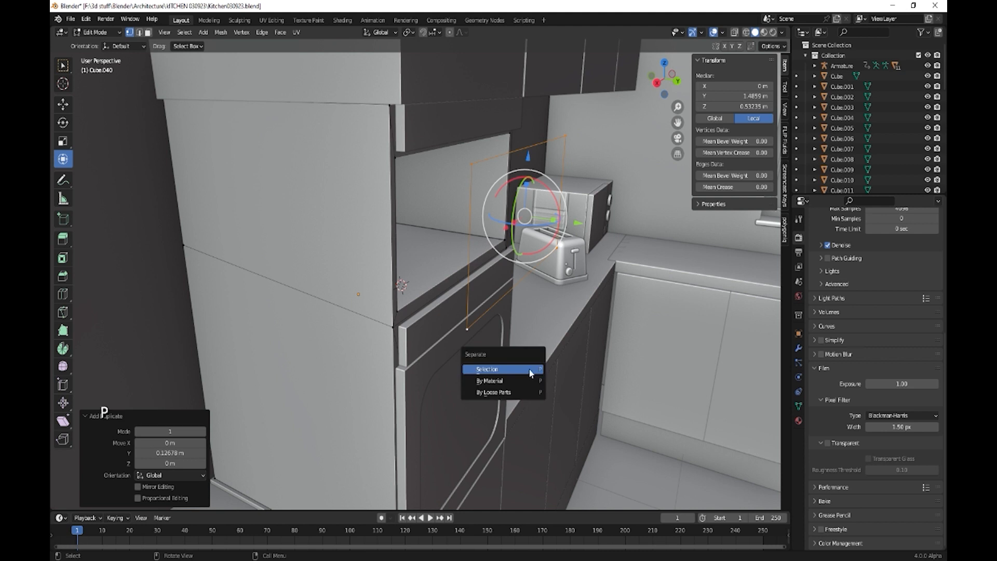
{"action": "left_click", "coordinate": [531, 371]}
{"action": "key", "text": "Tab"}
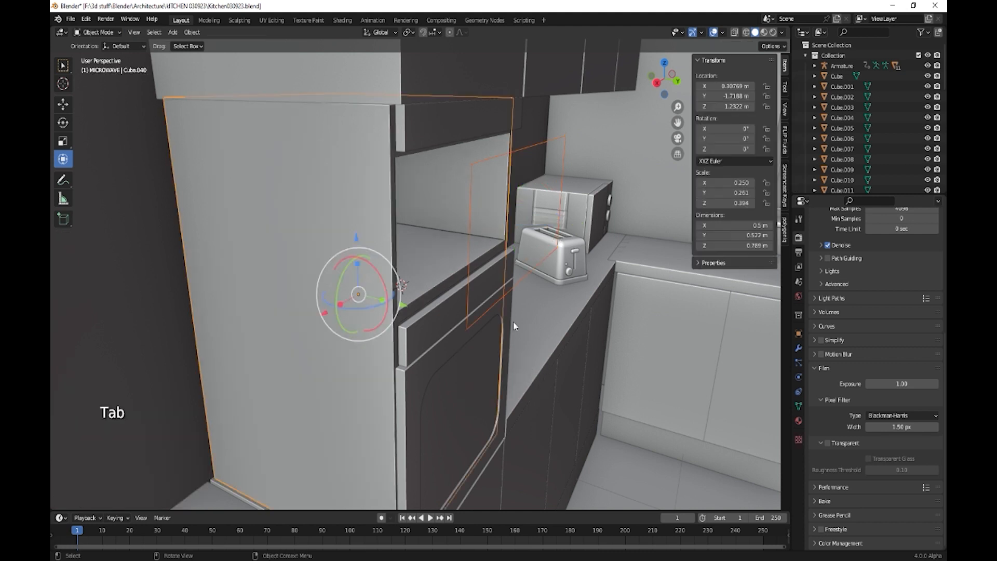
{"action": "left_click", "coordinate": [480, 319]}
{"action": "left_click", "coordinate": [466, 224]}
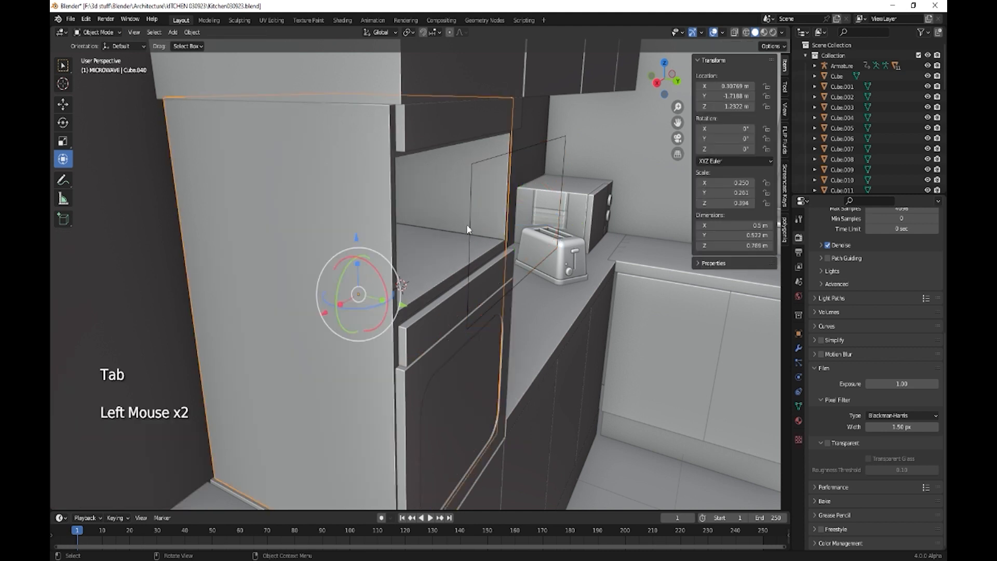
{"action": "left_click", "coordinate": [469, 222]}
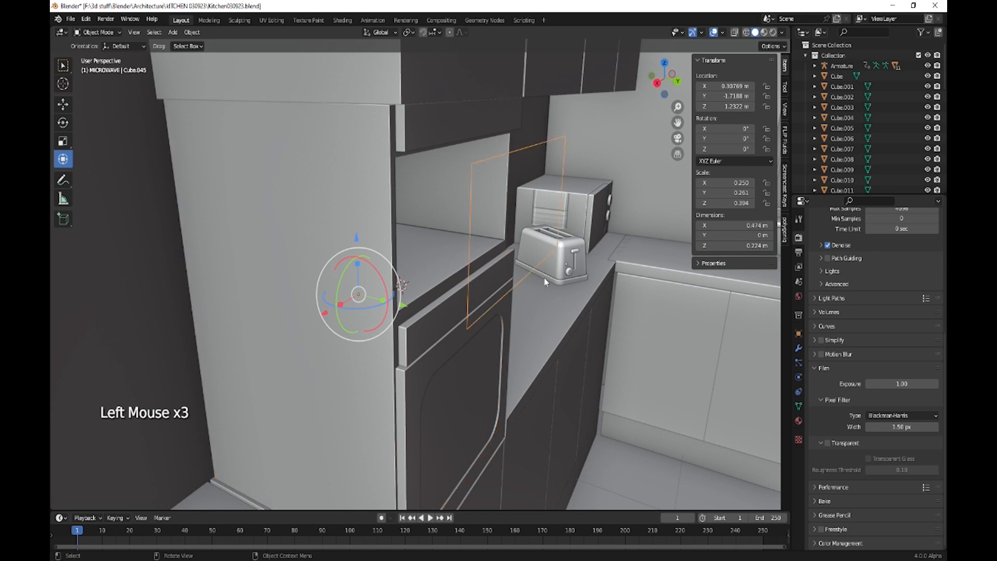
- Fill the separated outline with a face and extrude it about 0.0157 m along Y into a door panel
{"action": "key", "text": "Tab"}
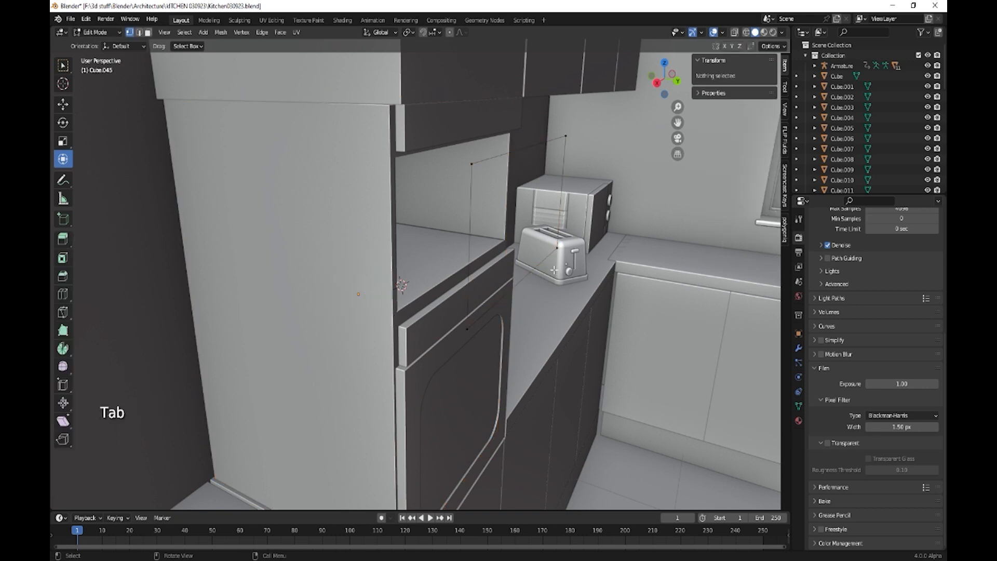
{"action": "key", "text": "a"}
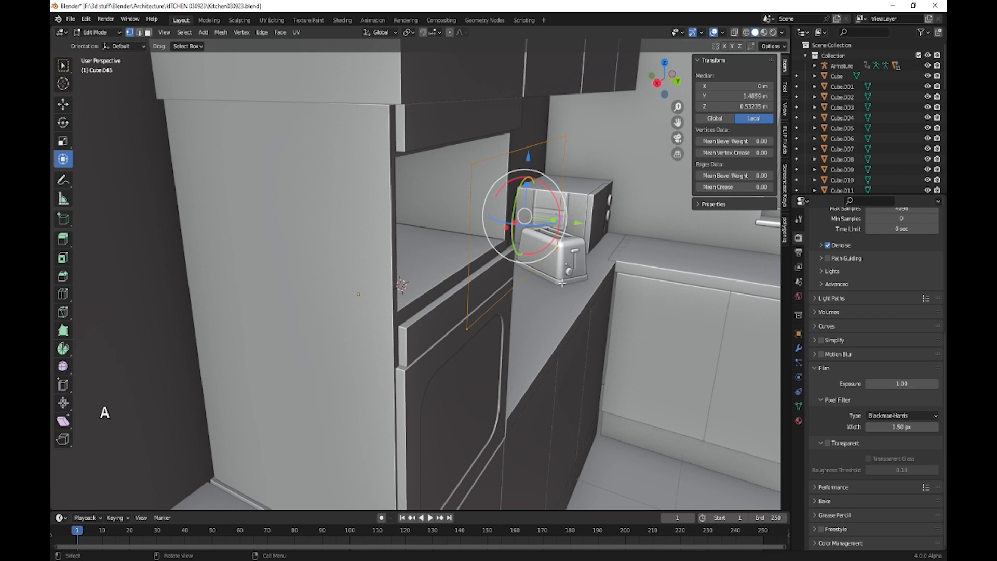
{"action": "key", "text": "f"}
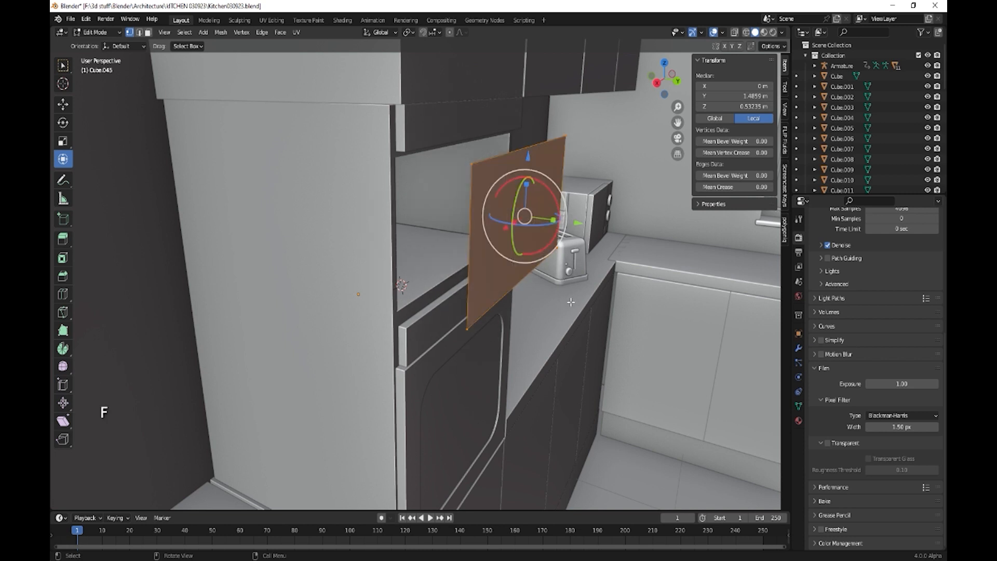
{"action": "key", "text": "e"}
{"action": "key", "text": "y"}
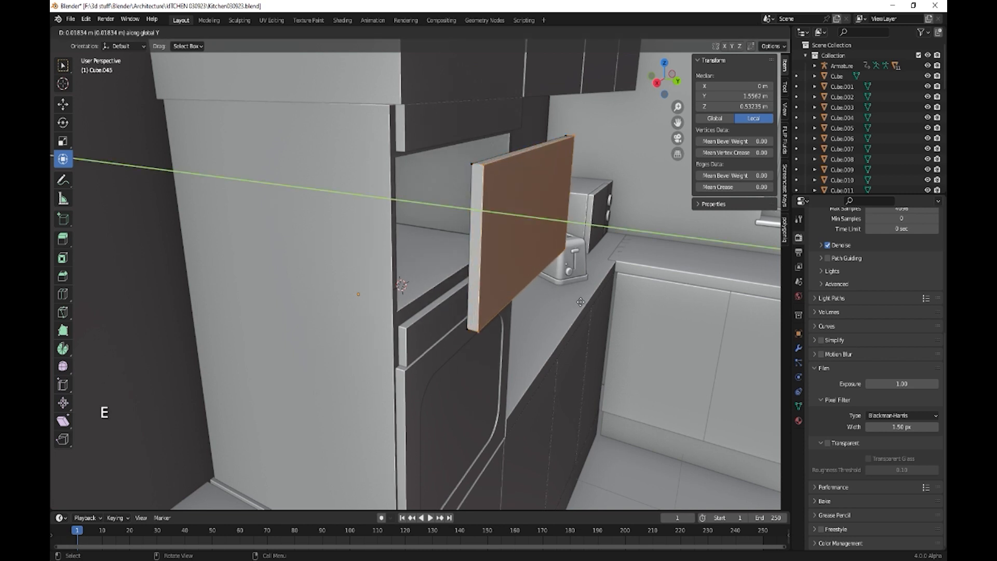
{"action": "left_click", "coordinate": [576, 295]}
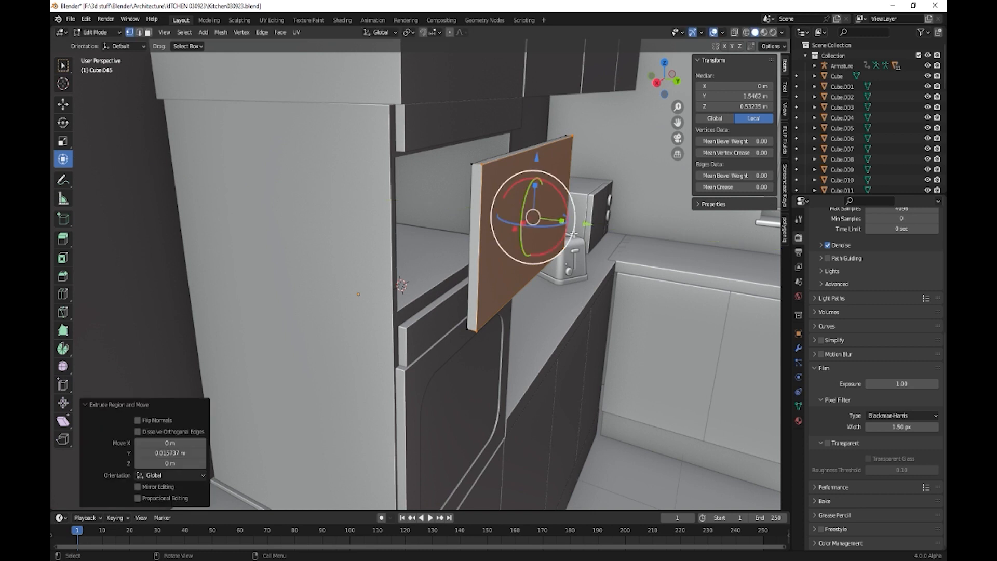
{"action": "key", "text": "Tab"}
- Try to move the new panel's geometry to its origin
{"action": "left_click", "coordinate": [534, 234]}
{"action": "left_click", "coordinate": [192, 32]}
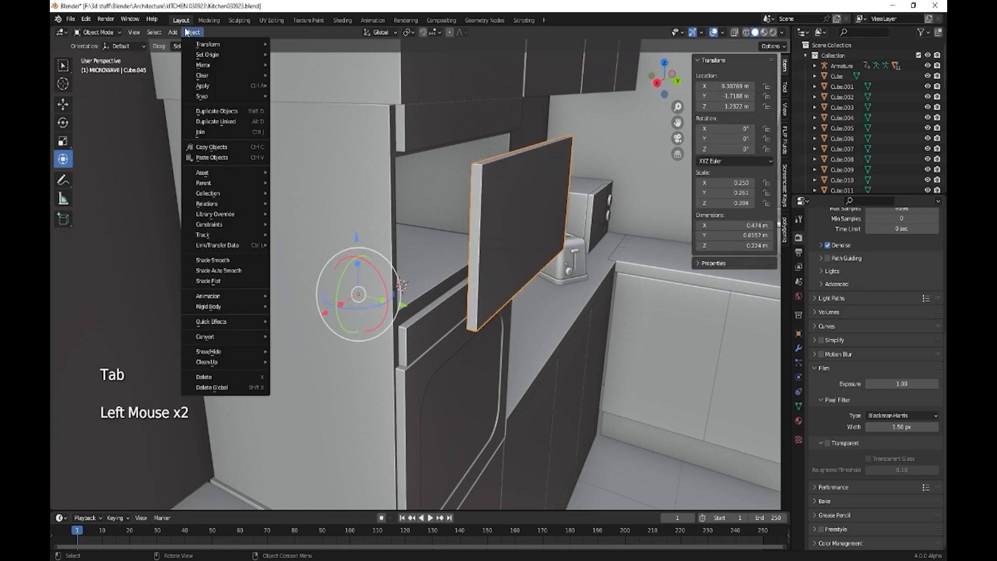
{"action": "mouse_move", "coordinate": [208, 56]}
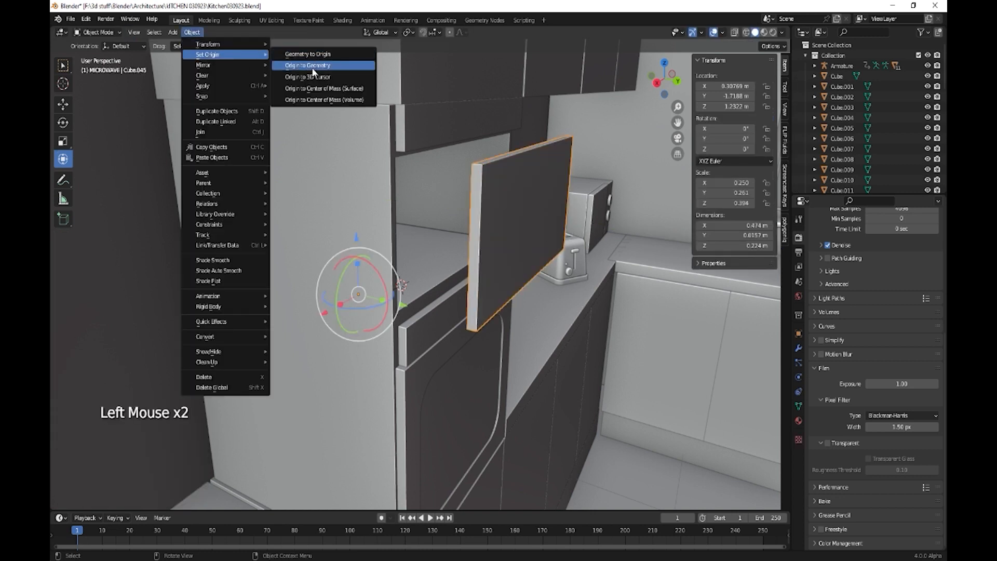
{"action": "left_click", "coordinate": [313, 55]}
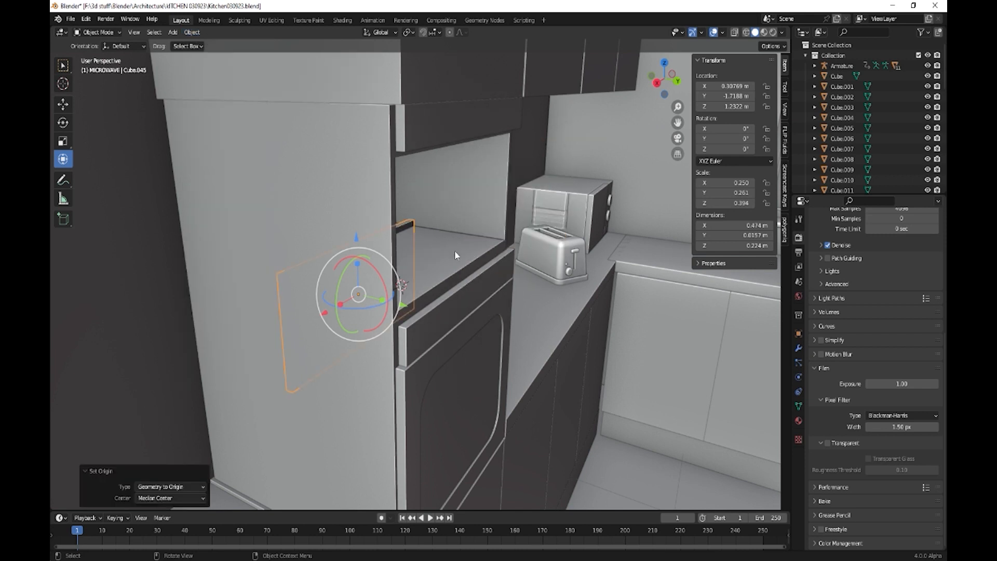
{"action": "key", "text": "ctrl+z"}
- Set the door panel's origin to its geometry and move the panel about 0.128 m back along Y onto the compartment opening
{"action": "left_click", "coordinate": [192, 32]}
{"action": "mouse_move", "coordinate": [210, 56]}
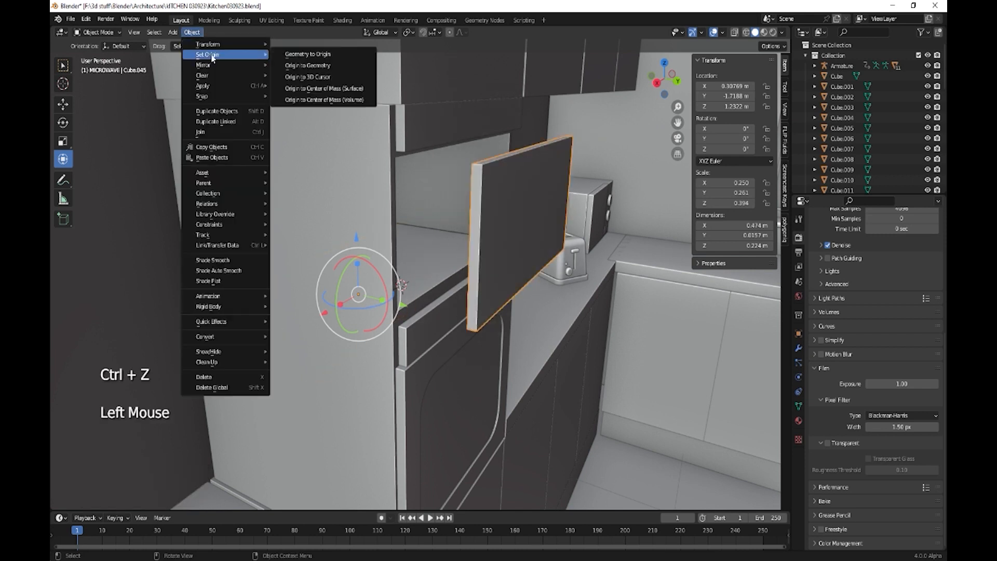
{"action": "left_click", "coordinate": [309, 66]}
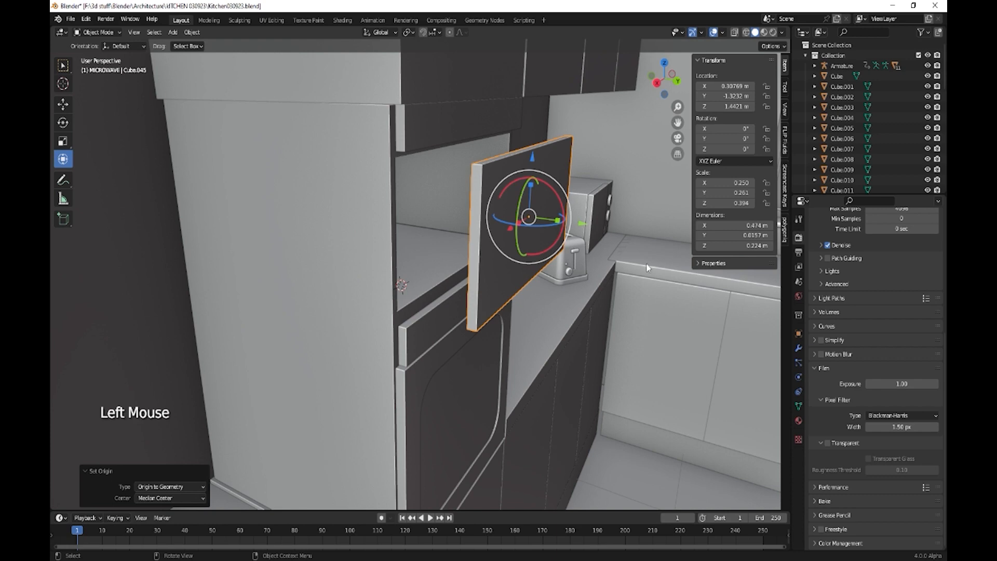
{"action": "left_click_drag", "start_coordinate": [582, 223], "coordinate": [516, 216]}
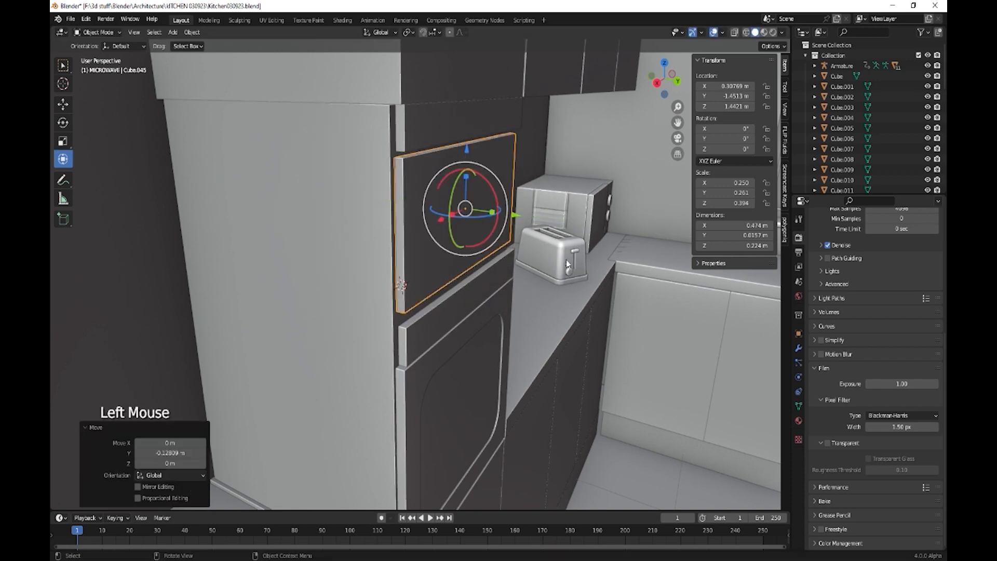
- Scale the door panel uniformly by about 1.049 and shift it about 0.0035 m outward along Y
{"action": "middle_click_drag", "start_coordinate": [566, 260], "coordinate": [517, 278]}
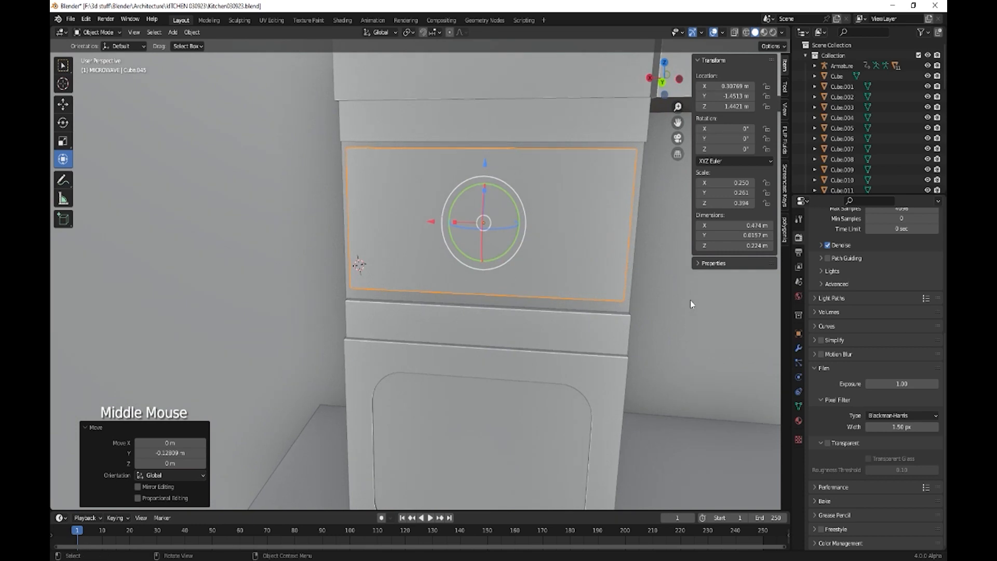
{"action": "key", "text": "s"}
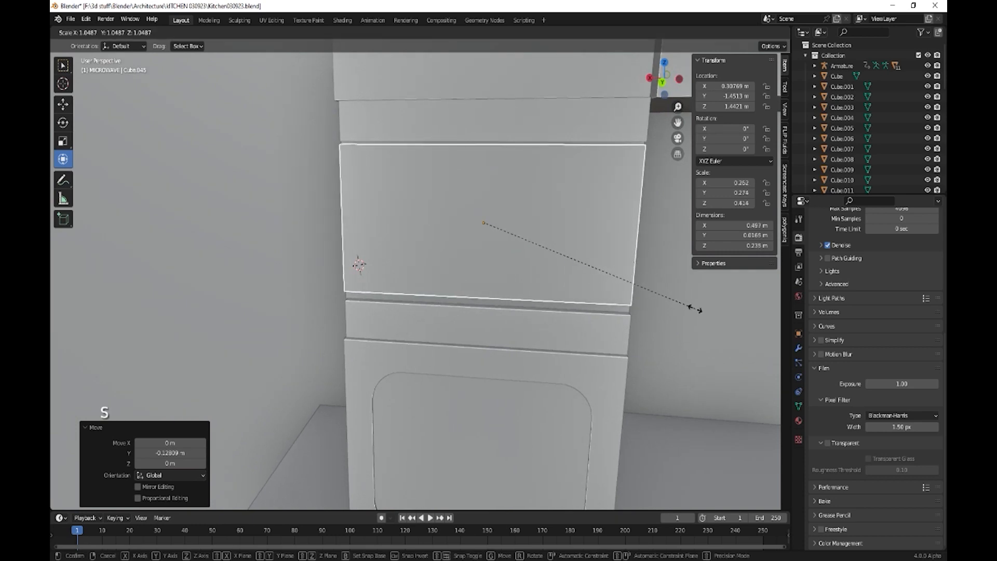
{"action": "left_click", "coordinate": [696, 308]}
{"action": "middle_click_drag", "start_coordinate": [584, 350], "coordinate": [416, 266]}
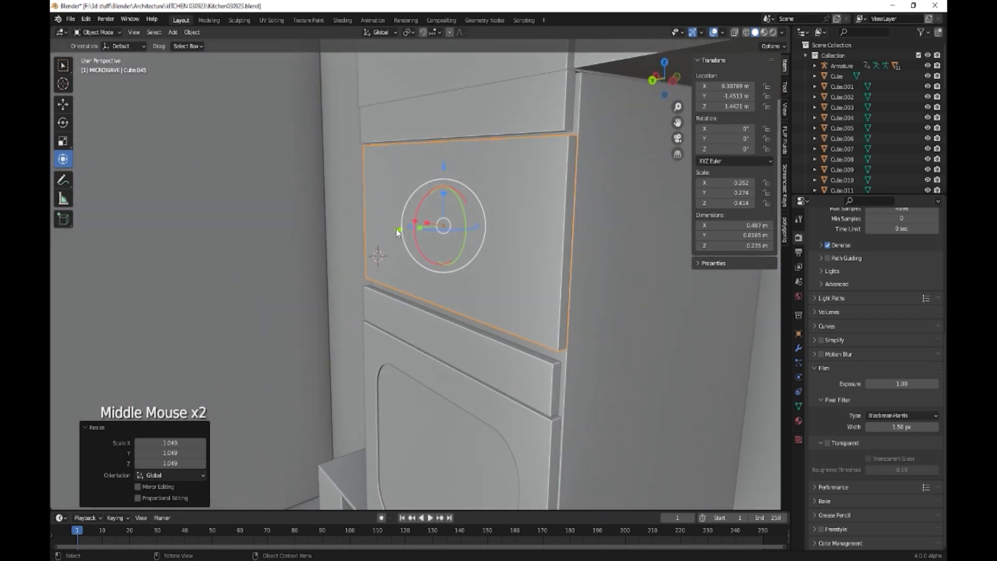
{"action": "mouse_move", "coordinate": [398, 232]}
{"action": "left_mouse_down"}
{"action": "mouse_move", "coordinate": [377, 221]}
{"action": "mouse_move", "coordinate": [393, 217]}
{"action": "left_mouse_up"}
{"action": "middle_click_drag", "start_coordinate": [445, 349], "coordinate": [531, 342]}
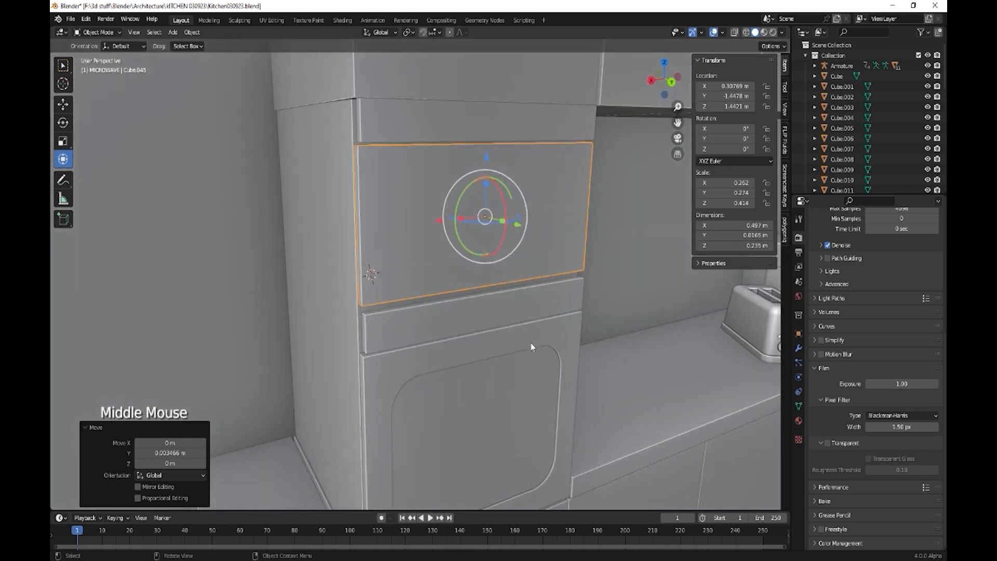
- Raise the top face of the strip below the door panel to the panel's lower edge, making the strip about 0.077 m tall
{"action": "left_click", "coordinate": [482, 315]}
{"action": "key", "text": "Tab"}
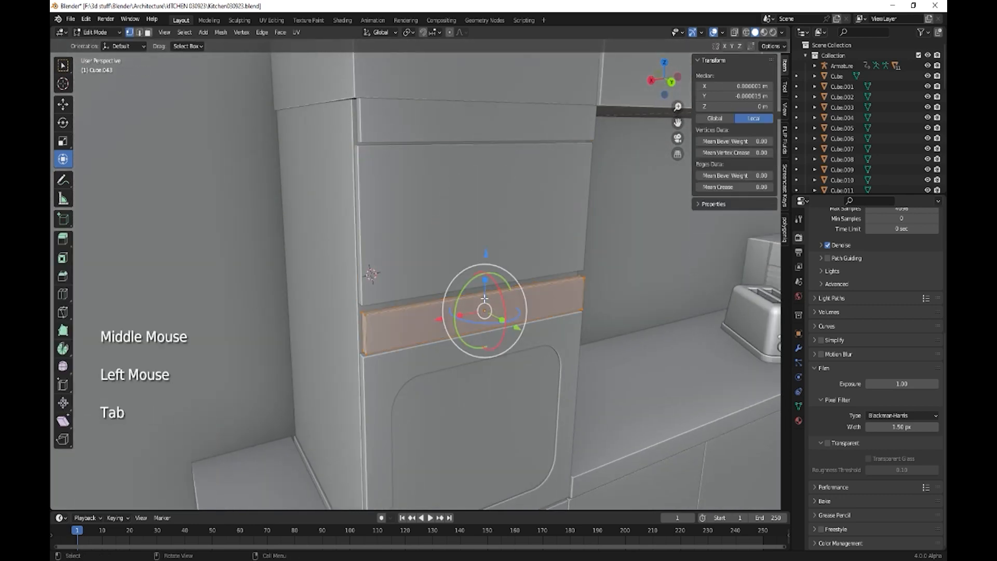
{"action": "left_click", "coordinate": [489, 298]}
{"action": "key", "text": "3"}
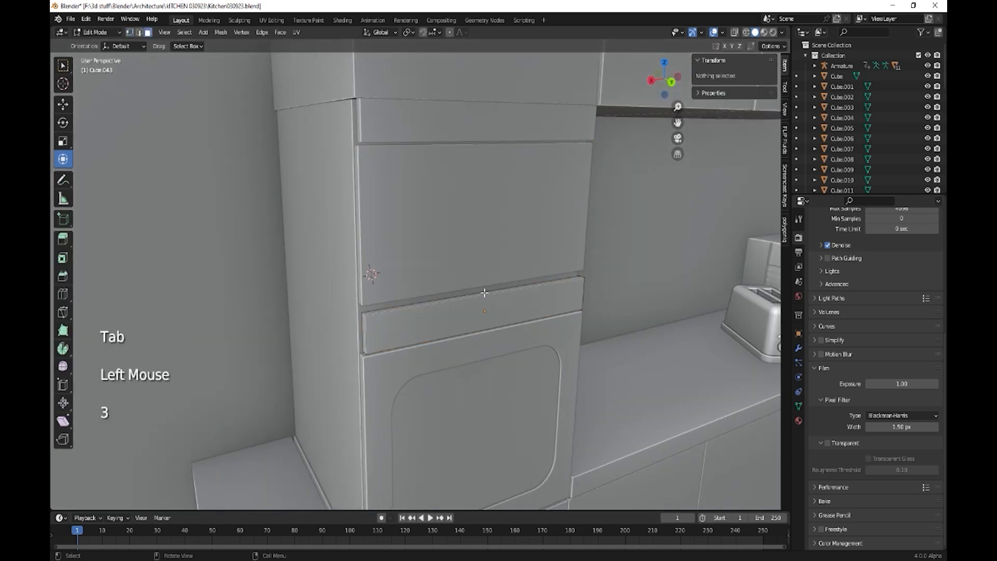
{"action": "left_click", "coordinate": [488, 294]}
{"action": "left_click_drag", "start_coordinate": [489, 235], "coordinate": [489, 225]}
{"action": "key", "text": "Tab"}
{"action": "middle_click_drag", "start_coordinate": [563, 357], "coordinate": [490, 178]}
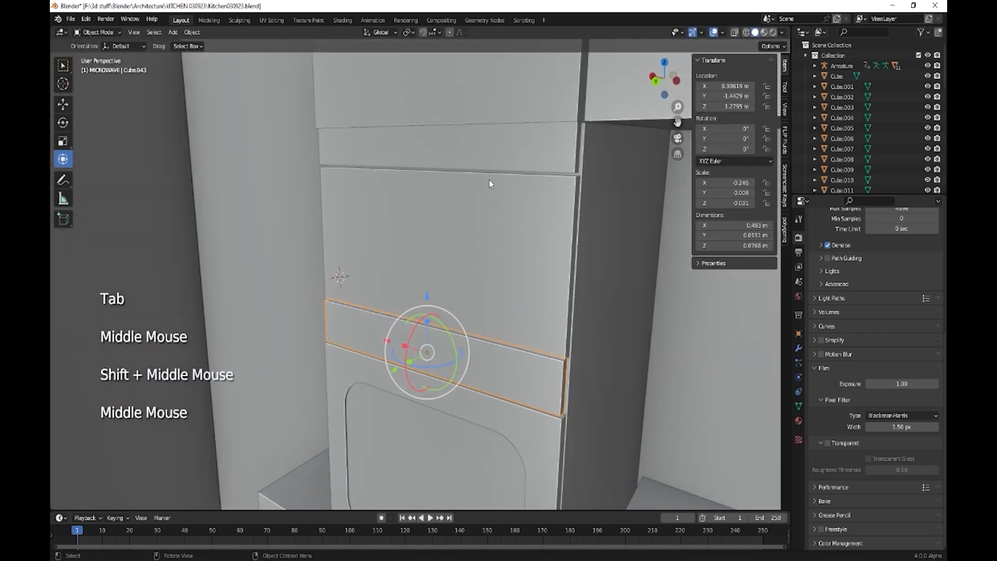
- Lower the bottom face of the strip above the door panel about 0.0015 m along Z
{"action": "left_click", "coordinate": [504, 168]}
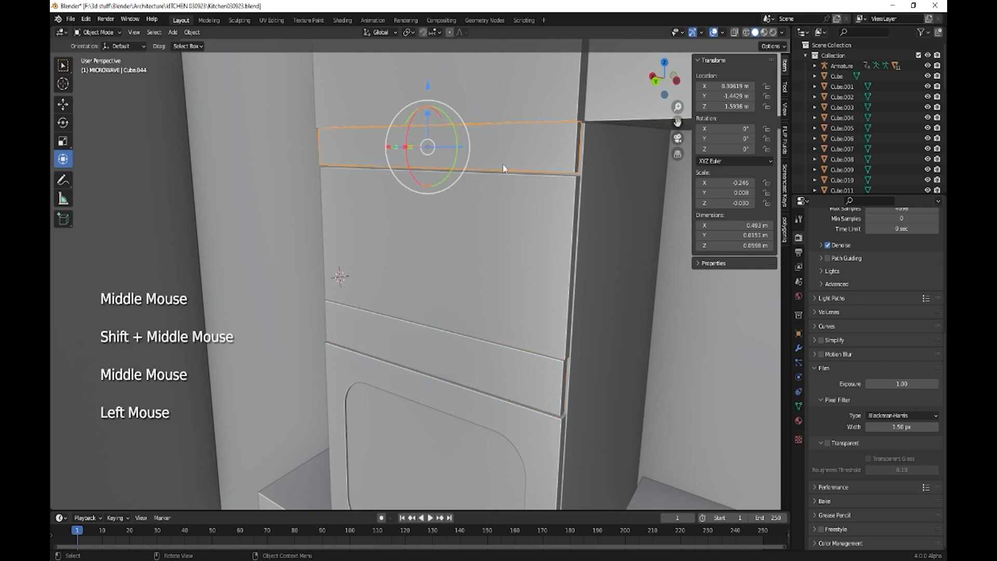
{"action": "left_click", "coordinate": [735, 32]}
{"action": "left_click", "coordinate": [747, 33]}
{"action": "mouse_move", "coordinate": [511, 178]}
{"action": "middle_mouse_down"}
{"action": "mouse_move", "coordinate": [459, 150]}
{"action": "mouse_move", "coordinate": [447, 178]}
{"action": "mouse_move", "coordinate": [236, 109]}
{"action": "middle_mouse_up"}
{"action": "middle_click", "coordinate": [459, 151]}
{"action": "scroll", "coordinate": [456, 152], "scroll_direction": "up", "scroll_amount": 2}
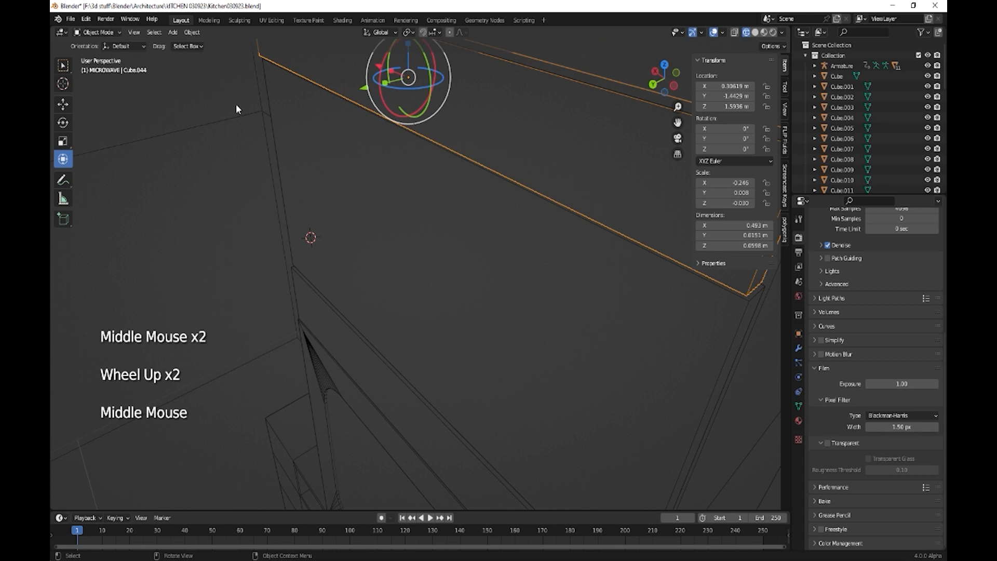
{"action": "key", "text": "3"}
{"action": "key", "text": "Tab"}
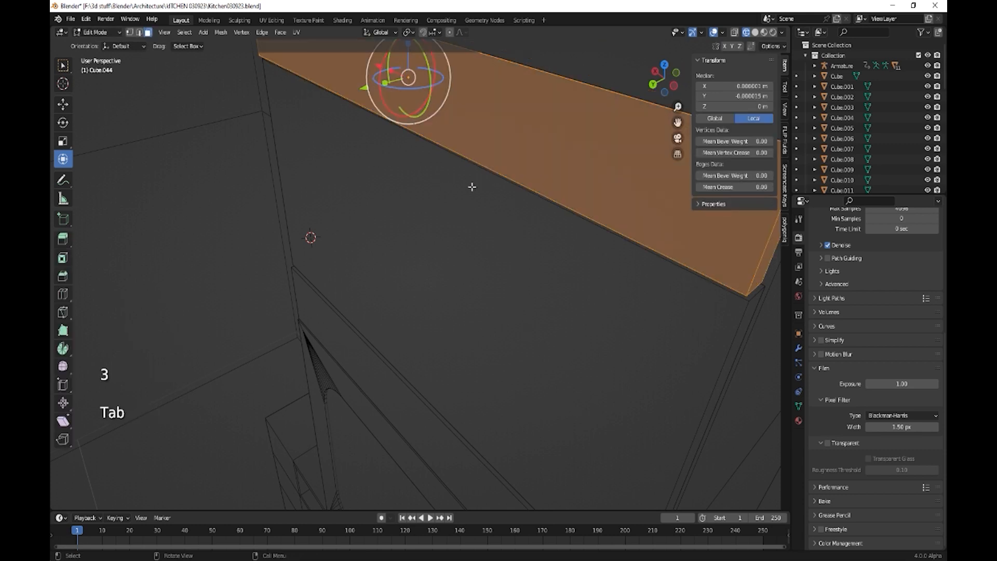
{"action": "mouse_move", "coordinate": [470, 185]}
{"action": "middle_mouse_down", "text": "shift"}
{"action": "mouse_move", "coordinate": [447, 287]}
{"action": "mouse_move", "coordinate": [447, 229]}
{"action": "mouse_move", "coordinate": [400, 133]}
{"action": "mouse_move", "coordinate": [461, 218]}
{"action": "mouse_move", "coordinate": [468, 202]}
{"action": "middle_mouse_up", "text": "shift"}
{"action": "left_click", "coordinate": [384, 96]}
{"action": "left_click_drag", "start_coordinate": [482, 65], "coordinate": [483, 63]}
{"action": "middle_click_drag", "start_coordinate": [374, 149], "coordinate": [414, 177]}
- Move the back face of the strip above the door panel about 0.0073 m inward along Y
{"action": "left_click", "coordinate": [471, 154]}
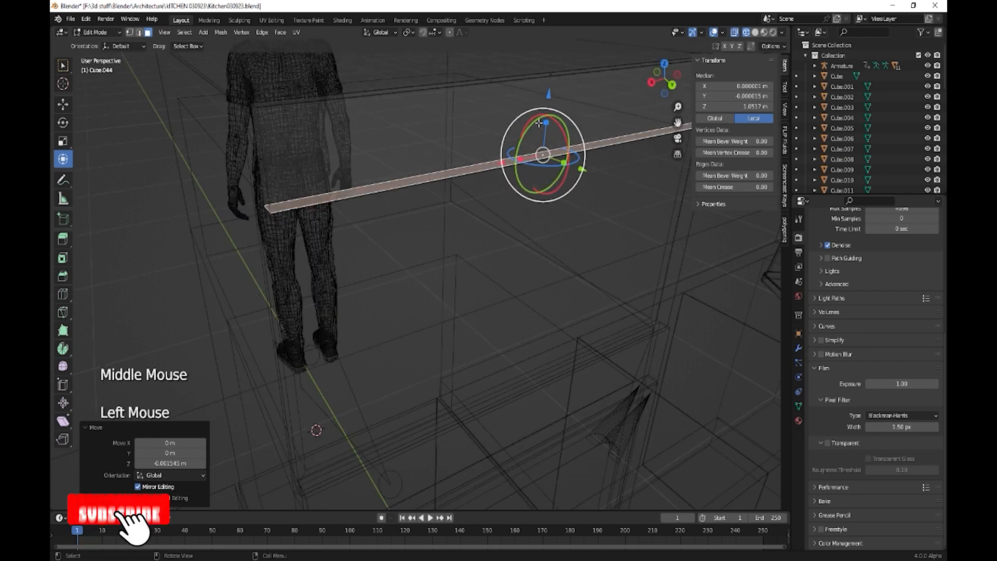
{"action": "scroll", "coordinate": [471, 154], "scroll_direction": "up", "scroll_amount": 2}
{"action": "middle_click_drag", "start_coordinate": [483, 147], "coordinate": [542, 154], "text": "shift"}
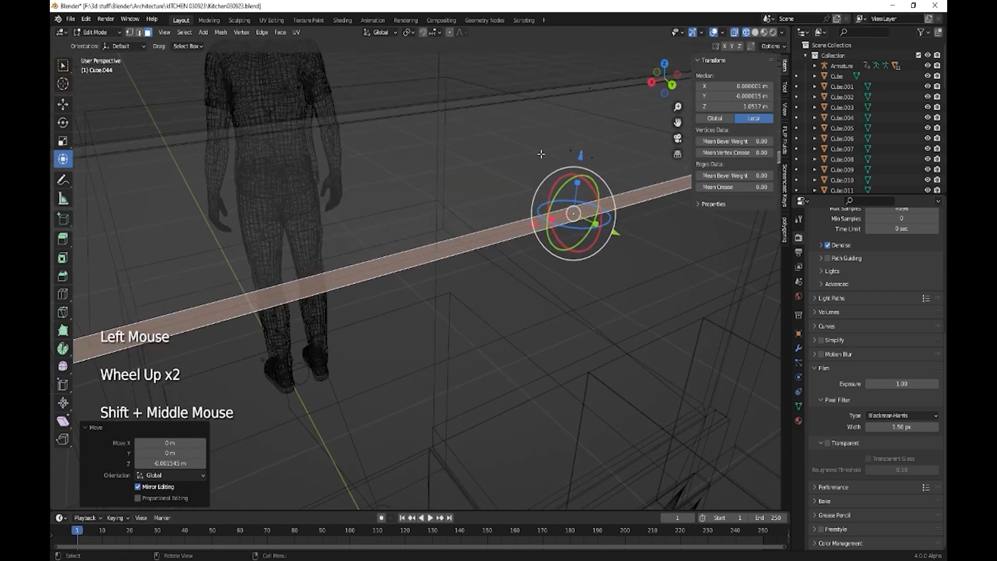
{"action": "left_click", "coordinate": [566, 148]}
{"action": "middle_click_drag", "start_coordinate": [517, 220], "coordinate": [539, 219]}
{"action": "left_click", "coordinate": [755, 33]}
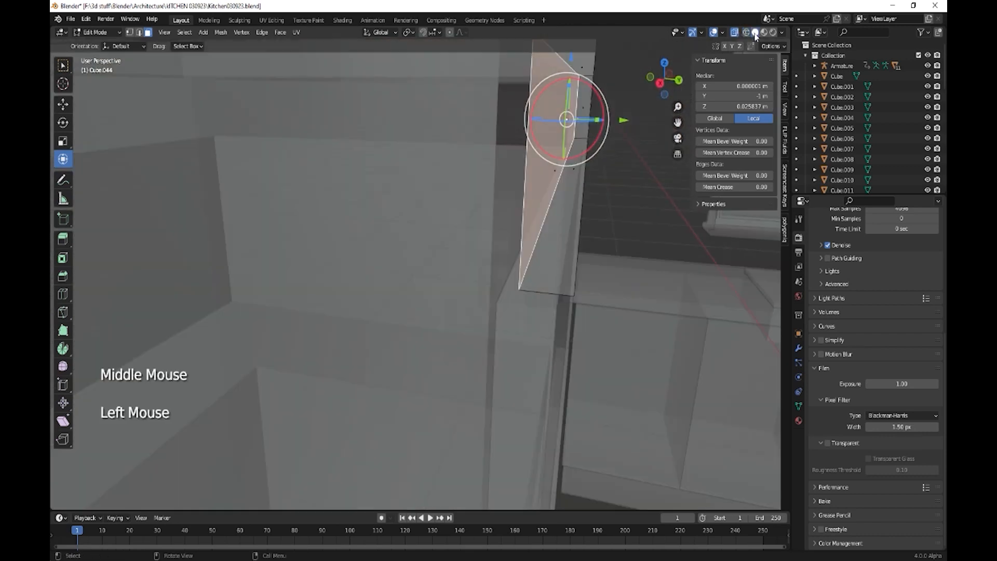
{"action": "left_click", "coordinate": [737, 33]}
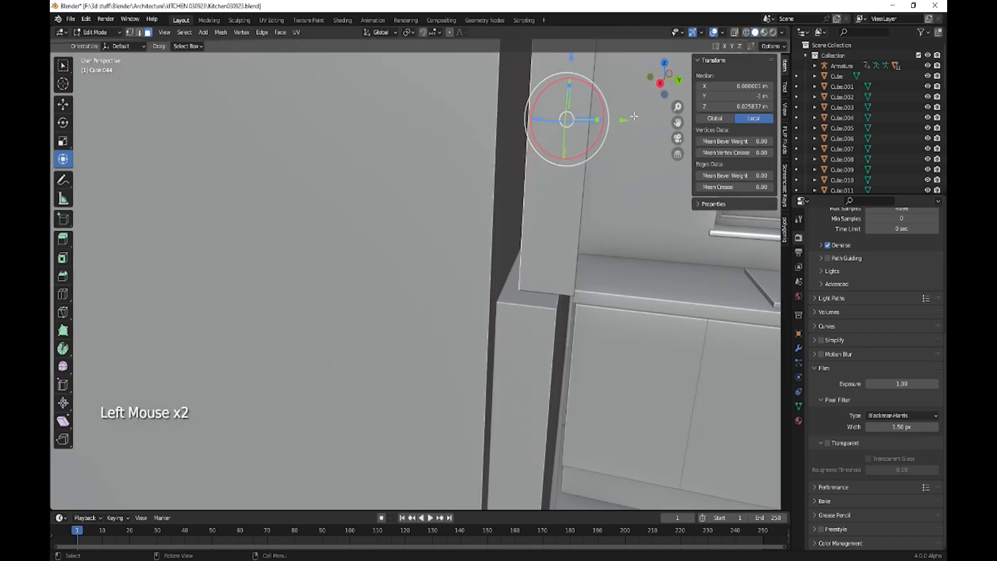
{"action": "left_click_drag", "start_coordinate": [617, 123], "coordinate": [625, 176]}
{"action": "middle_click_drag", "start_coordinate": [605, 297], "coordinate": [605, 296]}
{"action": "scroll", "coordinate": [519, 292], "scroll_direction": "down", "scroll_amount": 4}
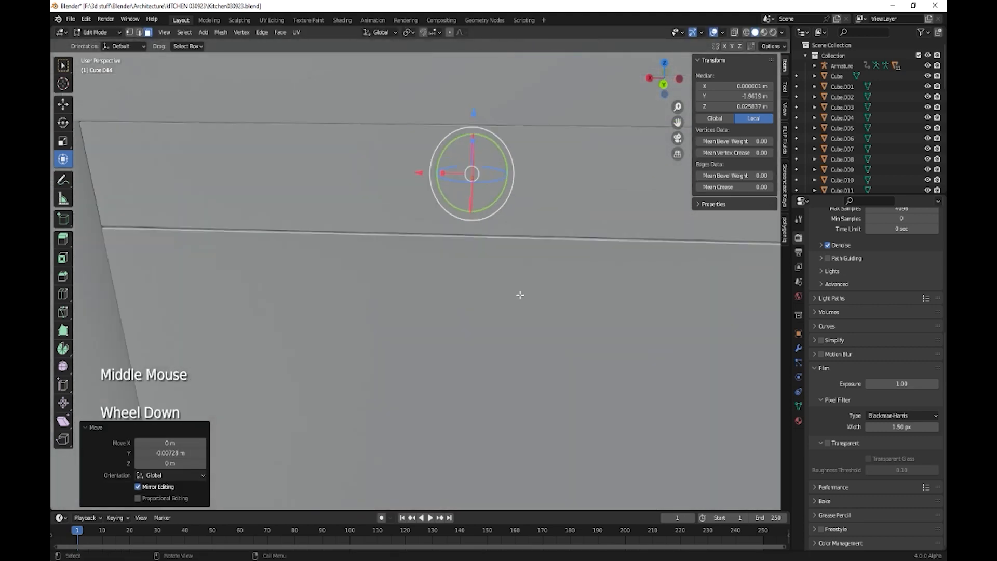
{"action": "mouse_move", "coordinate": [519, 291]}
{"action": "middle_mouse_down"}
{"action": "mouse_move", "coordinate": [511, 270]}
{"action": "mouse_move", "coordinate": [519, 279]}
{"action": "middle_mouse_up"}
{"action": "key", "text": "Tab"}
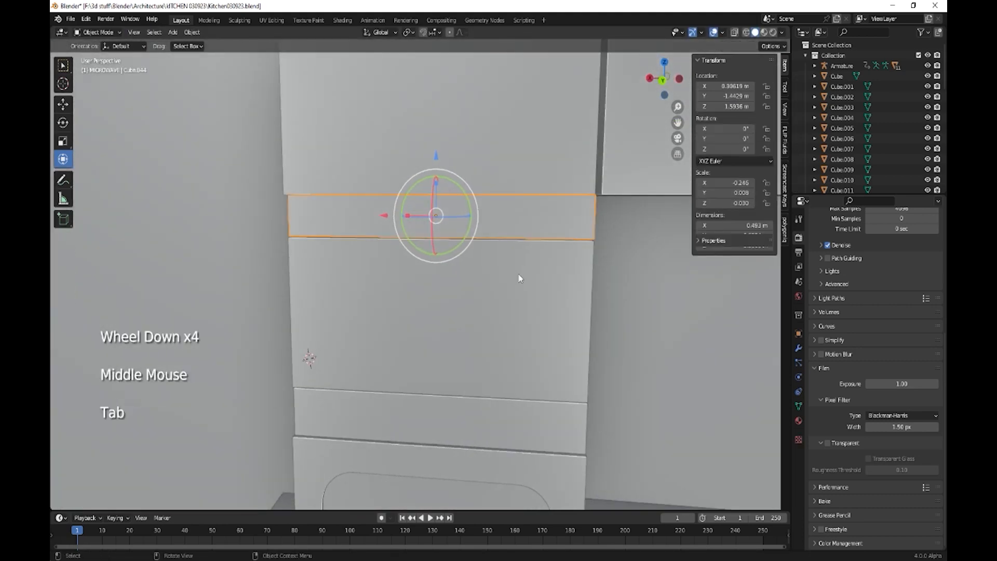
- Select the door panel between the two strips and apply its scale
{"action": "middle_click_drag", "start_coordinate": [544, 409], "coordinate": [548, 345], "text": "shift"}
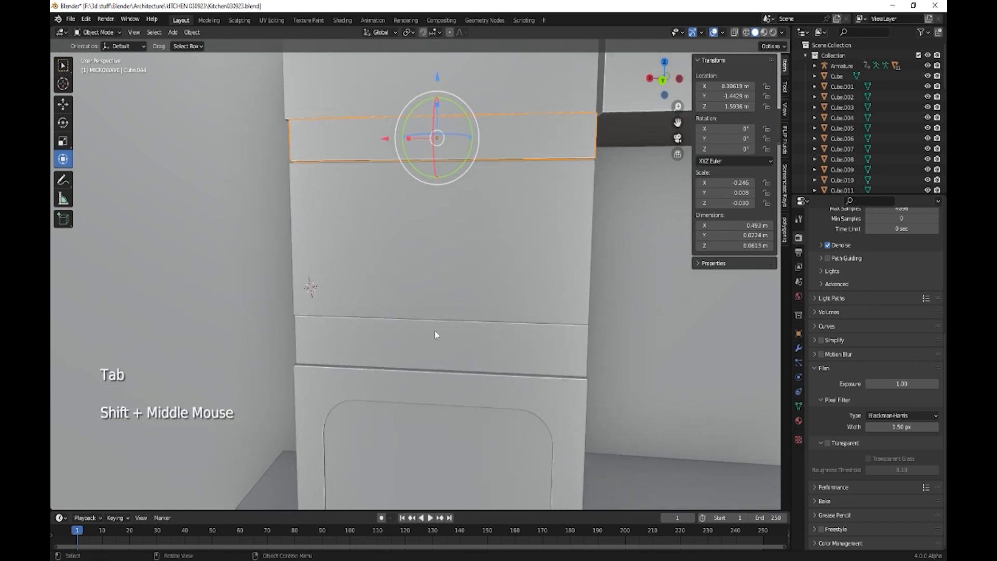
{"action": "middle_click_drag", "start_coordinate": [435, 334], "coordinate": [436, 341]}
{"action": "left_click", "coordinate": [441, 257]}
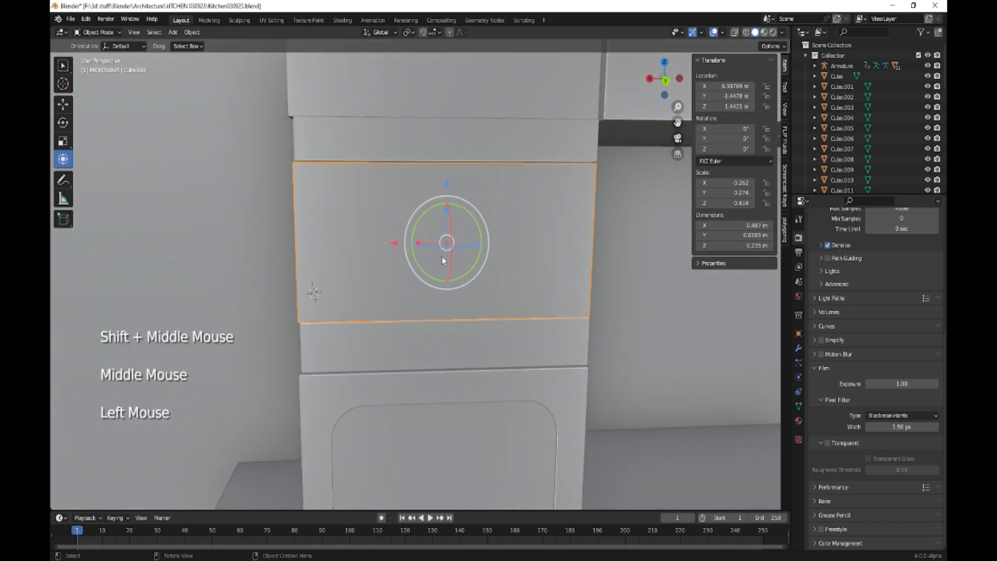
{"action": "key", "text": "ctrl+a"}
{"action": "left_click", "coordinate": [443, 258]}
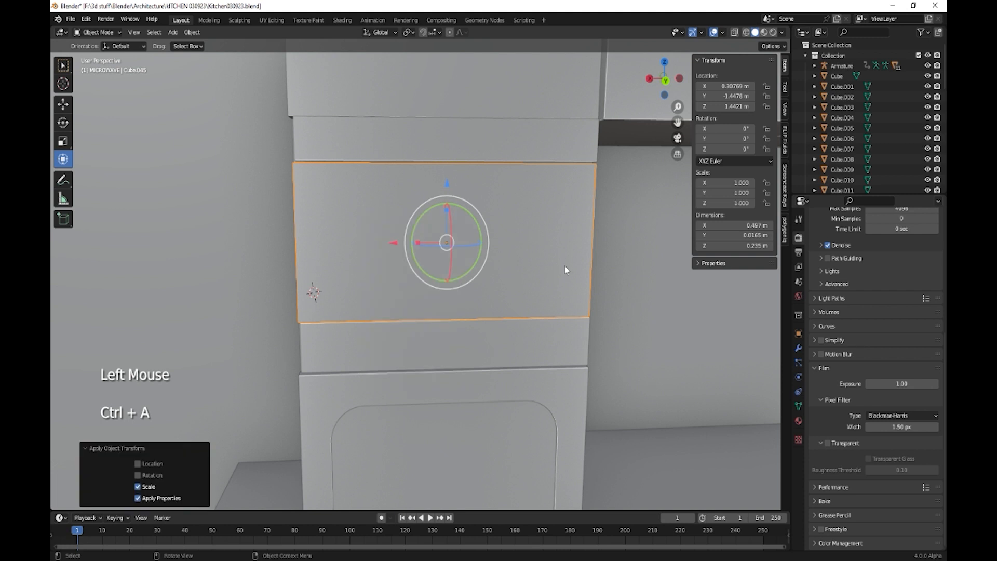
- Inset the door panel's front and back faces together with a thickness of about 0.034 m
{"action": "key", "text": "Tab"}
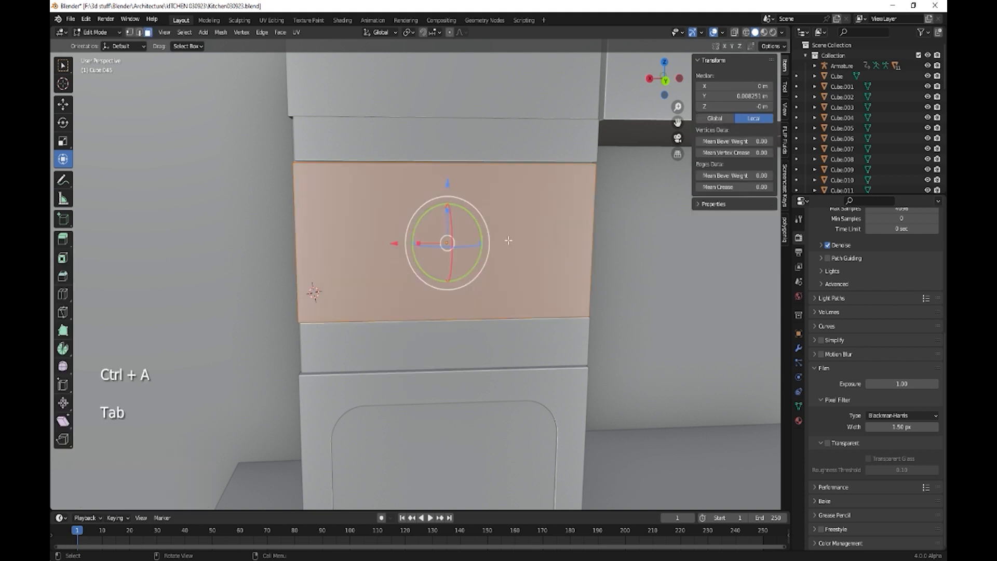
{"action": "scroll", "coordinate": [508, 241], "scroll_direction": "up", "scroll_amount": 2}
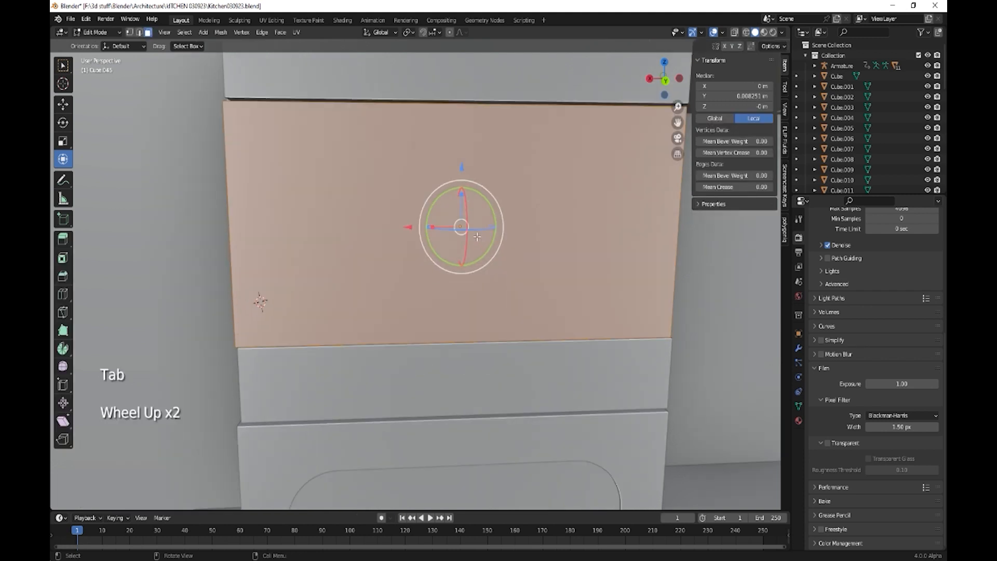
{"action": "left_click", "coordinate": [735, 34]}
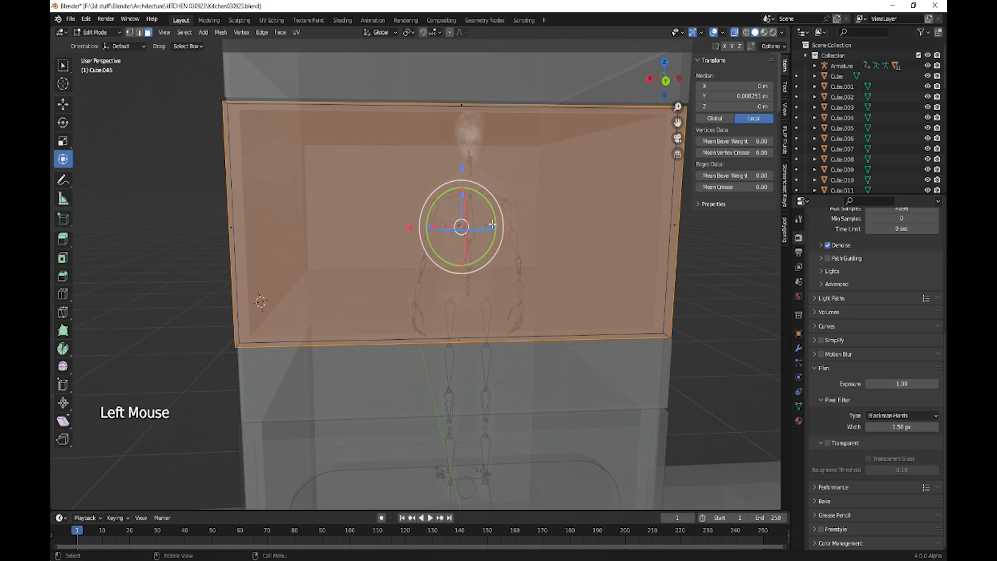
{"action": "left_click", "coordinate": [462, 226]}
{"action": "middle_click_drag", "start_coordinate": [462, 226], "coordinate": [468, 236]}
{"action": "scroll", "coordinate": [478, 229], "scroll_direction": "up", "scroll_amount": 3}
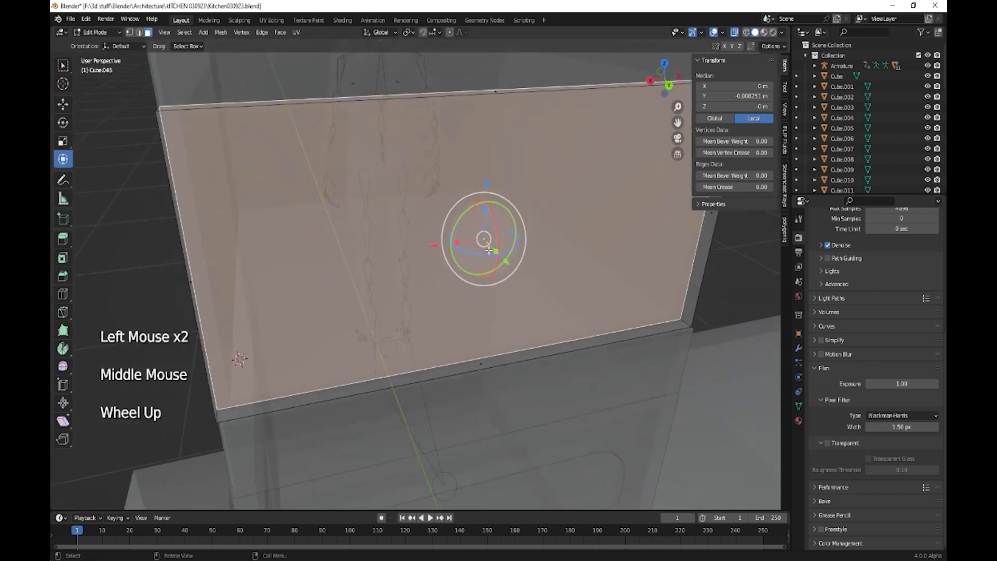
{"action": "left_click", "coordinate": [503, 215], "text": "shift"}
{"action": "left_click", "coordinate": [516, 218]}
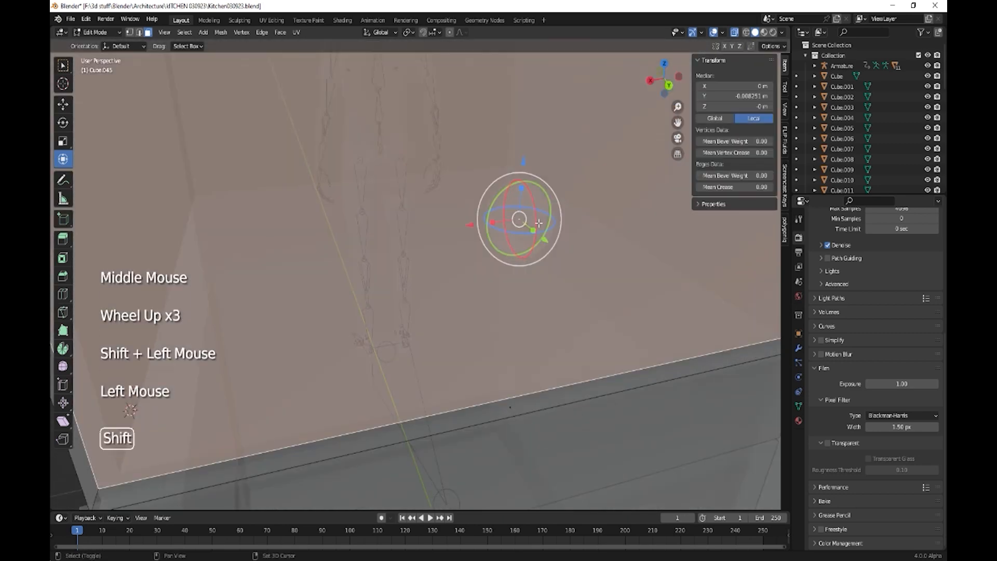
{"action": "left_click", "coordinate": [549, 244], "text": "shift"}
{"action": "scroll", "coordinate": [584, 339], "scroll_direction": "down", "scroll_amount": 2}
{"action": "mouse_move", "coordinate": [583, 339]}
{"action": "middle_mouse_down"}
{"action": "mouse_move", "coordinate": [635, 333]}
{"action": "mouse_move", "coordinate": [593, 349]}
{"action": "middle_mouse_up"}
{"action": "key", "text": "i"}
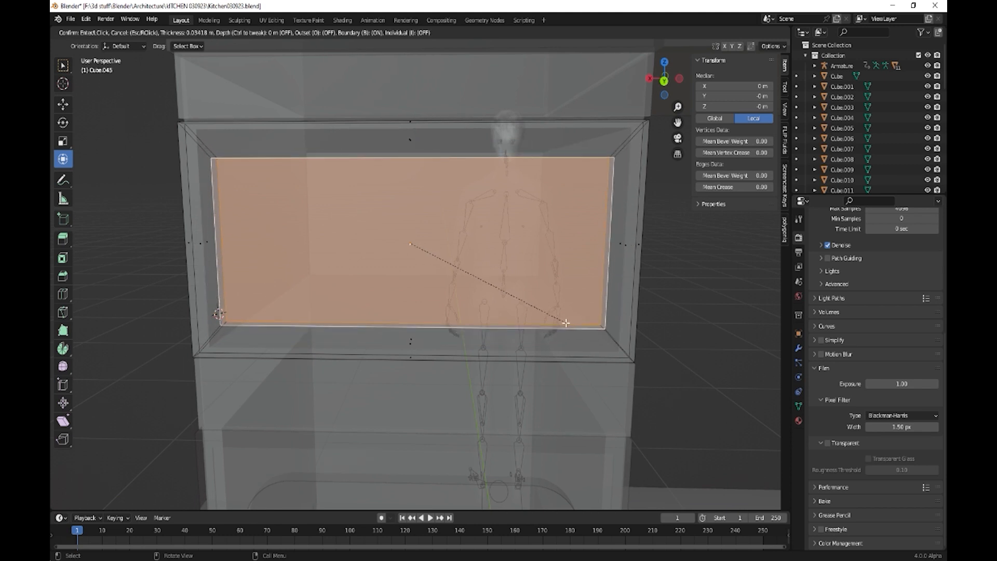
{"action": "left_click", "coordinate": [568, 323]}
- Bridge the inset front and back faces to cut a window opening through the door panel
{"action": "middle_click_drag", "start_coordinate": [599, 279], "coordinate": [589, 300], "text": "shift"}
{"action": "right_click", "coordinate": [551, 285]}
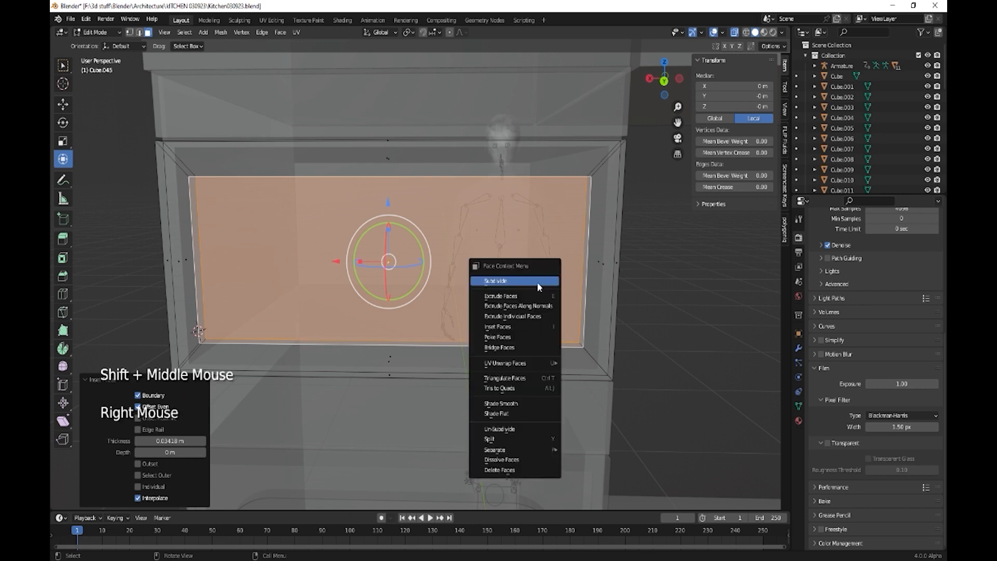
{"action": "left_click", "coordinate": [501, 348]}
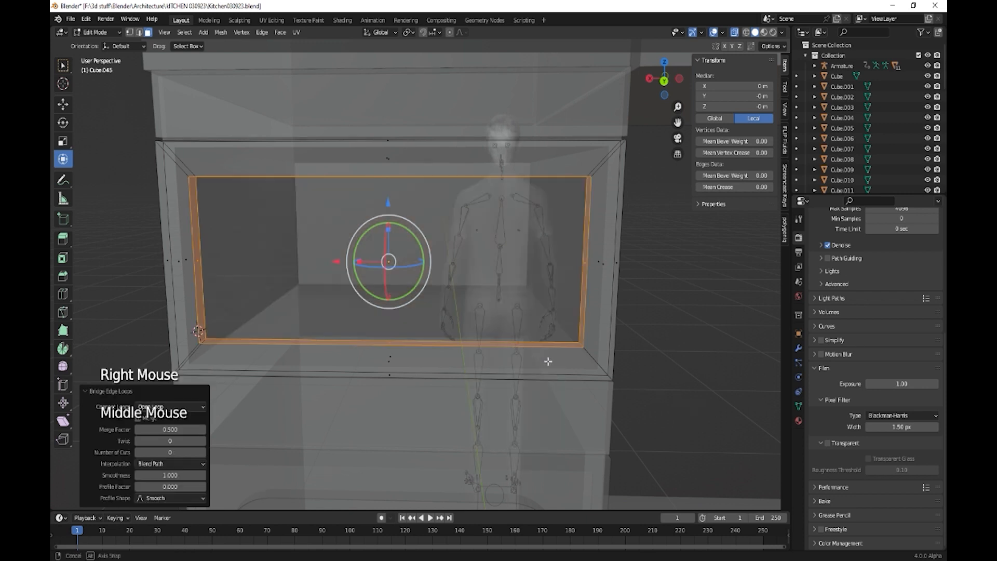
{"action": "middle_click_drag", "start_coordinate": [548, 361], "coordinate": [563, 367]}
- Bevel the four inner corner edges of the upper door's window opening with 11 segments to round the corners
{"action": "key", "text": "2"}
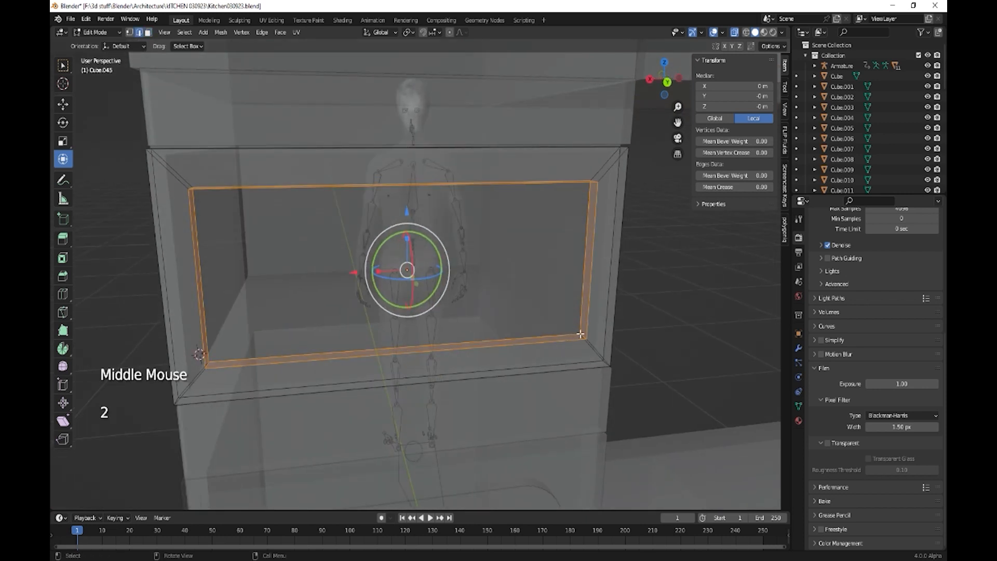
{"action": "left_click", "coordinate": [581, 334]}
{"action": "middle_click_drag", "start_coordinate": [267, 338], "coordinate": [258, 229]}
{"action": "left_click", "coordinate": [226, 314], "text": "shift"}
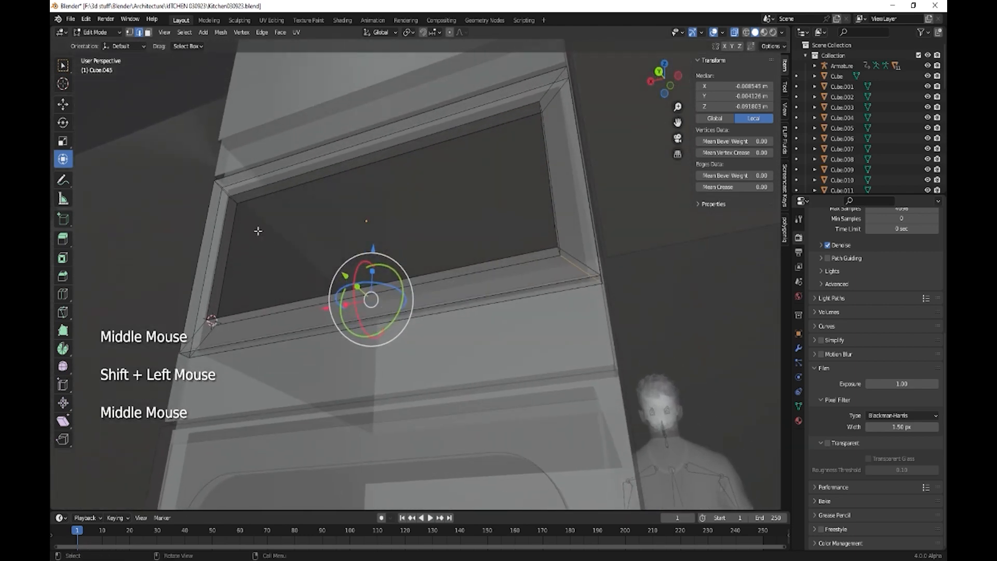
{"action": "key", "text": "shift"}
{"action": "left_click", "coordinate": [238, 233], "text": "shift"}
{"action": "left_click", "coordinate": [232, 203], "text": "shift"}
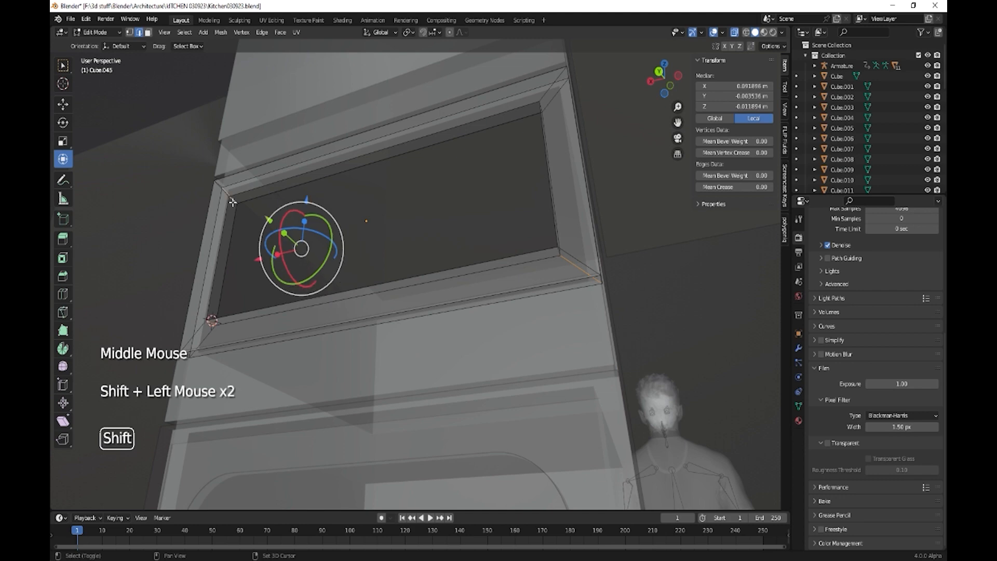
{"action": "left_click", "coordinate": [228, 193], "text": "shift"}
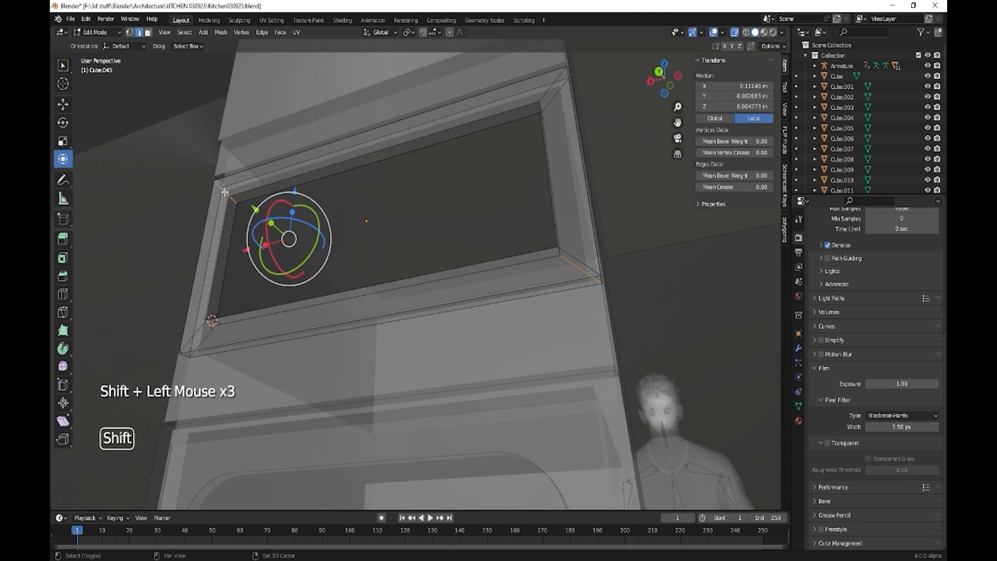
{"action": "left_click", "coordinate": [228, 193], "text": "shift"}
{"action": "left_click", "coordinate": [227, 193], "text": "shift"}
{"action": "middle_click_drag", "start_coordinate": [228, 193], "coordinate": [205, 220]}
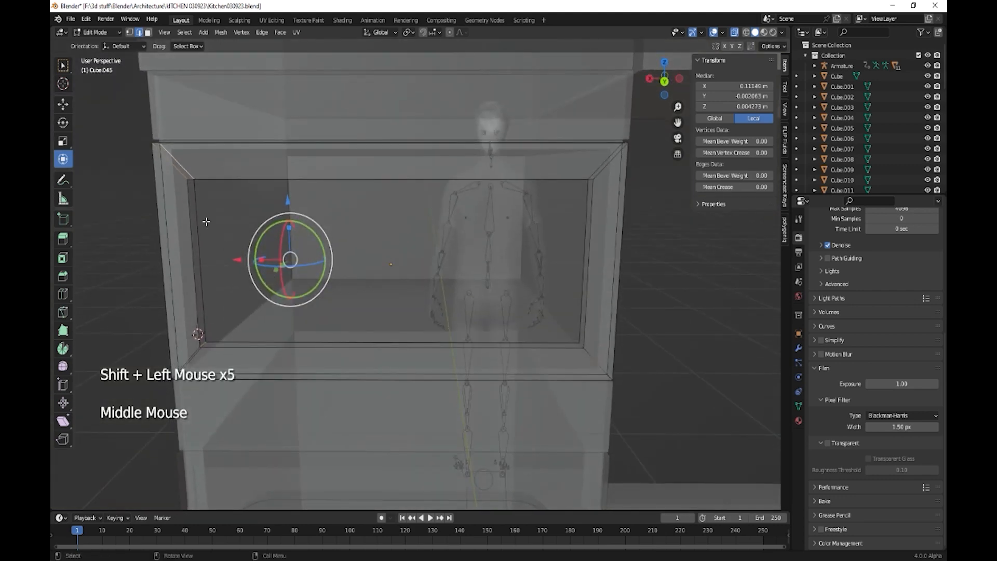
{"action": "key", "text": "shift"}
{"action": "left_click", "coordinate": [180, 176], "text": "shift"}
{"action": "left_click", "coordinate": [180, 177], "text": "shift"}
{"action": "middle_click_drag", "start_coordinate": [180, 176], "coordinate": [432, 255]}
{"action": "left_click", "coordinate": [555, 193], "text": "shift"}
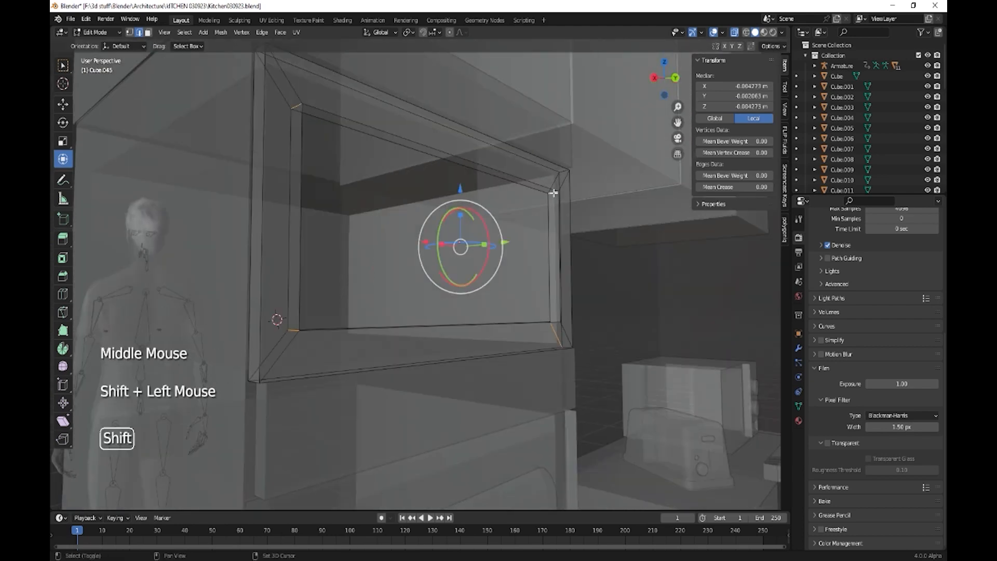
{"action": "middle_click_drag", "start_coordinate": [574, 310], "coordinate": [541, 330]}
{"action": "left_click", "coordinate": [583, 344], "text": "shift"}
{"action": "key", "text": "shift"}
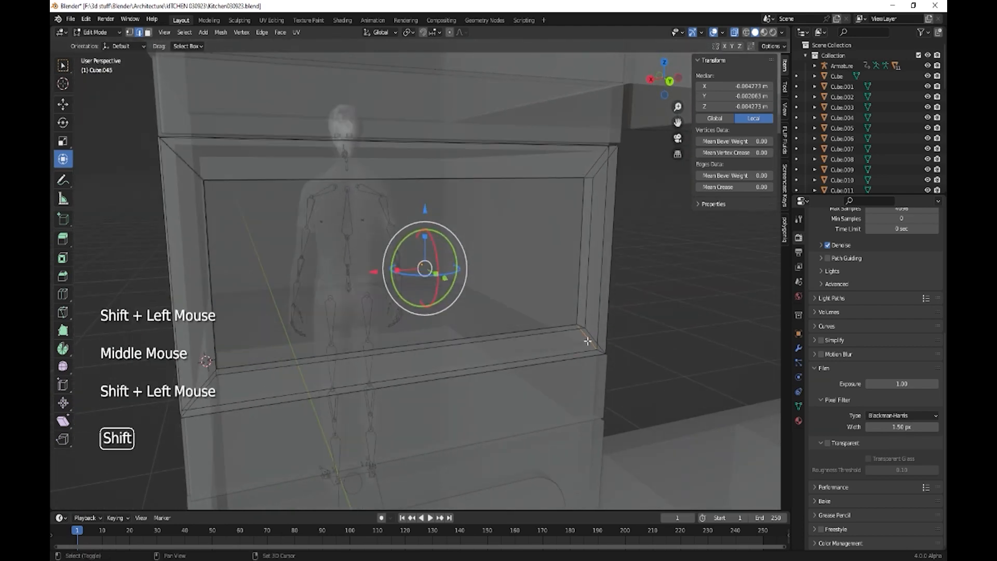
{"action": "left_click", "coordinate": [580, 322], "text": "shift"}
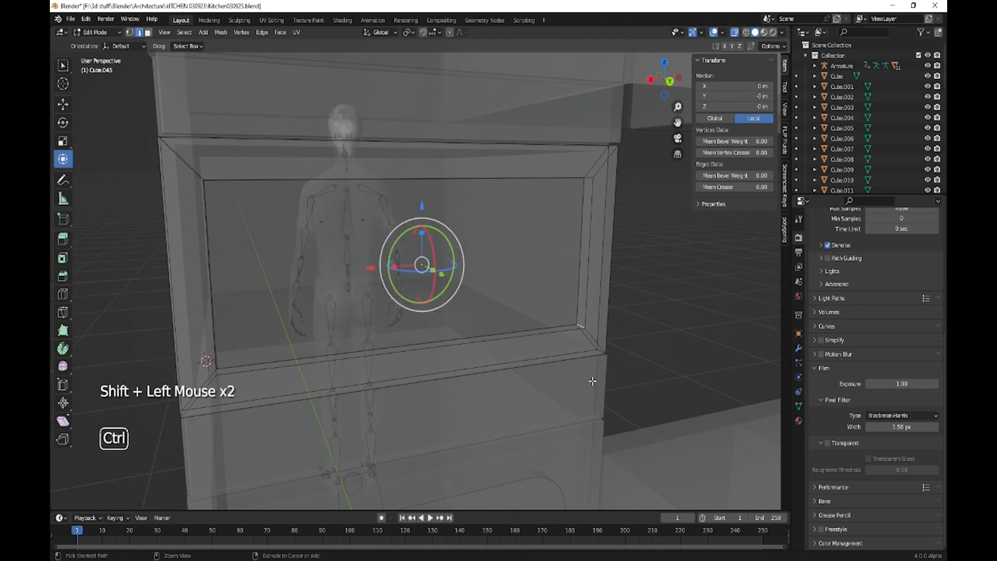
{"action": "key", "text": "ctrl+b"}
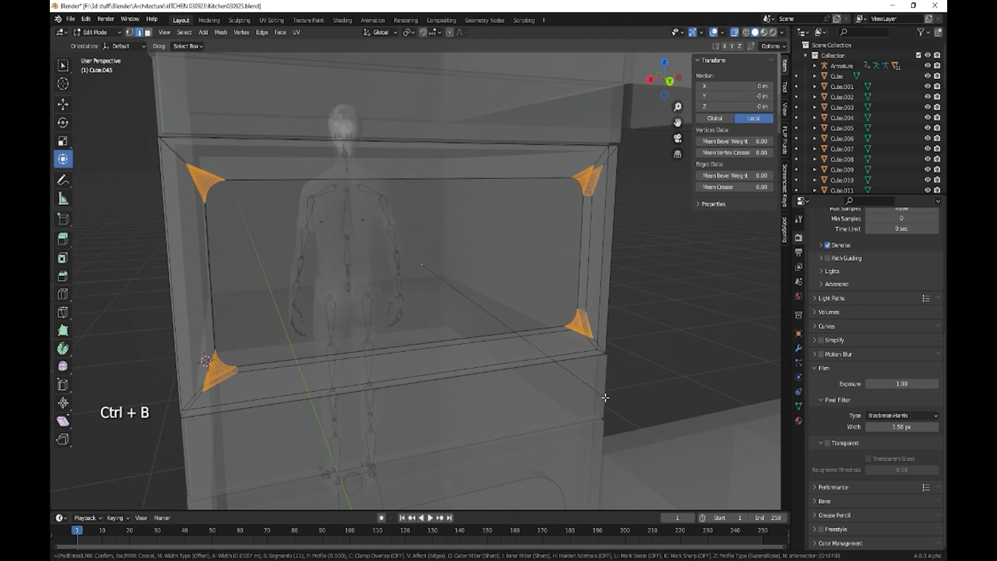
{"action": "left_click", "coordinate": [610, 400]}
{"action": "key", "text": "Tab"}
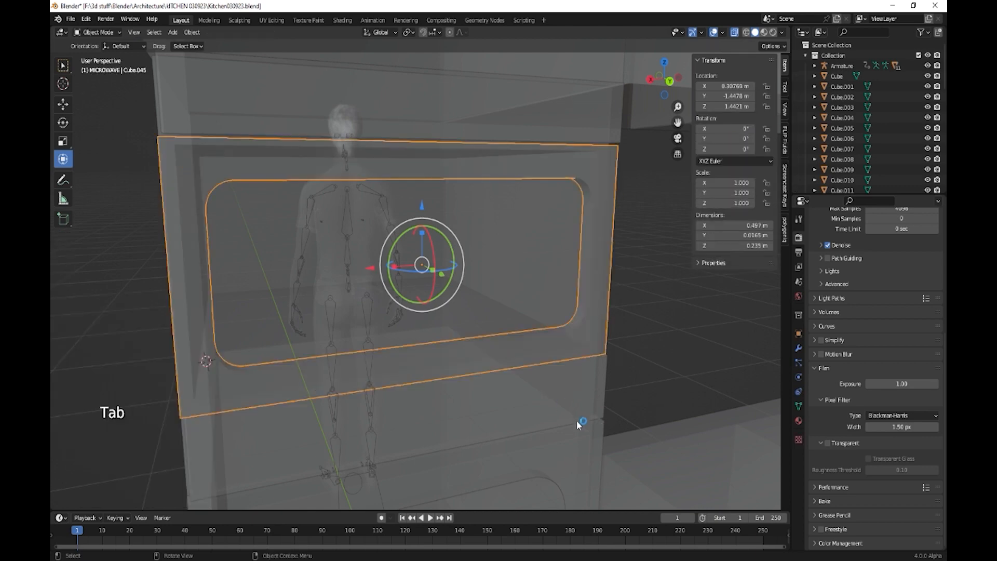
- Turn off X-ray shading to view the cabinet unit as solid
{"action": "middle_click_drag", "start_coordinate": [577, 420], "coordinate": [598, 445]}
{"action": "scroll", "coordinate": [596, 444], "scroll_direction": "down", "scroll_amount": 2}
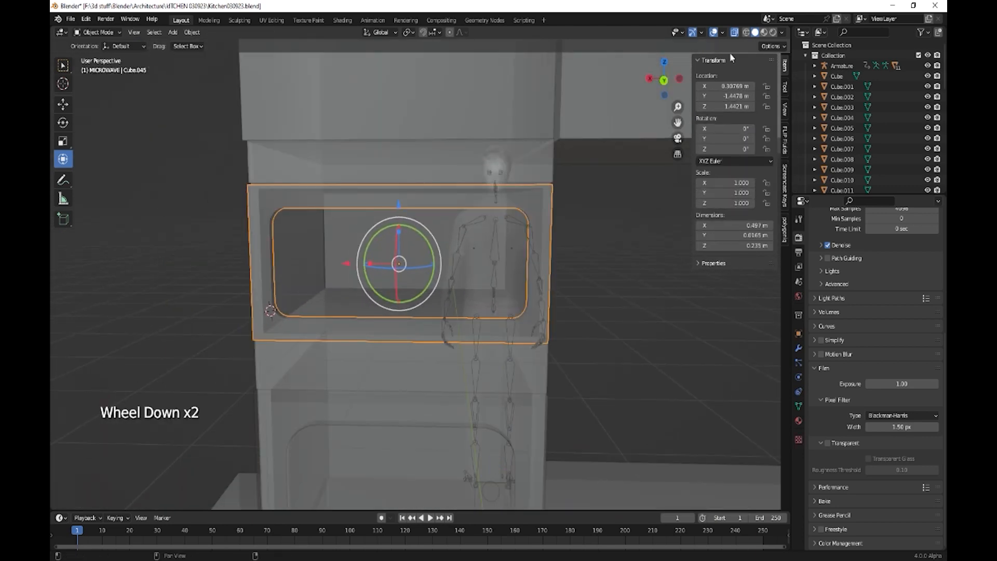
{"action": "left_click", "coordinate": [734, 33]}
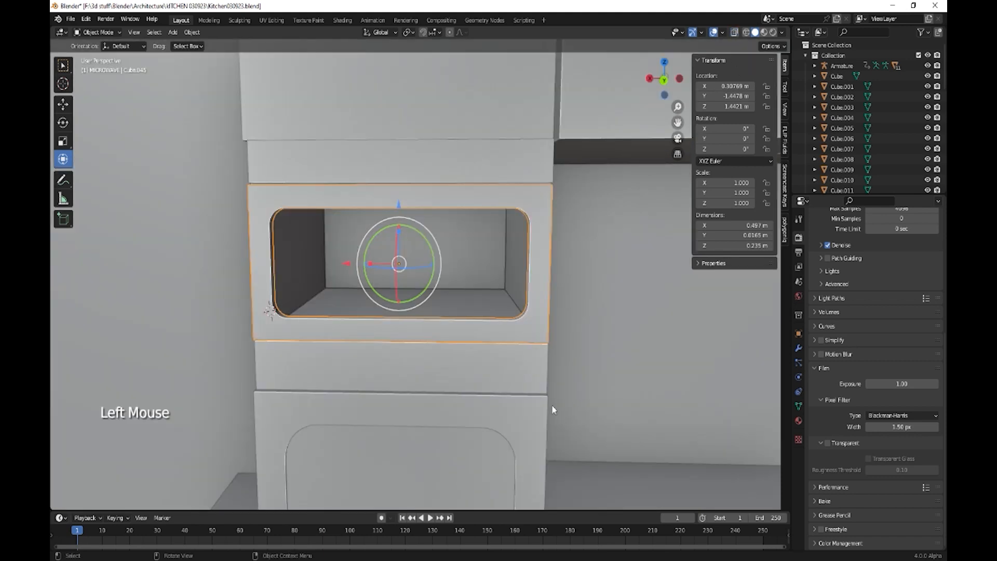
- Duplicate the lower door's window pane into the upper opening, about 0.378 m higher, and scale its height by about 0.566
{"action": "left_click", "coordinate": [460, 461]}
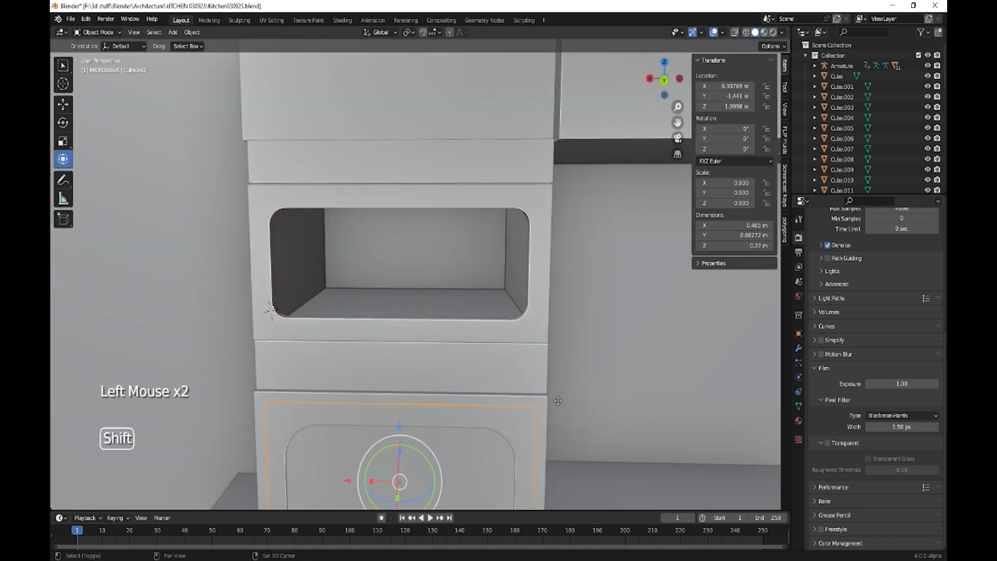
{"action": "key", "text": "shift+d"}
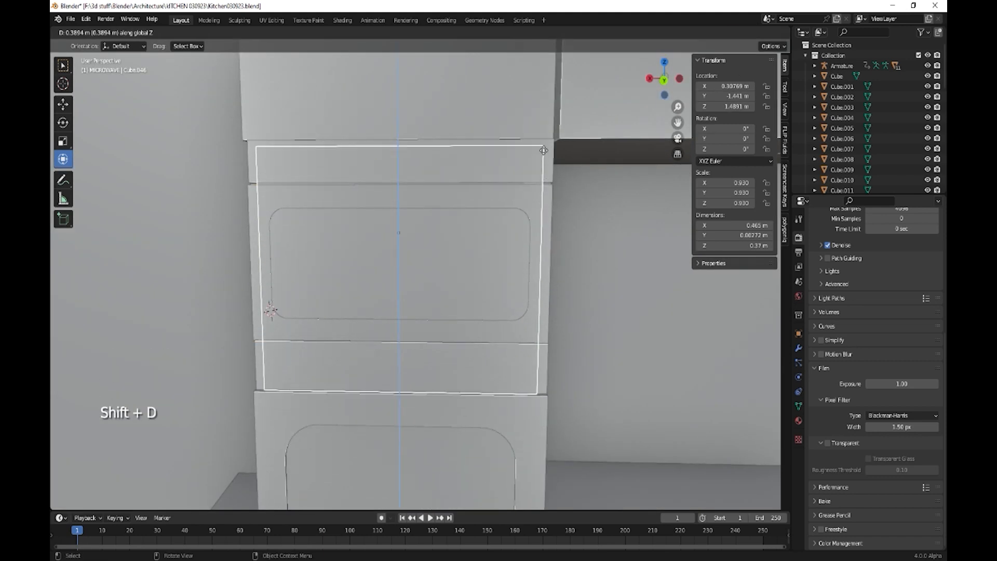
{"action": "left_click", "coordinate": [544, 150]}
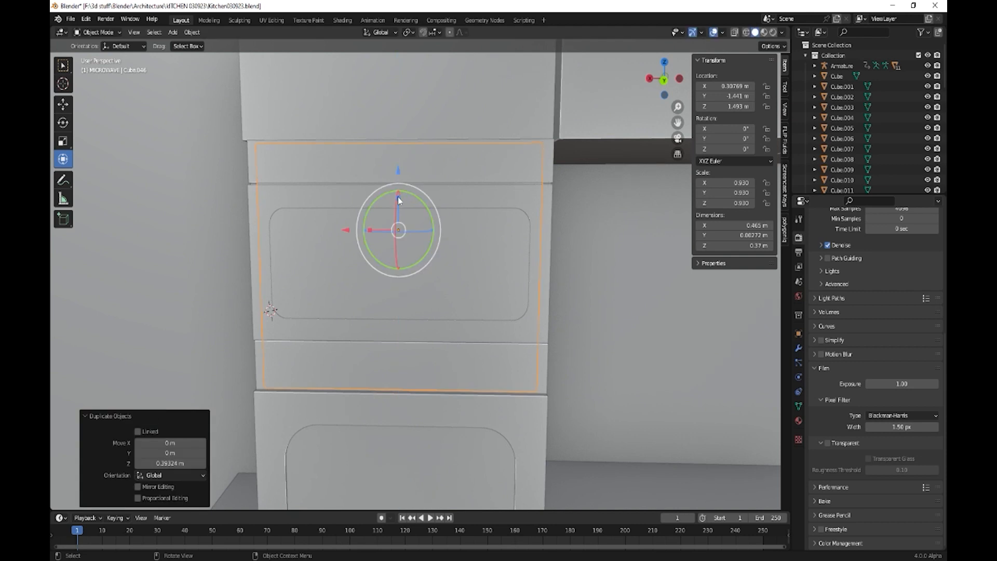
{"action": "left_click_drag", "start_coordinate": [398, 197], "coordinate": [399, 207]}
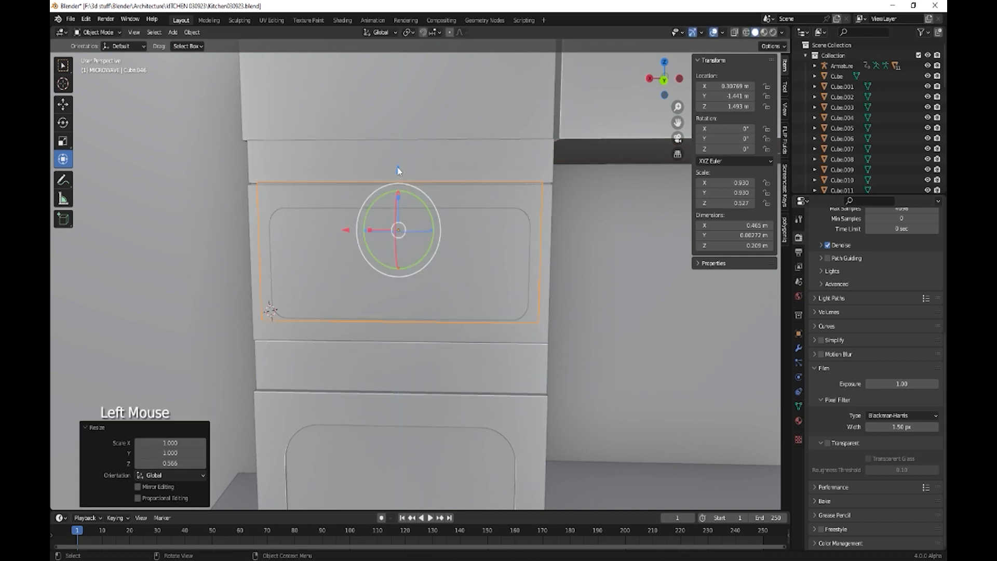
{"action": "left_click_drag", "start_coordinate": [397, 170], "coordinate": [398, 179]}
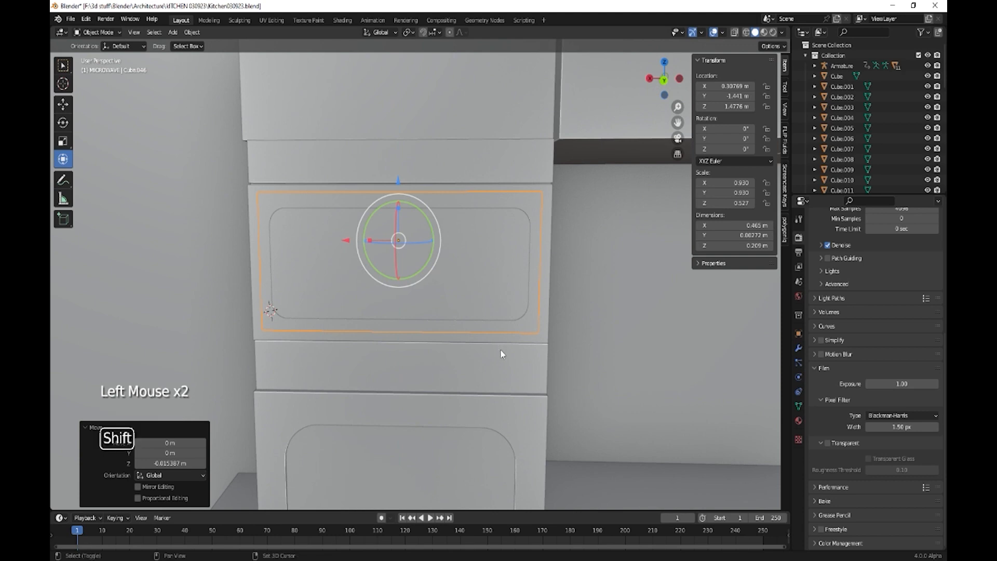
- Add a 32-vertex cylinder at the 3D cursor and scale it uniformly to about 0.037
{"action": "mouse_move", "coordinate": [501, 354]}
{"action": "middle_mouse_down", "text": "shift"}
{"action": "mouse_move", "coordinate": [492, 322]}
{"action": "mouse_move", "coordinate": [528, 322]}
{"action": "mouse_move", "coordinate": [507, 344]}
{"action": "mouse_move", "coordinate": [521, 325]}
{"action": "mouse_move", "coordinate": [509, 372]}
{"action": "middle_mouse_up", "text": "shift"}
{"action": "key", "text": "shift+a"}
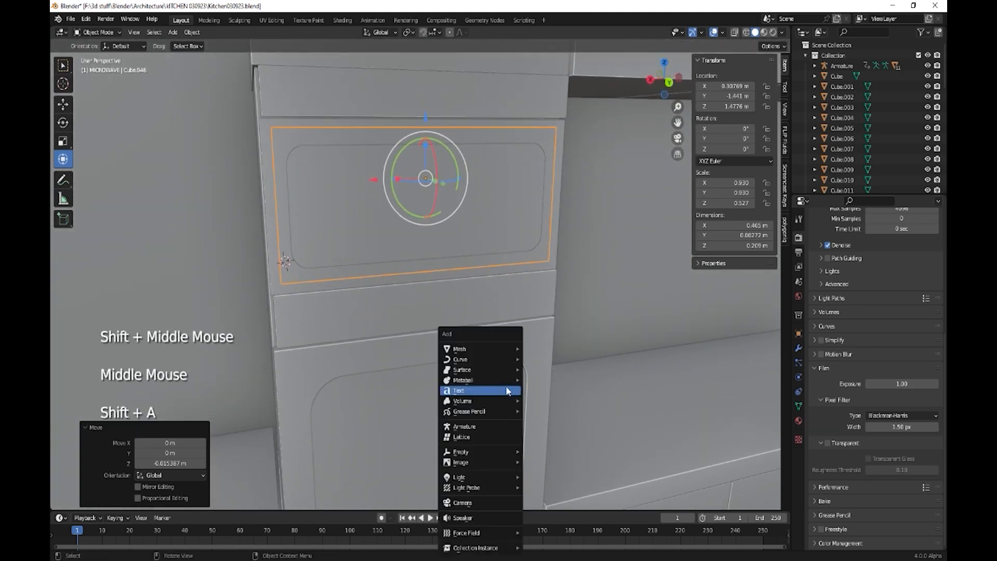
{"action": "mouse_move", "coordinate": [492, 349]}
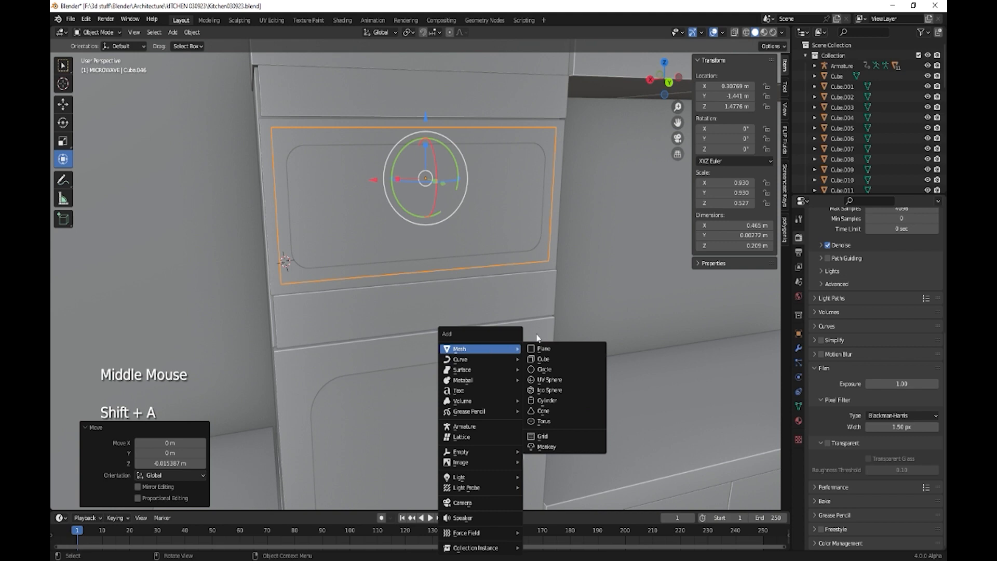
{"action": "left_click", "coordinate": [547, 401]}
{"action": "scroll", "coordinate": [500, 375], "scroll_direction": "down", "scroll_amount": 2}
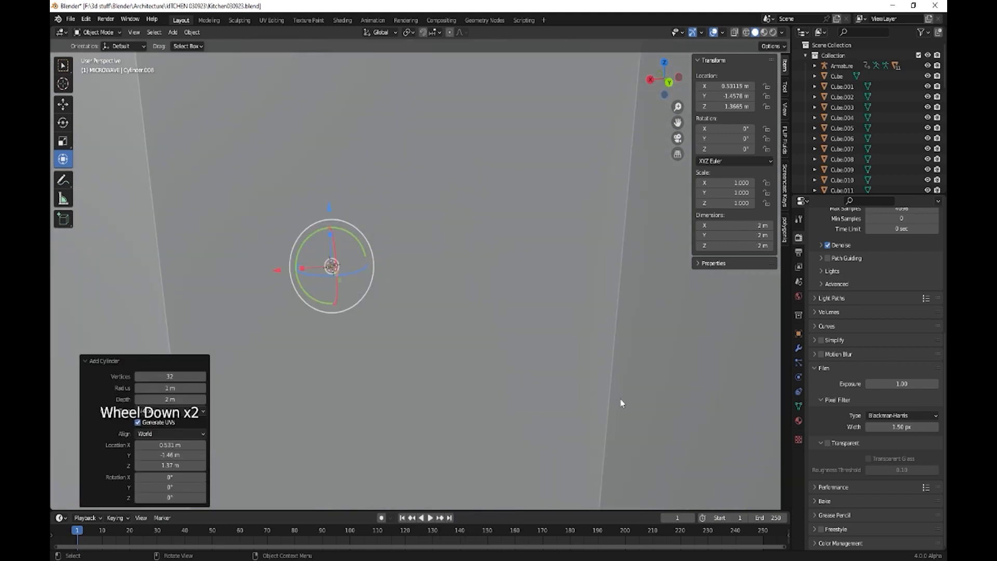
{"action": "key", "text": "s"}
{"action": "left_click", "coordinate": [332, 274]}
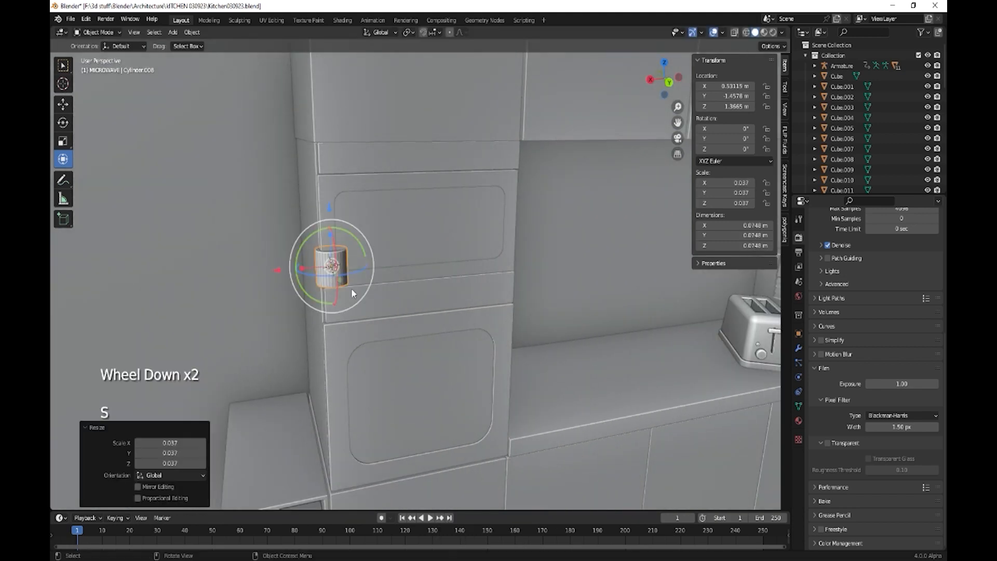
- Rotate the cylinder 90° about X and flatten it along Y by a factor of about 0.393
{"action": "type", "text": "r"}
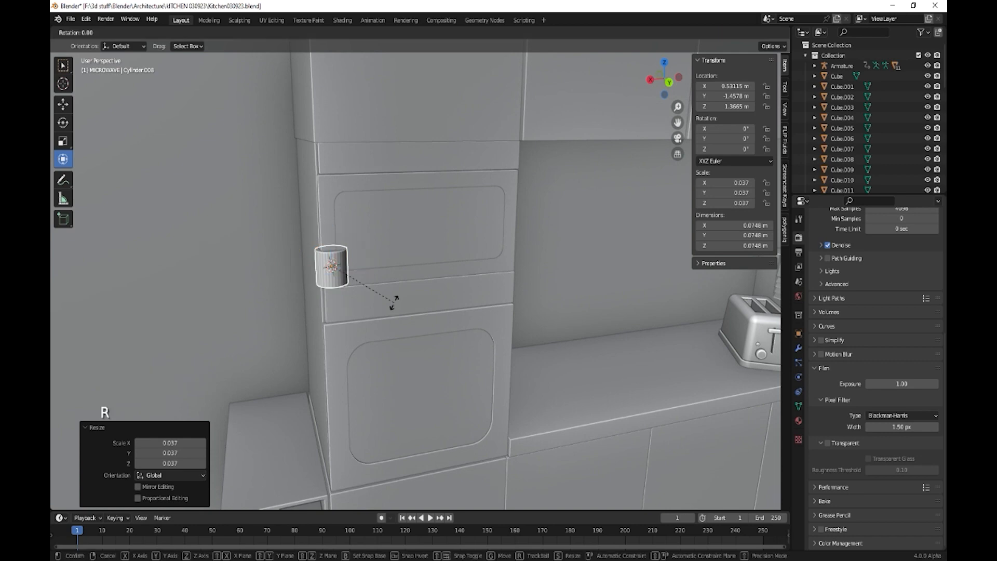
{"action": "type", "text": "x90"}
{"action": "key", "text": "Return"}
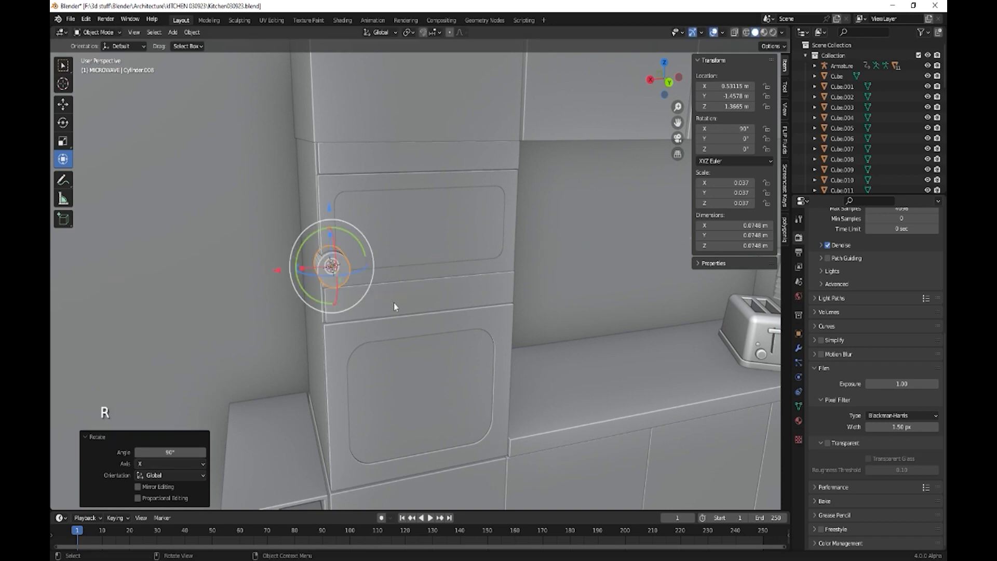
{"action": "middle_click_drag", "start_coordinate": [394, 303], "coordinate": [429, 310]}
{"action": "left_click_drag", "start_coordinate": [419, 296], "coordinate": [405, 294]}
{"action": "middle_click_drag", "start_coordinate": [404, 293], "coordinate": [343, 245]}
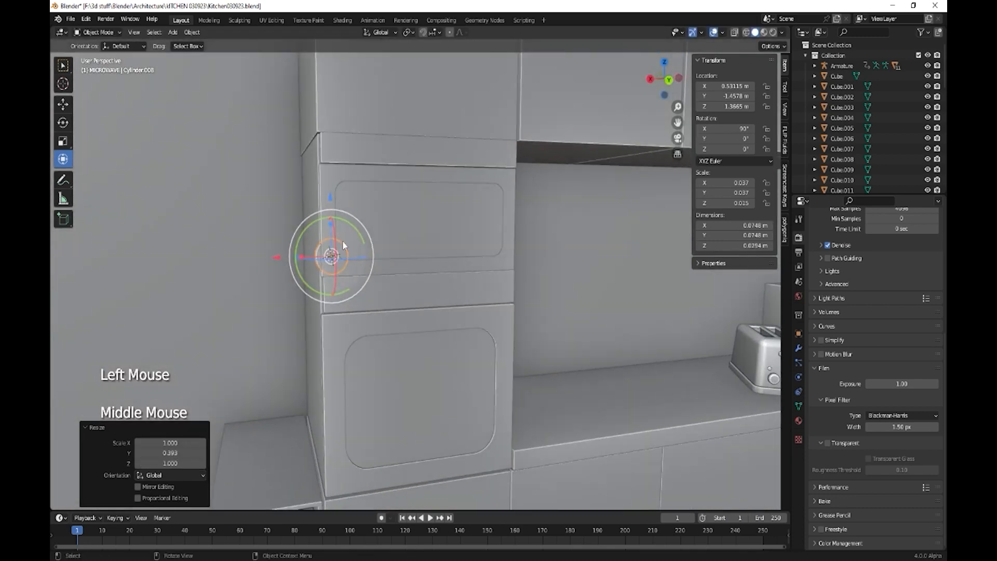
- Place the cylinder on the strip below the upper door, moving it about -0.074 m in X, 0.036 m in Y and -0.086 m in Z
{"action": "left_click_drag", "start_coordinate": [331, 222], "coordinate": [330, 262]}
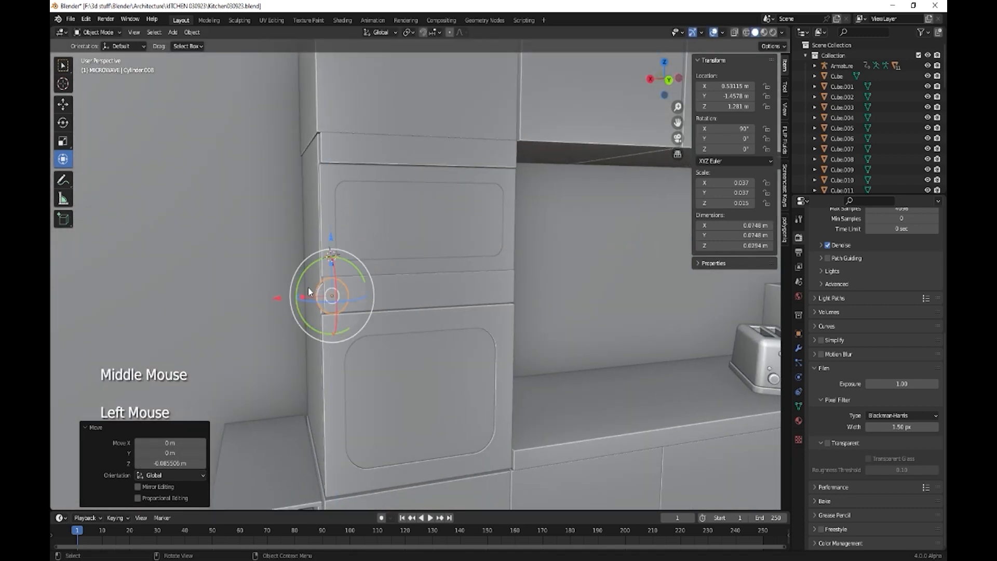
{"action": "left_click_drag", "start_coordinate": [277, 300], "coordinate": [308, 304]}
{"action": "middle_click_drag", "start_coordinate": [308, 305], "coordinate": [391, 366]}
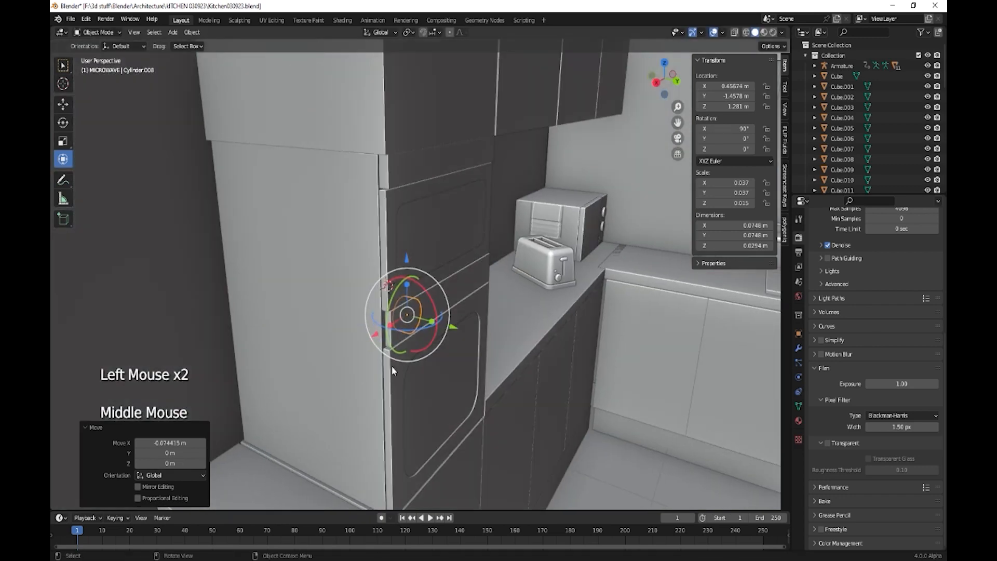
{"action": "scroll", "coordinate": [460, 339], "scroll_direction": "up", "scroll_amount": 2}
{"action": "mouse_move", "coordinate": [459, 339]}
{"action": "left_mouse_down"}
{"action": "mouse_move", "coordinate": [483, 350]}
{"action": "mouse_move", "coordinate": [472, 345]}
{"action": "left_mouse_up"}
{"action": "key", "text": "ctrl+z"}
{"action": "key", "text": "ctrl+z"}
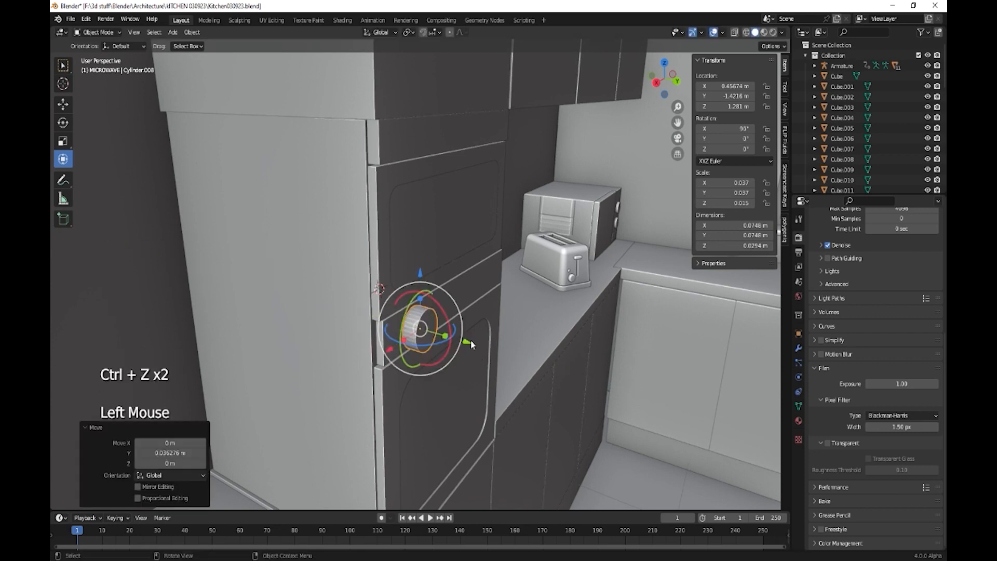
- Scale the knob by about 0.668, center it vertically on the strip and sink it about 0.009 m back along Y
{"action": "key", "text": "s"}
{"action": "left_click", "coordinate": [514, 345]}
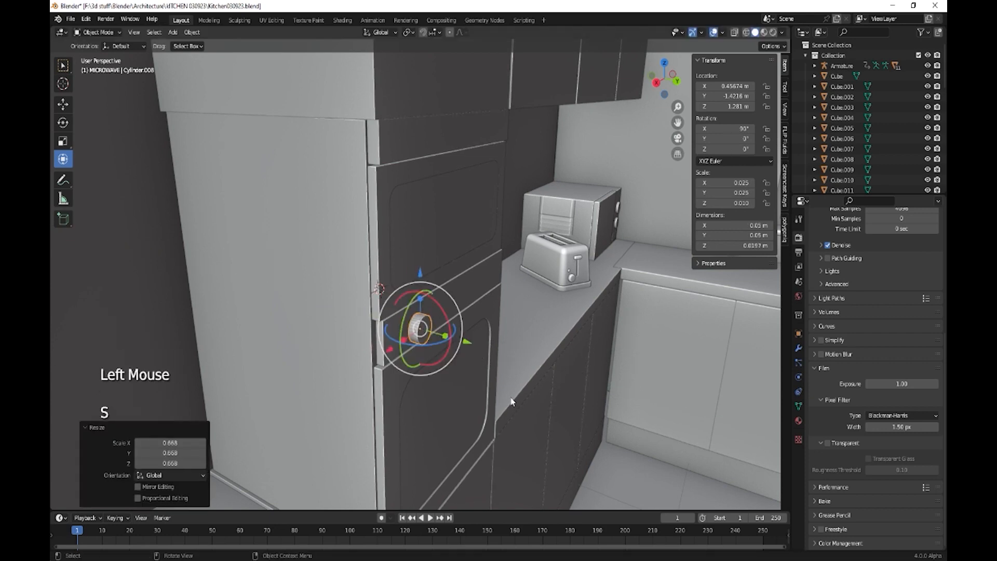
{"action": "middle_click_drag", "start_coordinate": [509, 396], "coordinate": [453, 383]}
{"action": "left_click_drag", "start_coordinate": [353, 297], "coordinate": [359, 297]}
{"action": "middle_click_drag", "start_coordinate": [359, 297], "coordinate": [401, 358]}
{"action": "left_click_drag", "start_coordinate": [389, 306], "coordinate": [394, 311]}
{"action": "middle_click_drag", "start_coordinate": [444, 356], "coordinate": [430, 374]}
- Duplicate the knob about 0.268 m along negative X to the other end of the strip
{"action": "key", "text": "shift+d"}
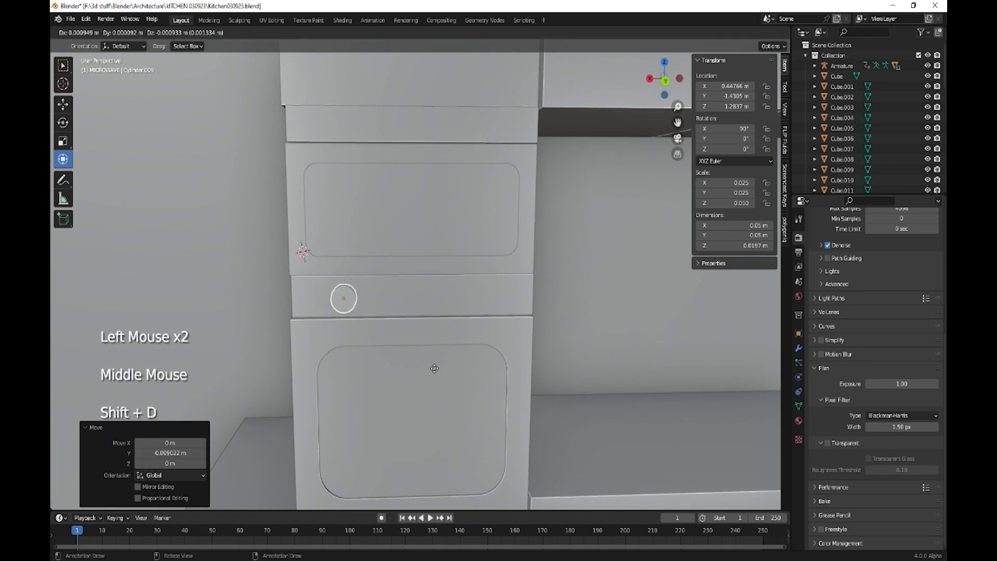
{"action": "key", "text": "x"}
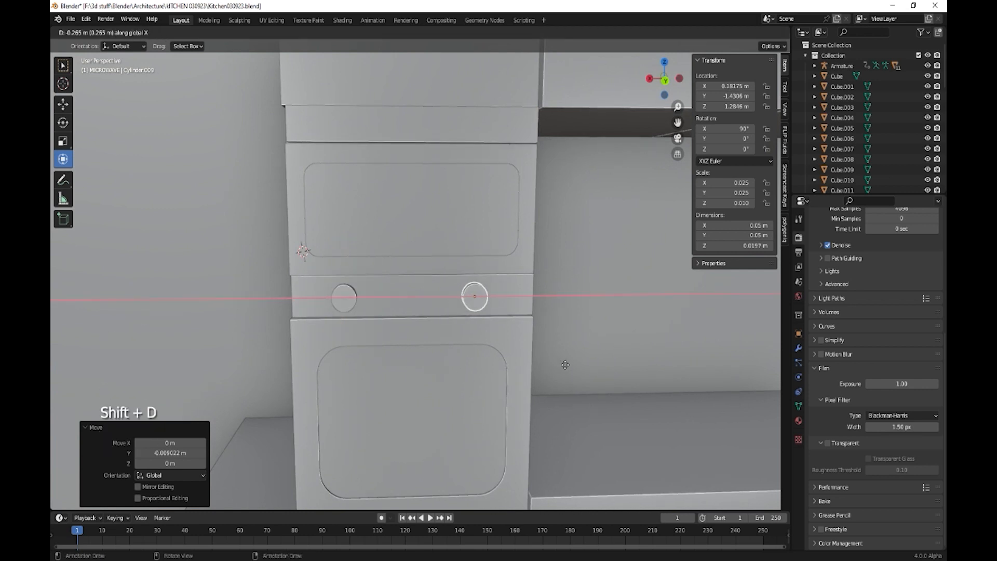
{"action": "left_click", "coordinate": [564, 365]}
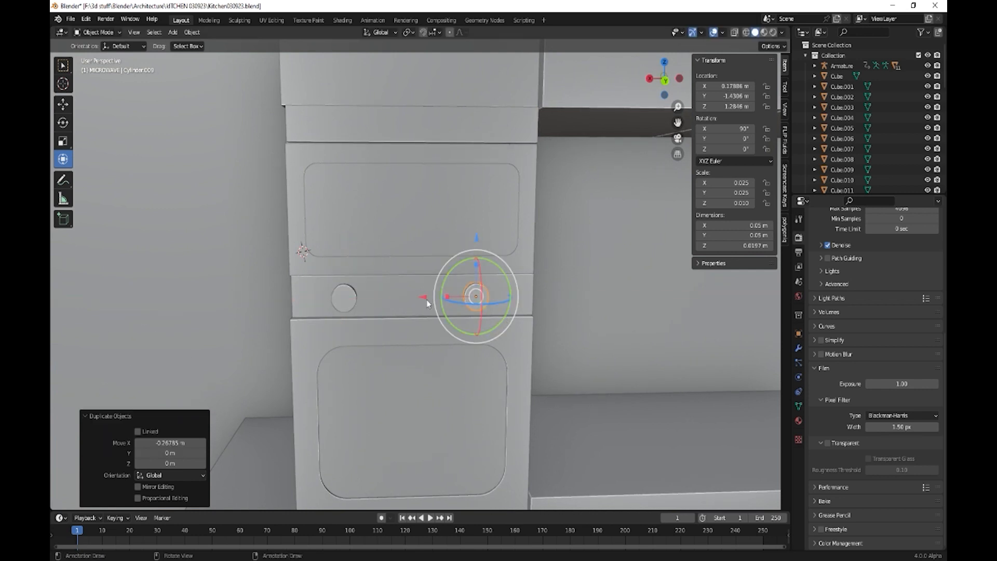
- Duplicate the first knob about 0.309 m up onto the top strip and shift the copy about -0.127 m along X
{"action": "left_click", "coordinate": [345, 300]}
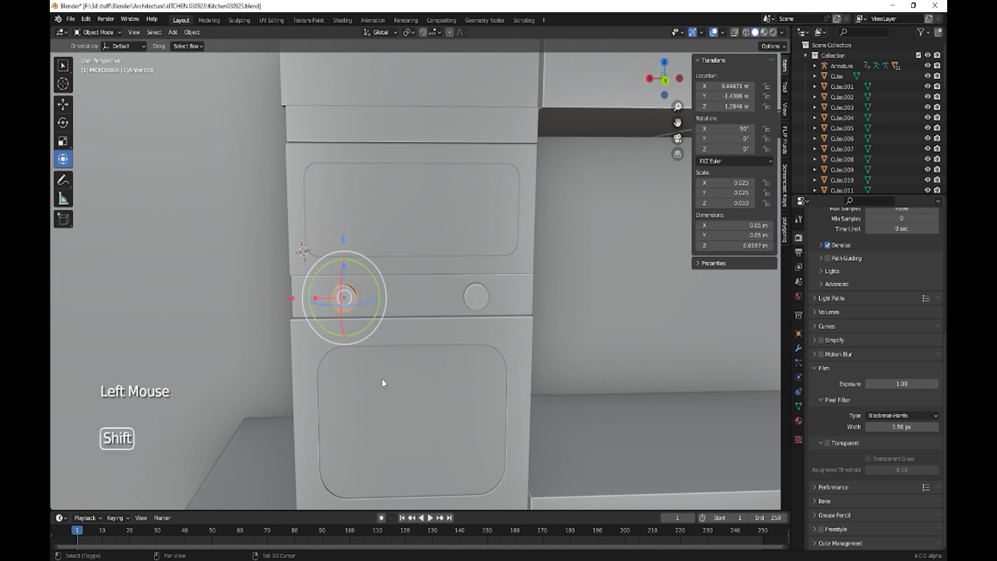
{"action": "key", "text": "shift+d"}
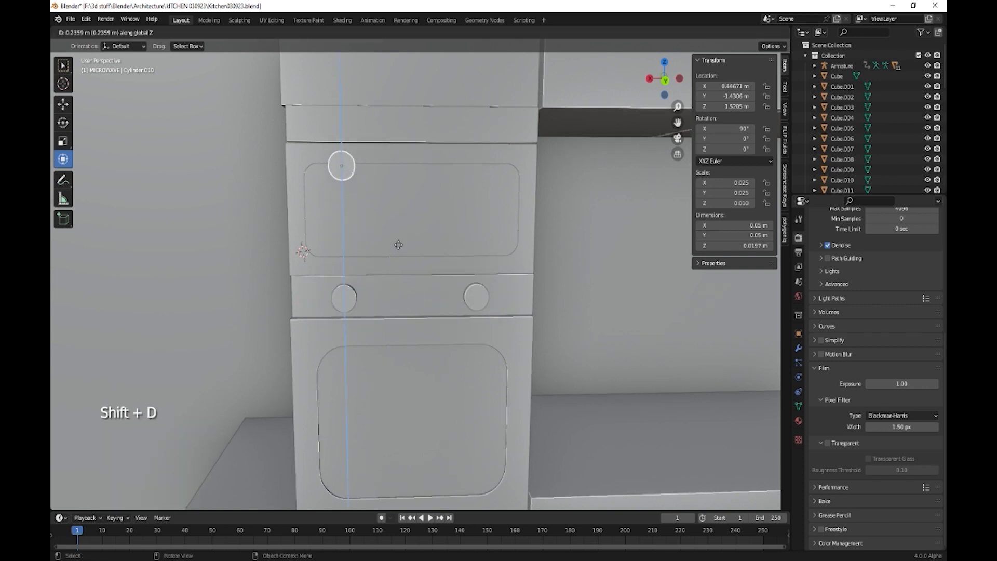
{"action": "left_click", "coordinate": [313, 130]}
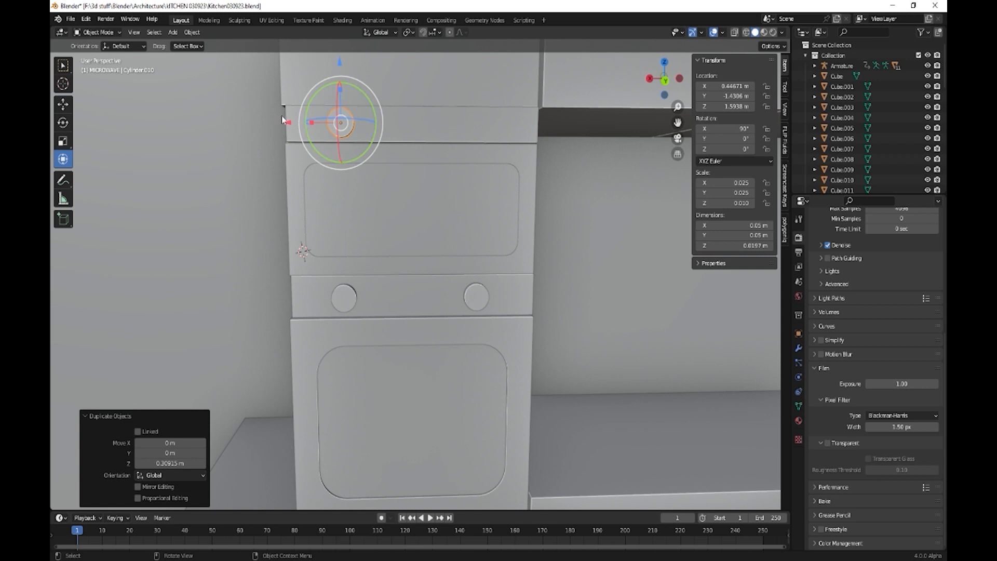
{"action": "left_click_drag", "start_coordinate": [291, 121], "coordinate": [359, 126]}
{"action": "scroll", "coordinate": [432, 438], "scroll_direction": "down", "scroll_amount": 2}
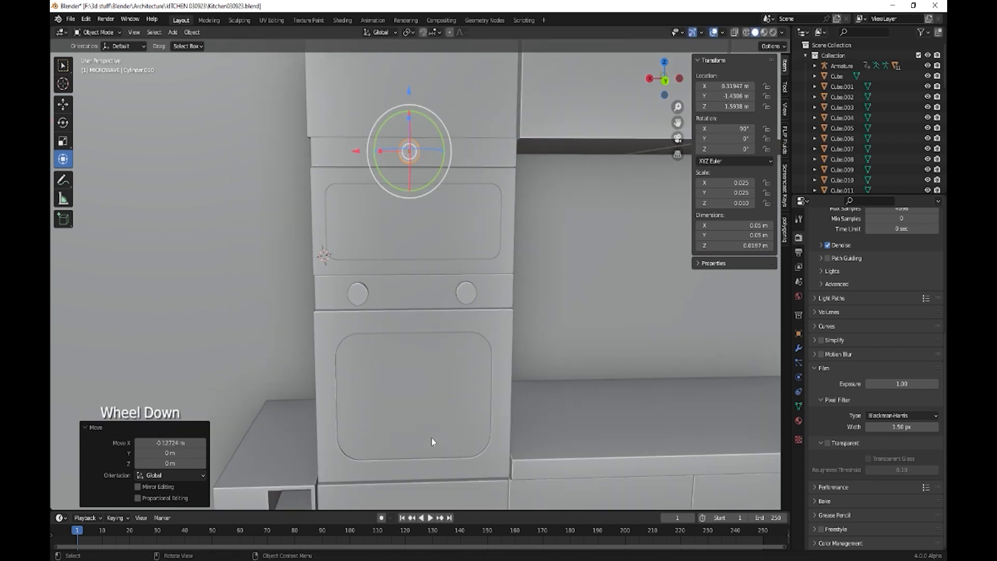
- Give the top front strip a new Principled BSDF material with a dark grey base color of value 0.233
{"action": "mouse_move", "coordinate": [432, 438]}
{"action": "middle_mouse_down", "text": "shift"}
{"action": "mouse_move", "coordinate": [423, 394]}
{"action": "mouse_move", "coordinate": [443, 442]}
{"action": "mouse_move", "coordinate": [439, 471]}
{"action": "mouse_move", "coordinate": [453, 441]}
{"action": "mouse_move", "coordinate": [427, 449]}
{"action": "middle_mouse_up", "text": "shift"}
{"action": "middle_click_drag", "start_coordinate": [507, 461], "coordinate": [519, 442]}
{"action": "middle_click_drag", "start_coordinate": [519, 441], "coordinate": [528, 371], "text": "shift"}
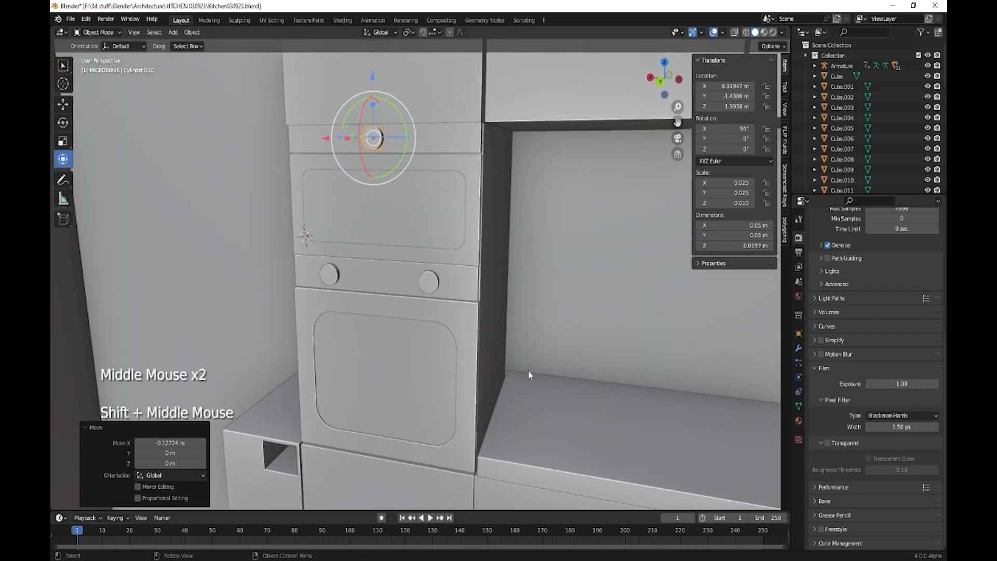
{"action": "left_click", "coordinate": [441, 136]}
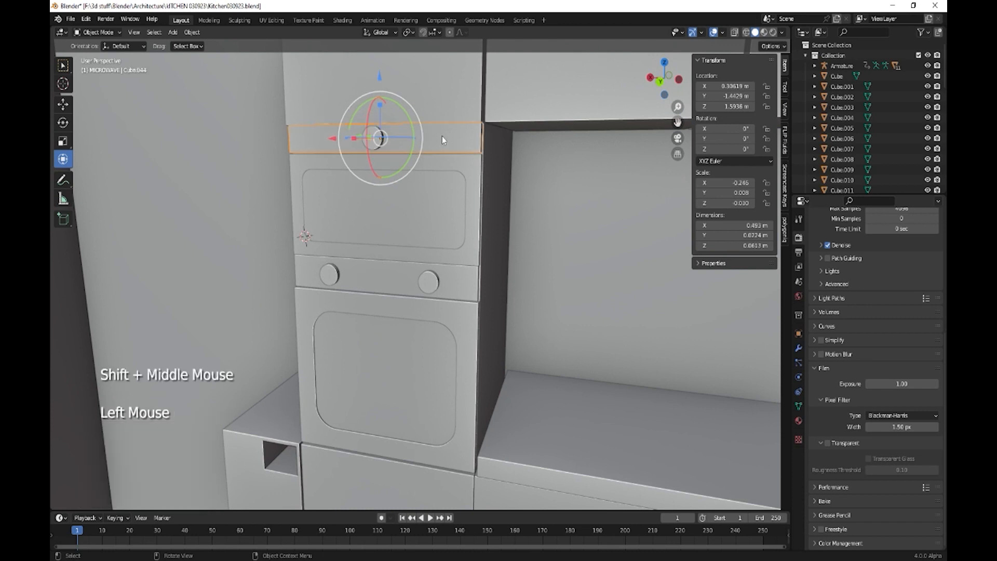
{"action": "left_click", "coordinate": [799, 420]}
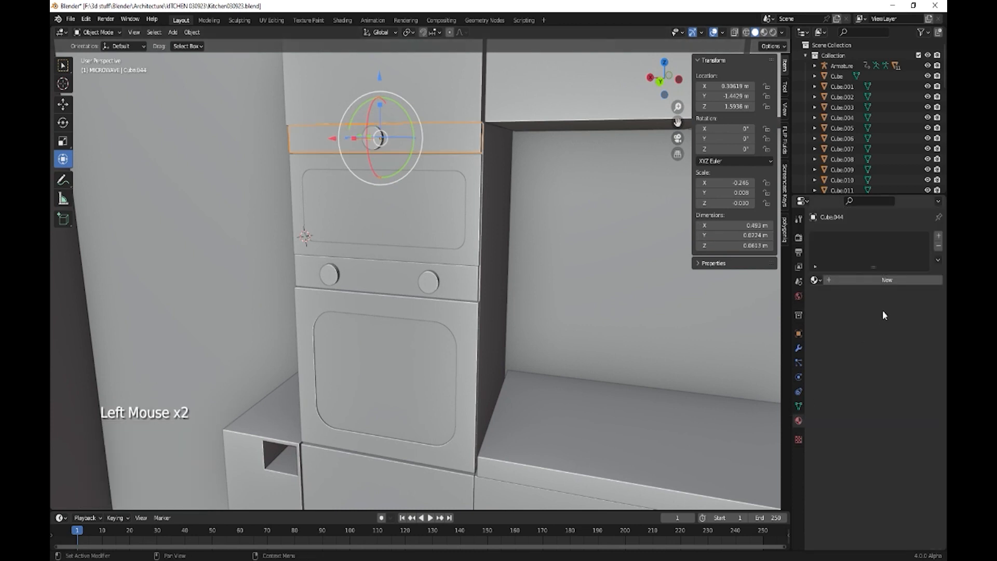
{"action": "left_click", "coordinate": [887, 280]}
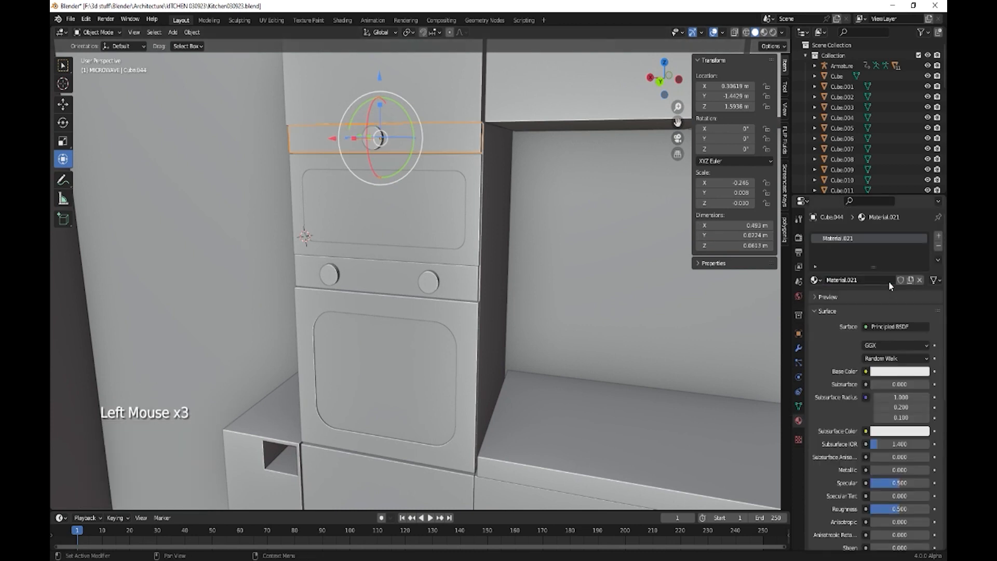
{"action": "left_click", "coordinate": [898, 373]}
{"action": "left_click_drag", "start_coordinate": [922, 248], "coordinate": [922, 281]}
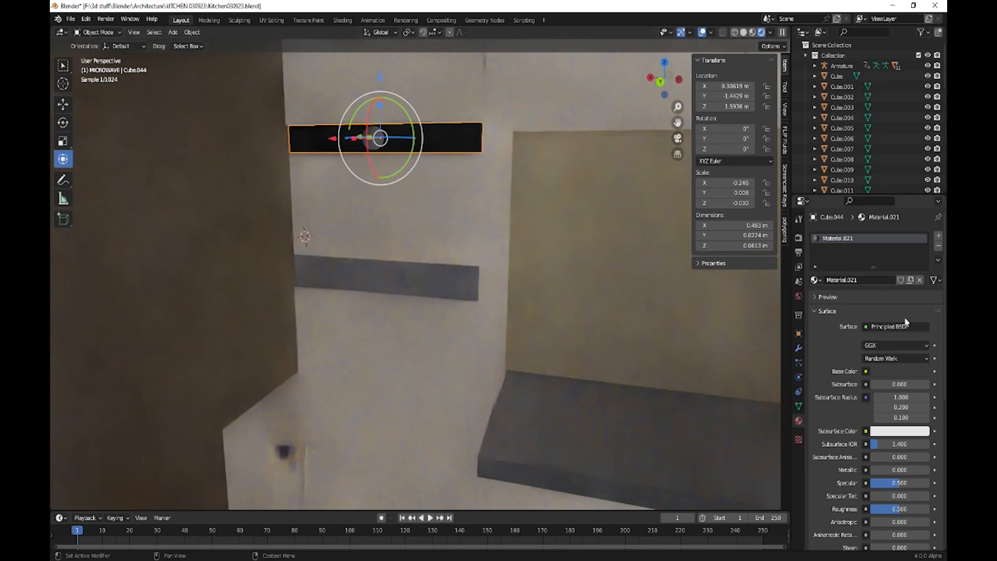
{"action": "left_click", "coordinate": [896, 371]}
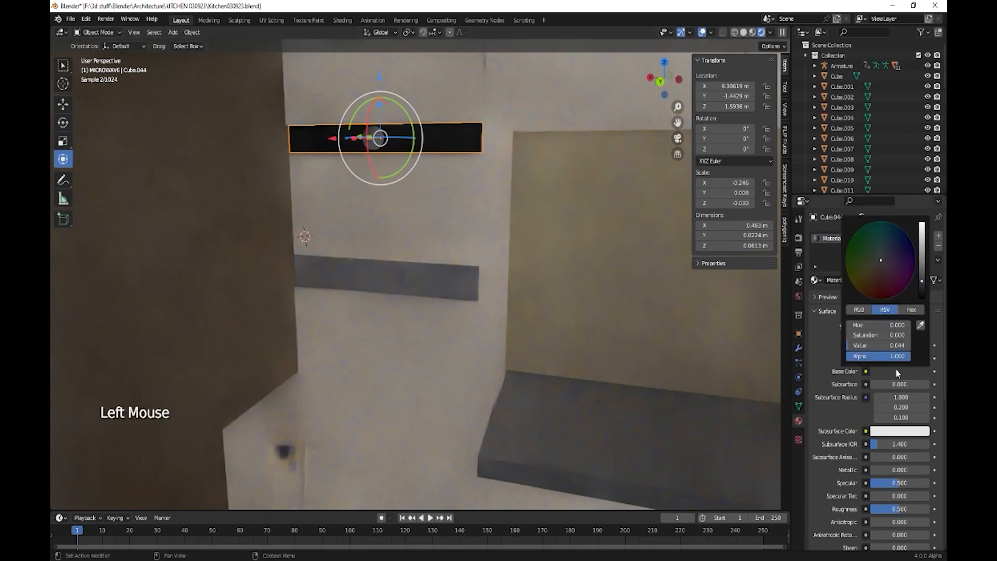
{"action": "left_click_drag", "start_coordinate": [923, 275], "coordinate": [923, 261]}
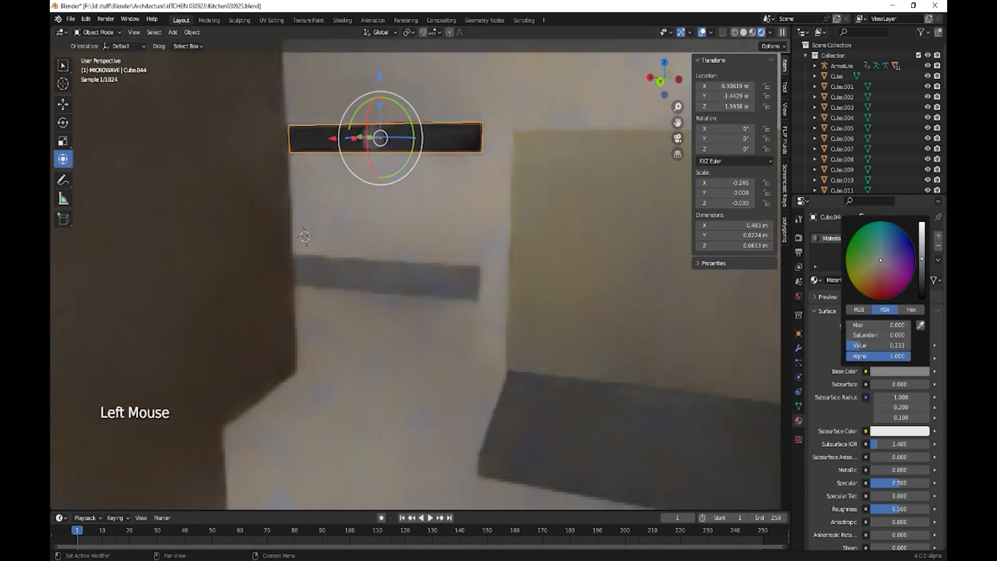
- Apply the top strip's material to the lower knob strip, the upper door frame and the lower door frame
{"action": "left_click_drag", "start_coordinate": [814, 280], "coordinate": [459, 285]}
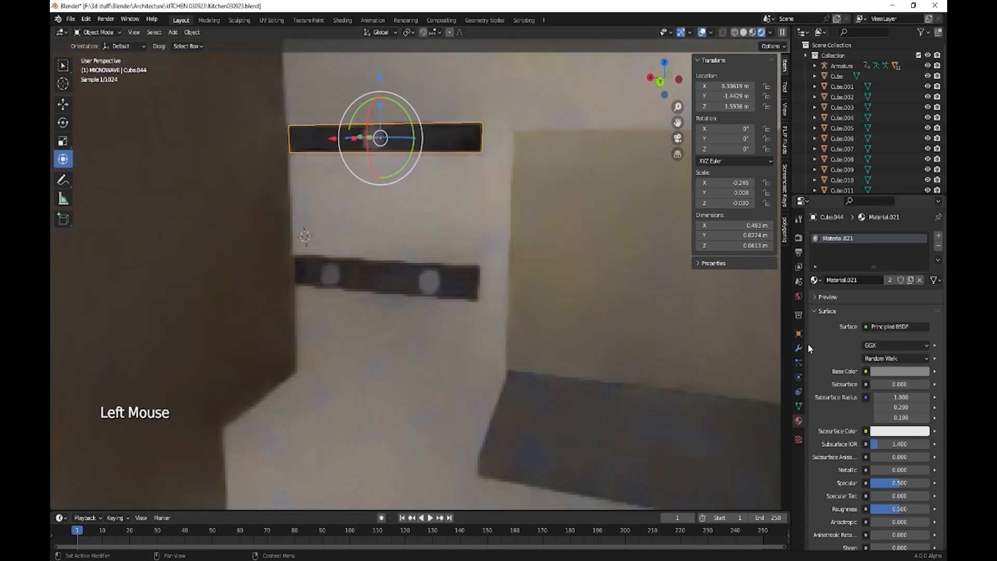
{"action": "left_click_drag", "start_coordinate": [815, 280], "coordinate": [473, 244]}
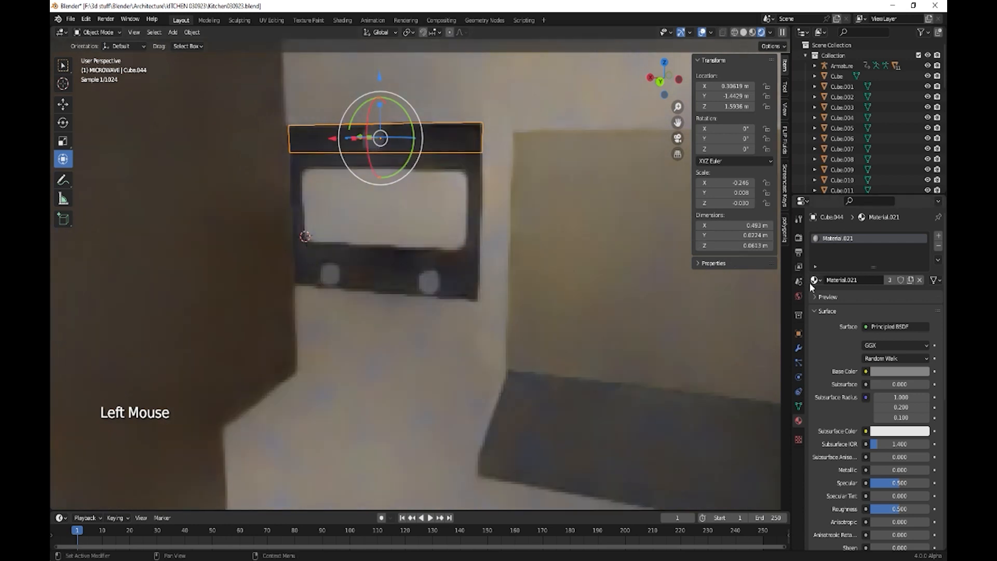
{"action": "left_click_drag", "start_coordinate": [809, 282], "coordinate": [460, 322]}
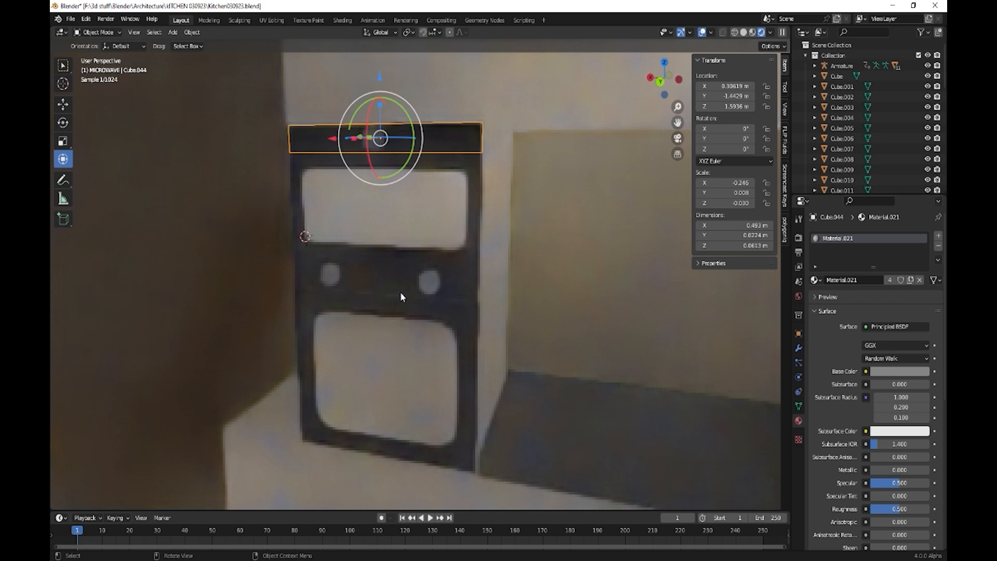
- Make the upper door window's material a single-user copy and set its surface to Mix Shader
{"action": "middle_click_drag", "start_coordinate": [404, 297], "coordinate": [428, 253]}
{"action": "left_click", "coordinate": [411, 215]}
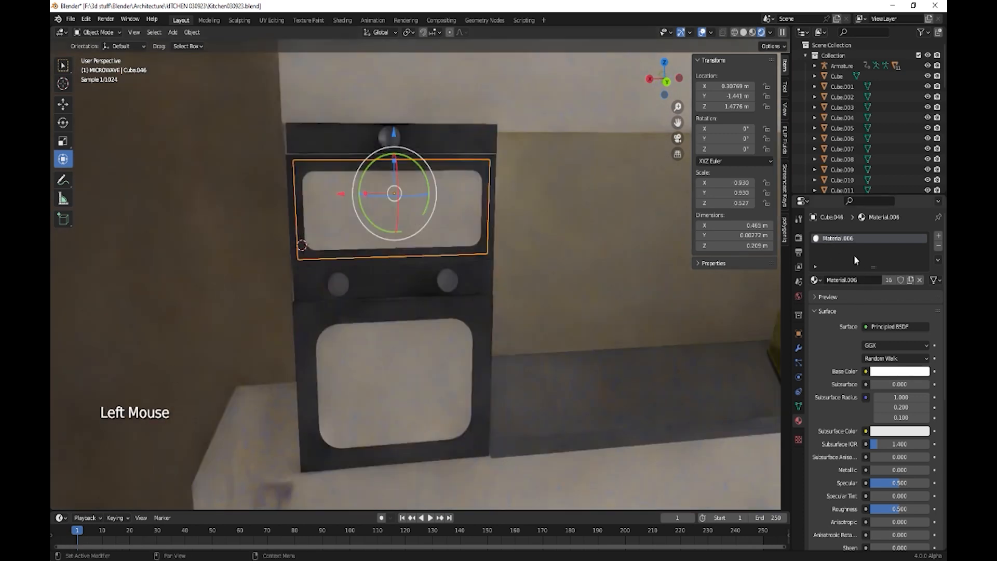
{"action": "left_click", "coordinate": [890, 280]}
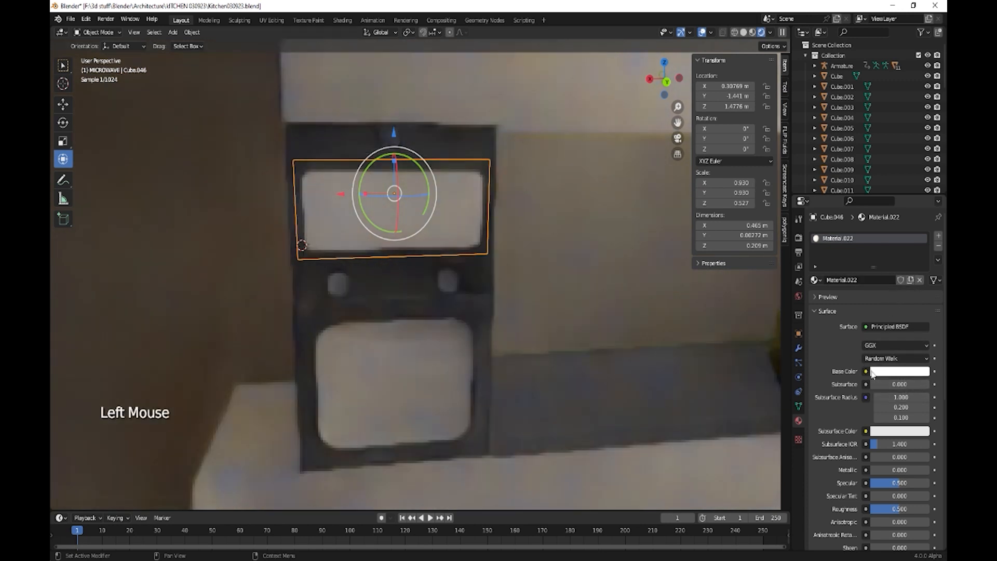
{"action": "left_click", "coordinate": [869, 330]}
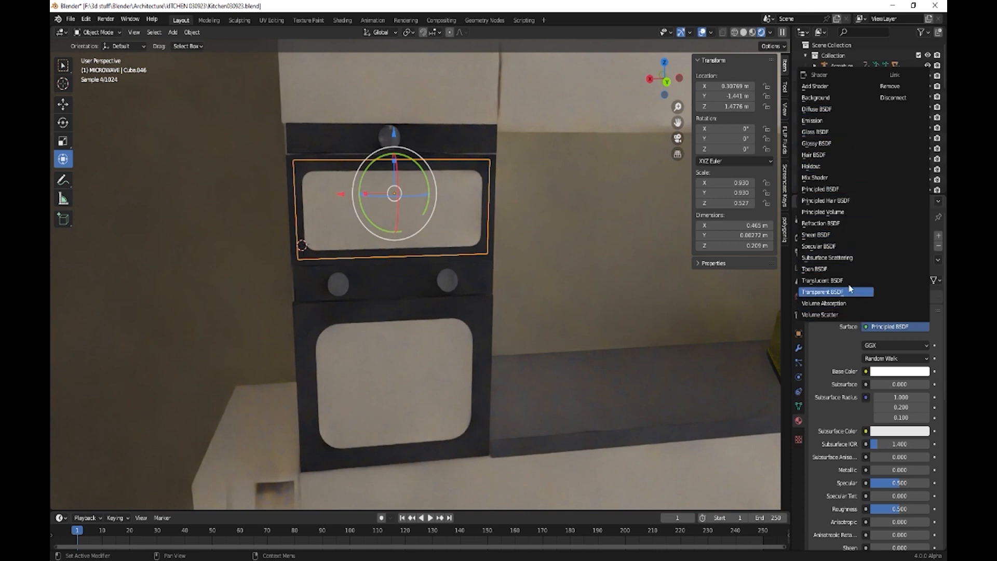
{"action": "left_click", "coordinate": [826, 179]}
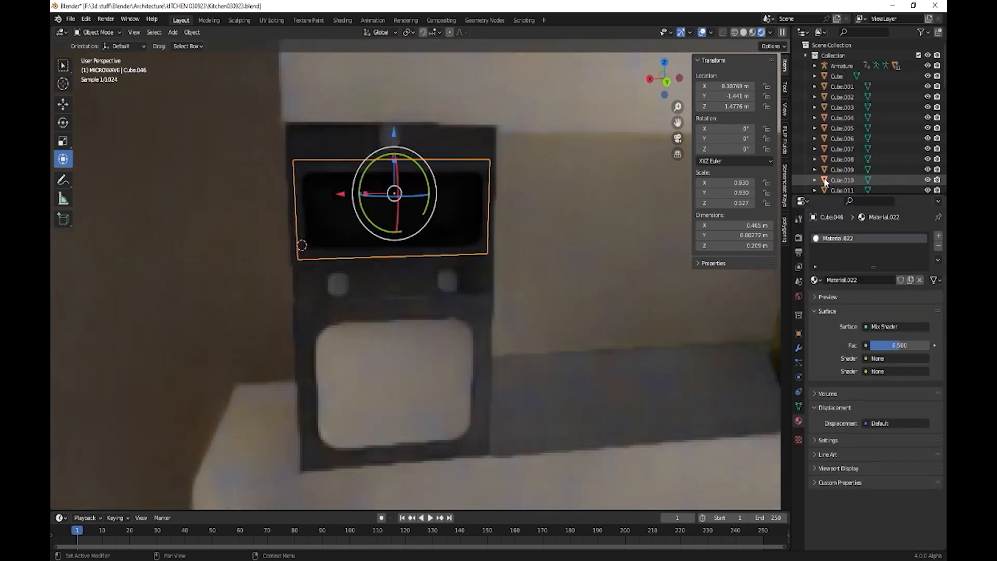
- Mix Glass BSDF with Transparent BSDF in the window material and apply the same material to the lower door window
{"action": "left_click", "coordinate": [877, 359]}
{"action": "left_click", "coordinate": [878, 158]}
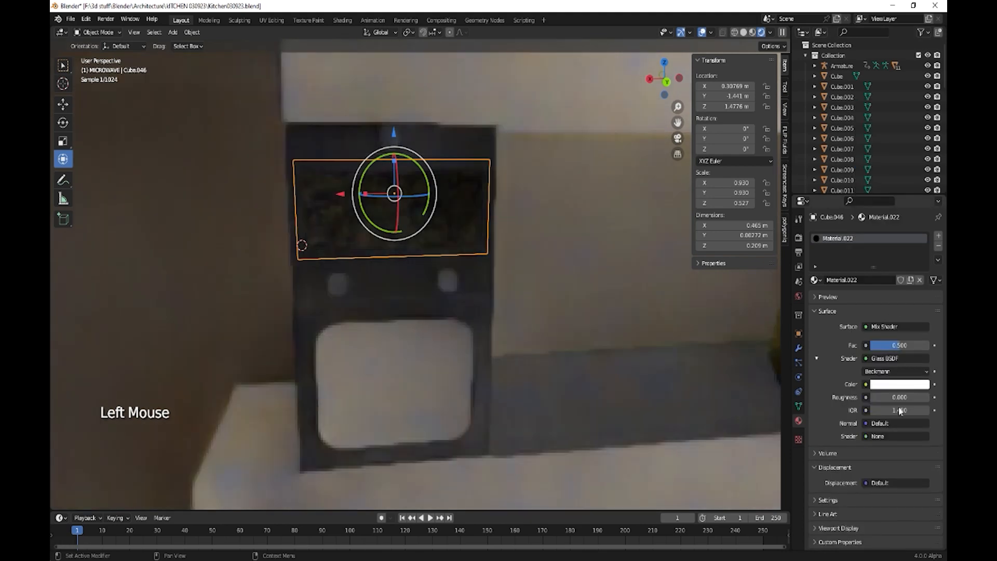
{"action": "left_click", "coordinate": [883, 436]}
{"action": "left_click", "coordinate": [878, 408]}
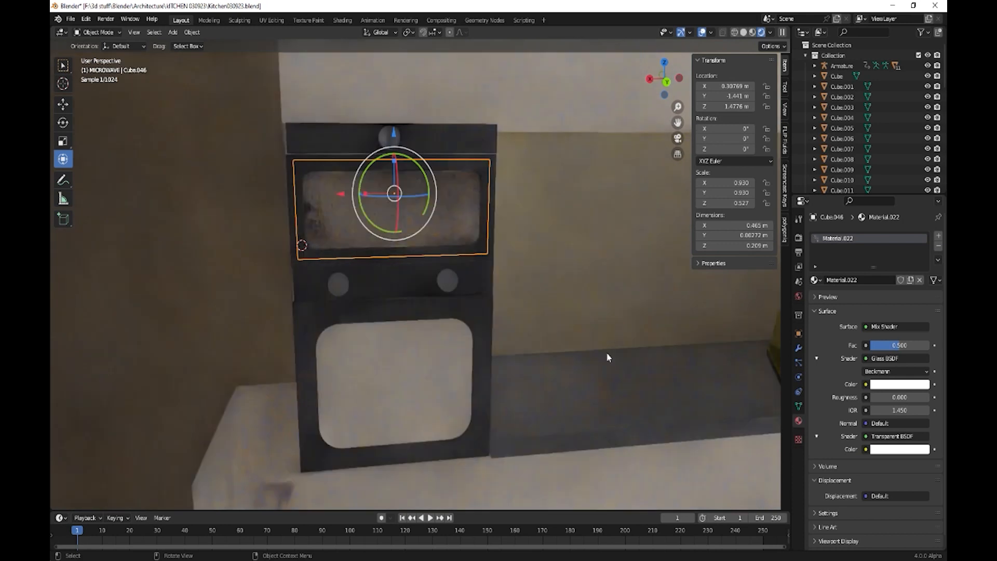
{"action": "left_click_drag", "start_coordinate": [815, 280], "coordinate": [404, 382]}
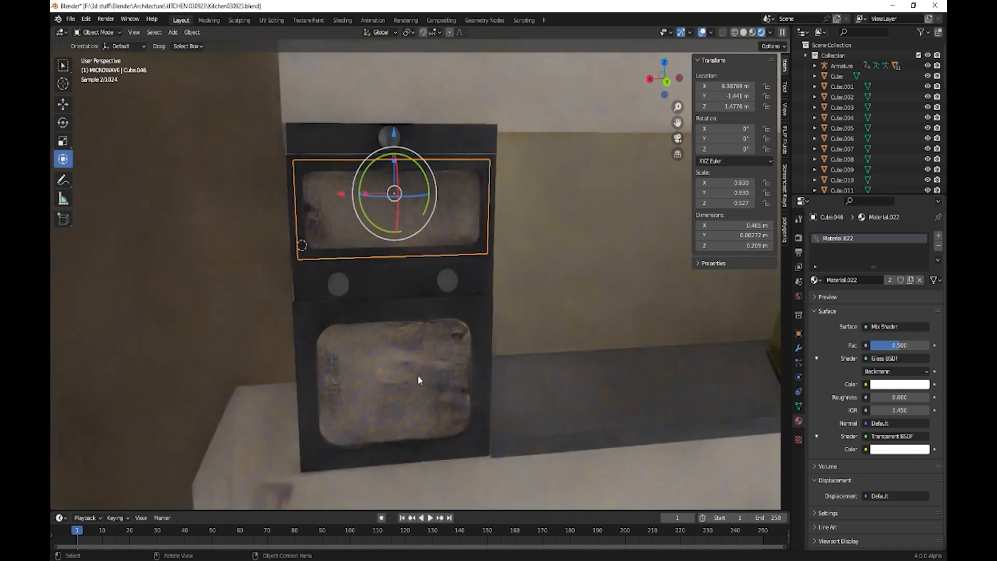
- Select the human figure's armature with its whole hierarchy and move it about 2.605 m along Y into the kitchen
{"action": "scroll", "coordinate": [421, 362], "scroll_direction": "down", "scroll_amount": 2}
{"action": "middle_click_drag", "start_coordinate": [422, 359], "coordinate": [450, 354]}
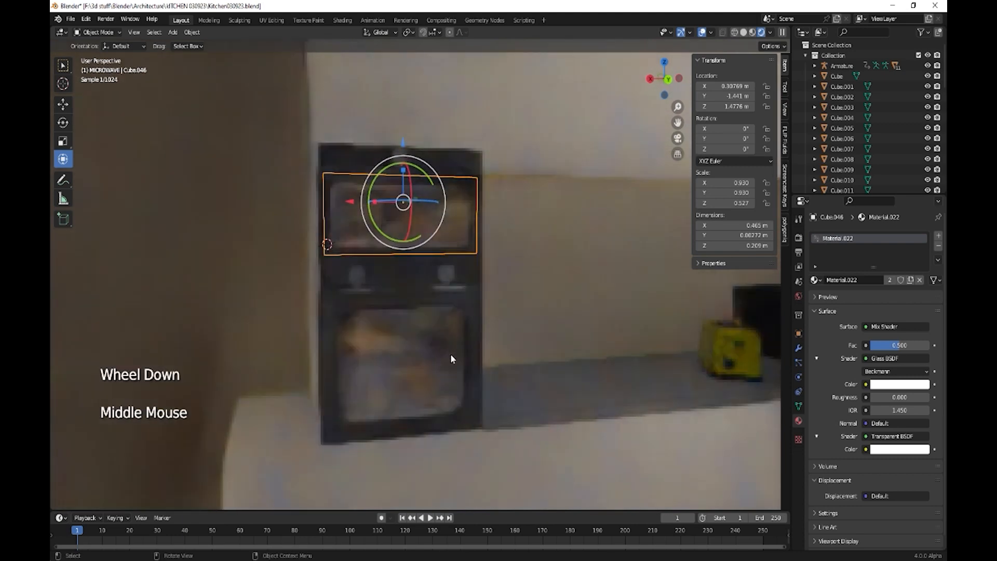
{"action": "right_click", "coordinate": [841, 65]}
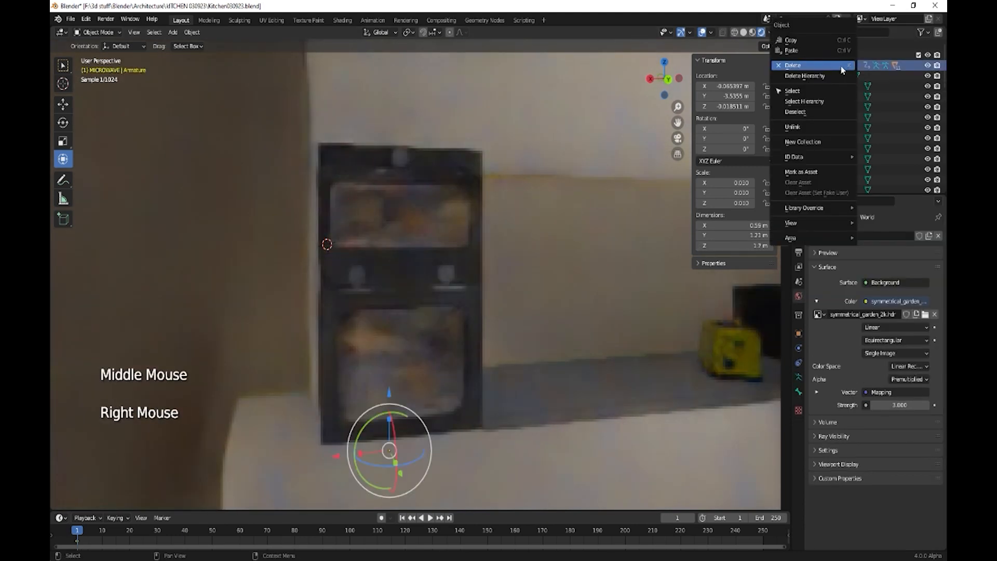
{"action": "left_click", "coordinate": [818, 102]}
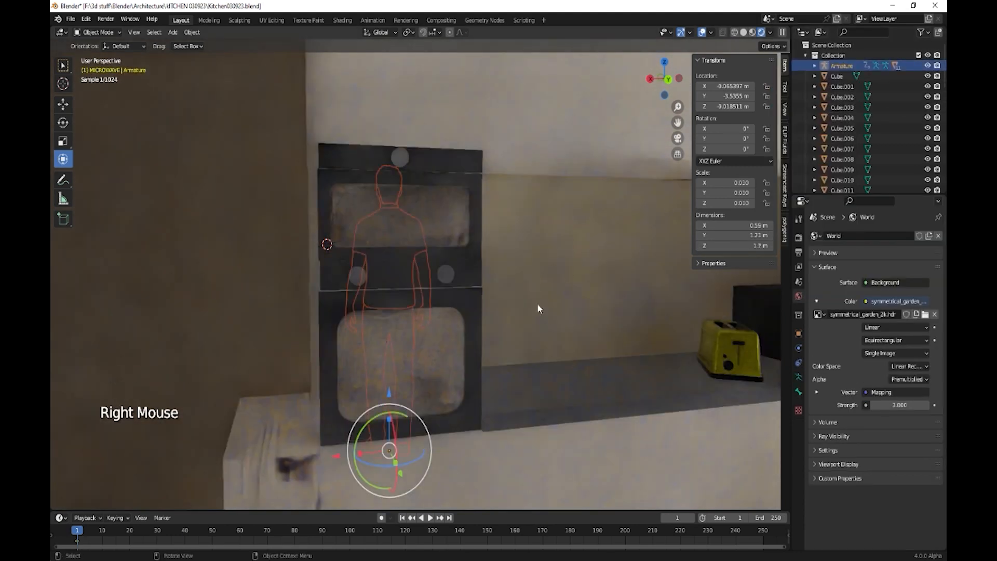
{"action": "middle_click_drag", "start_coordinate": [525, 360], "coordinate": [323, 420]}
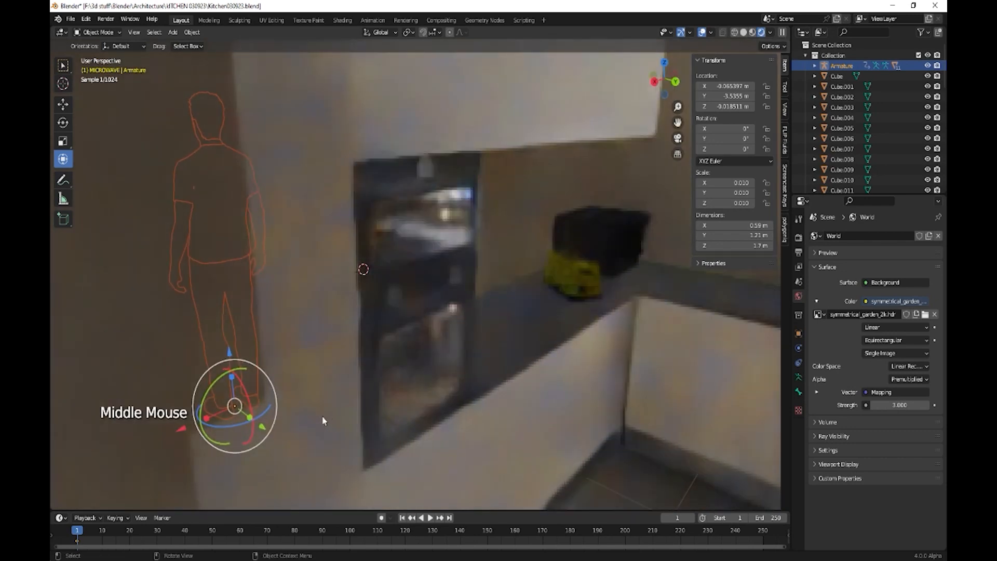
{"action": "left_click_drag", "start_coordinate": [262, 428], "coordinate": [772, 504]}
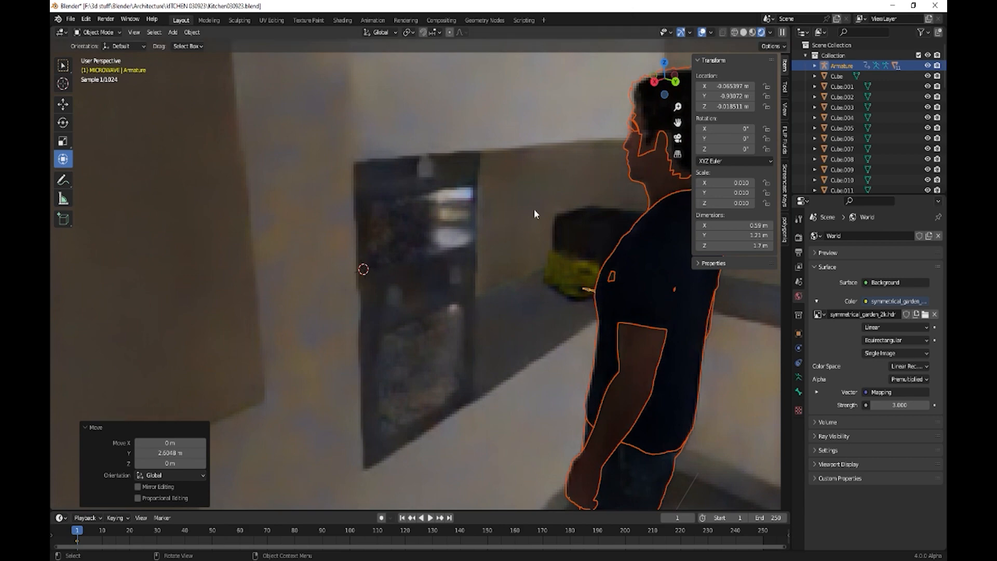
{"action": "middle_click_drag", "start_coordinate": [535, 209], "coordinate": [540, 237]}
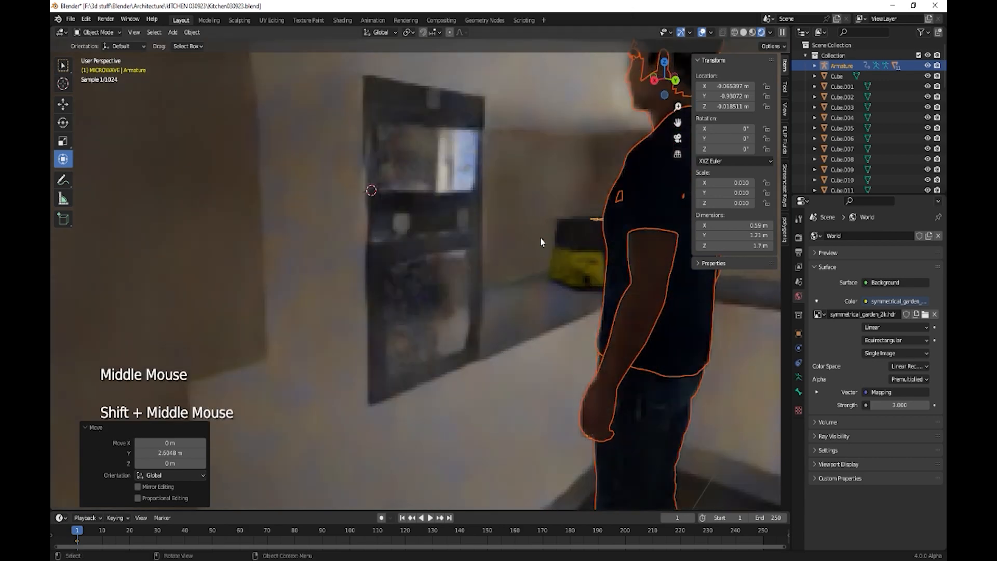
- Examine the rendered glass windows and dark fronts up close and within the whole kitchen beside the figure
{"action": "left_click", "coordinate": [508, 216]}
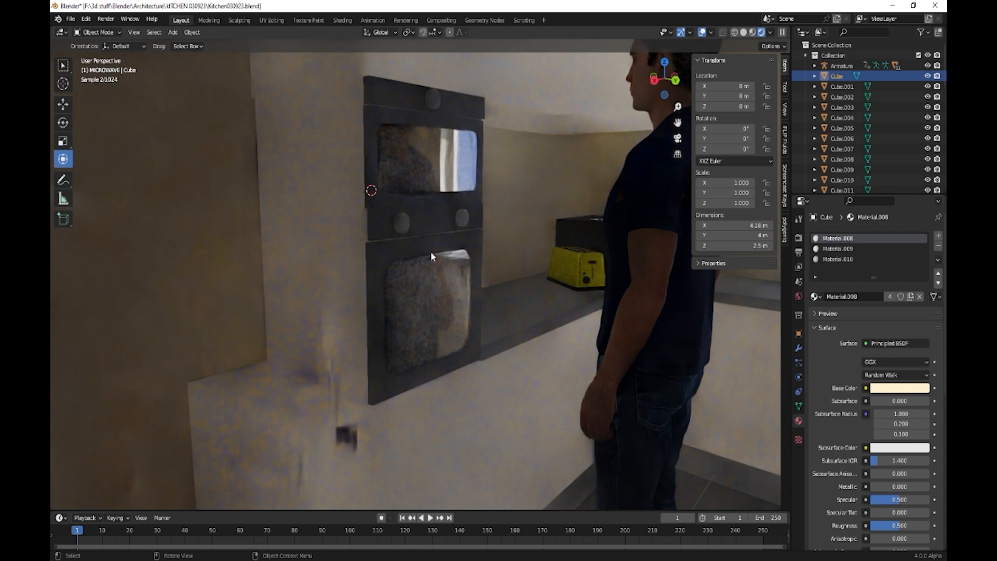
{"action": "left_click", "coordinate": [428, 229]}
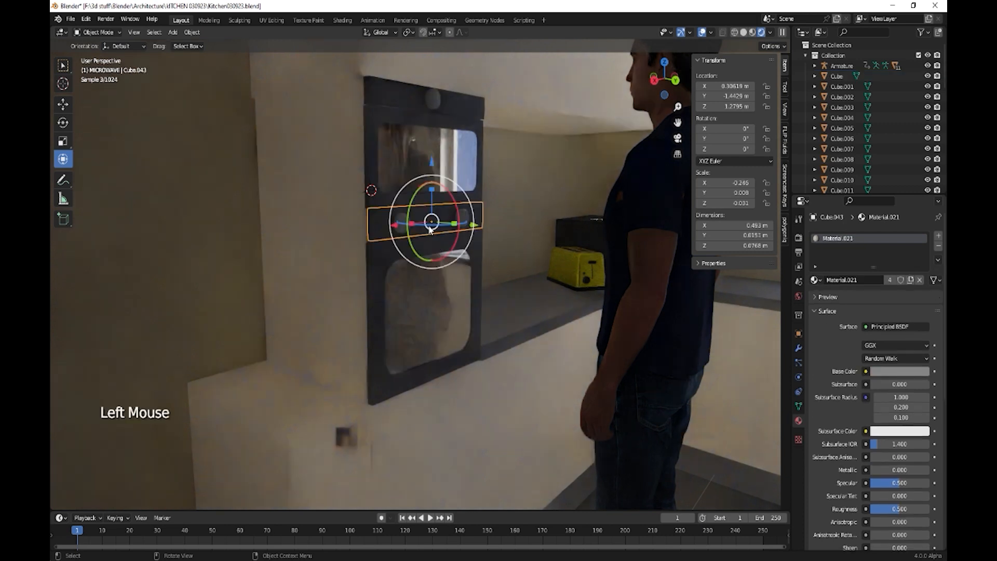
{"action": "left_click", "coordinate": [392, 229]}
{"action": "left_click_drag", "start_coordinate": [392, 228], "coordinate": [390, 228]}
{"action": "left_click", "coordinate": [516, 239]}
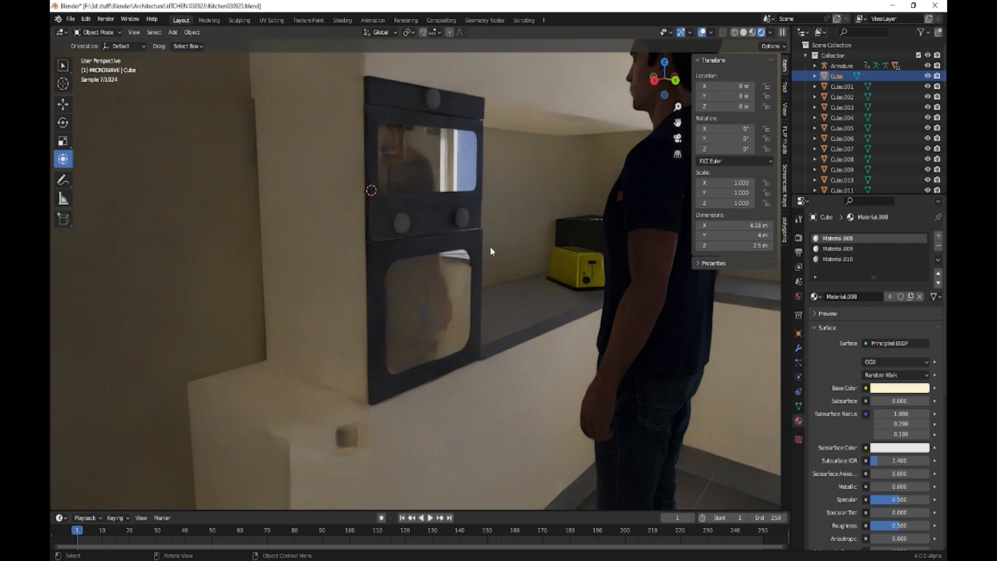
{"action": "scroll", "coordinate": [490, 286], "scroll_direction": "down", "scroll_amount": 2}
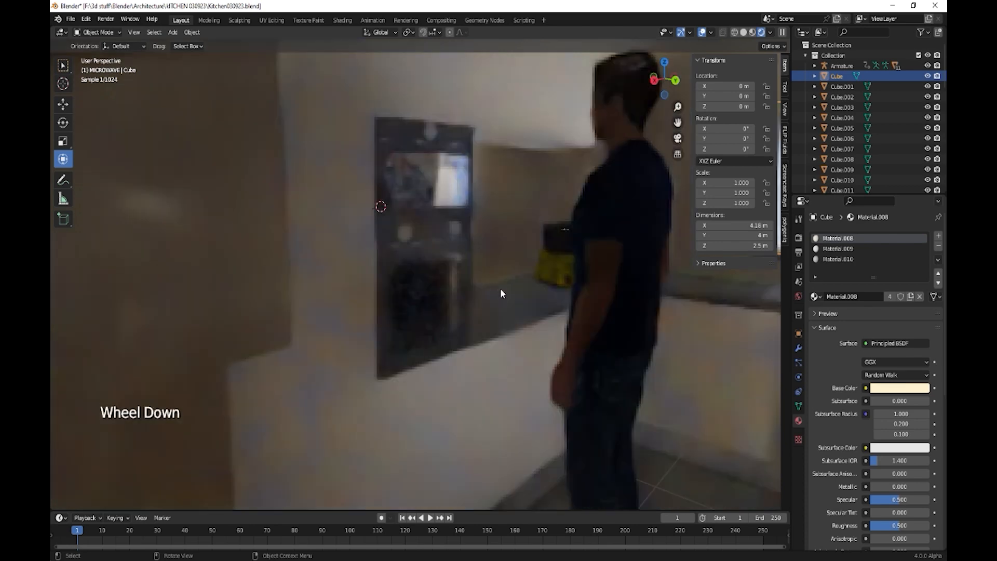
{"action": "middle_click_drag", "start_coordinate": [504, 291], "coordinate": [424, 308], "text": "shift"}
{"action": "scroll", "coordinate": [534, 307], "scroll_direction": "down", "scroll_amount": 1}
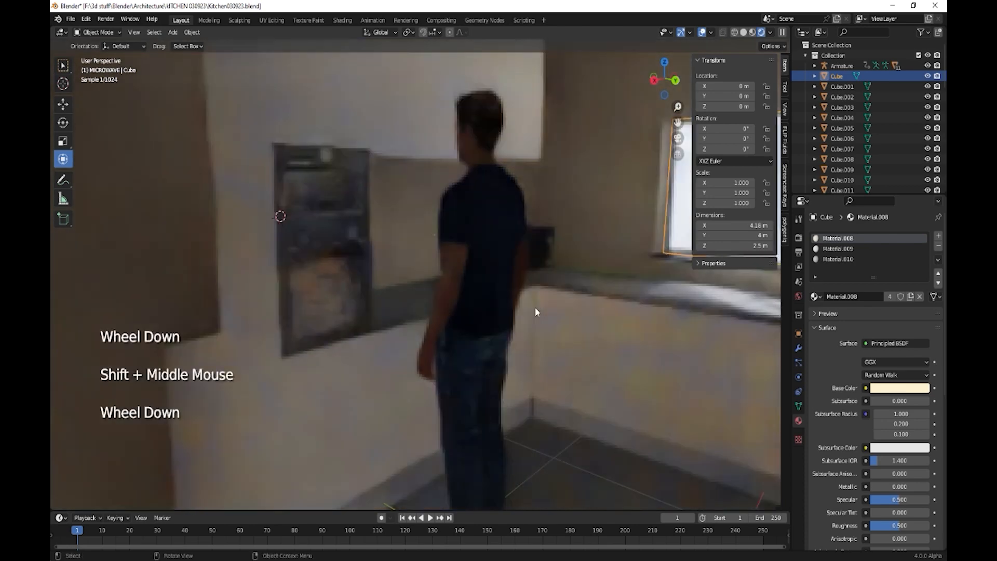
{"action": "middle_click_drag", "start_coordinate": [534, 307], "coordinate": [505, 316], "text": "shift"}
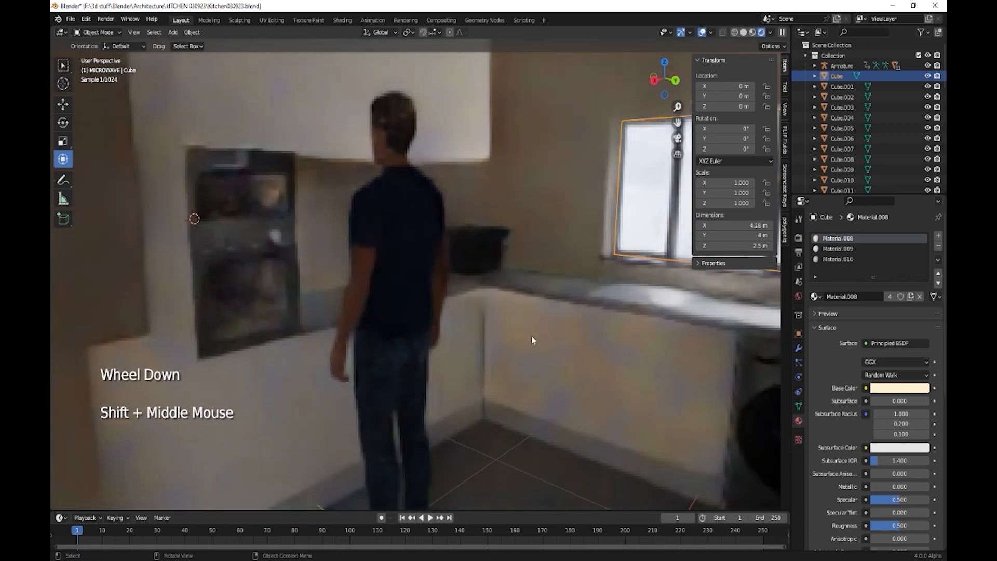
{"action": "scroll", "coordinate": [532, 335], "scroll_direction": "down", "scroll_amount": 1}
{"action": "mouse_move", "coordinate": [554, 341]}
{"action": "middle_mouse_down"}
{"action": "mouse_move", "coordinate": [521, 341]}
{"action": "mouse_move", "coordinate": [553, 358]}
{"action": "middle_mouse_up"}
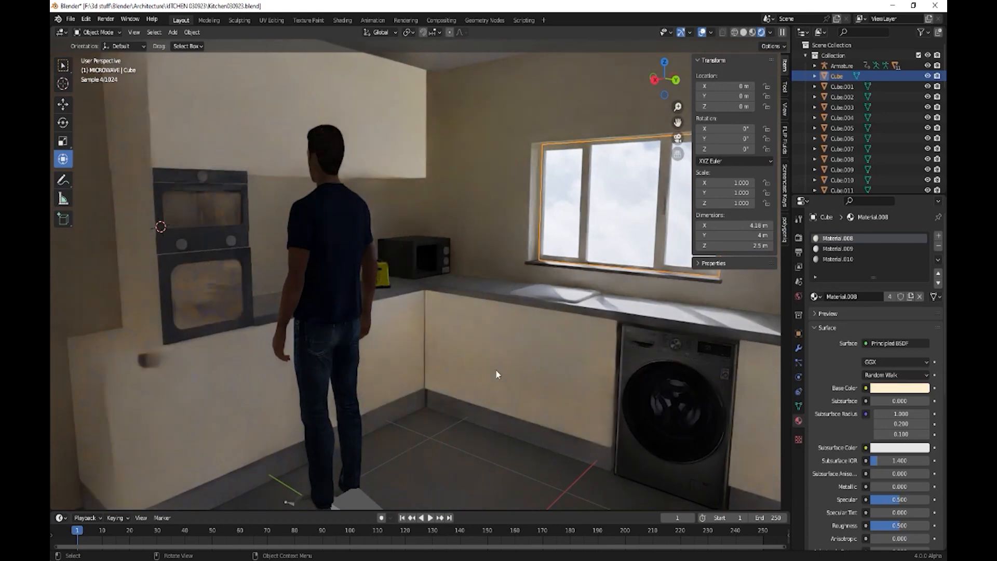
{"action": "mouse_move", "coordinate": [497, 374]}
{"action": "middle_mouse_down"}
{"action": "mouse_move", "coordinate": [549, 382]}
{"action": "mouse_move", "coordinate": [465, 376]}
{"action": "mouse_move", "coordinate": [509, 378]}
{"action": "middle_mouse_up"}
{"action": "scroll", "coordinate": [548, 378], "scroll_direction": "up", "scroll_amount": 3}
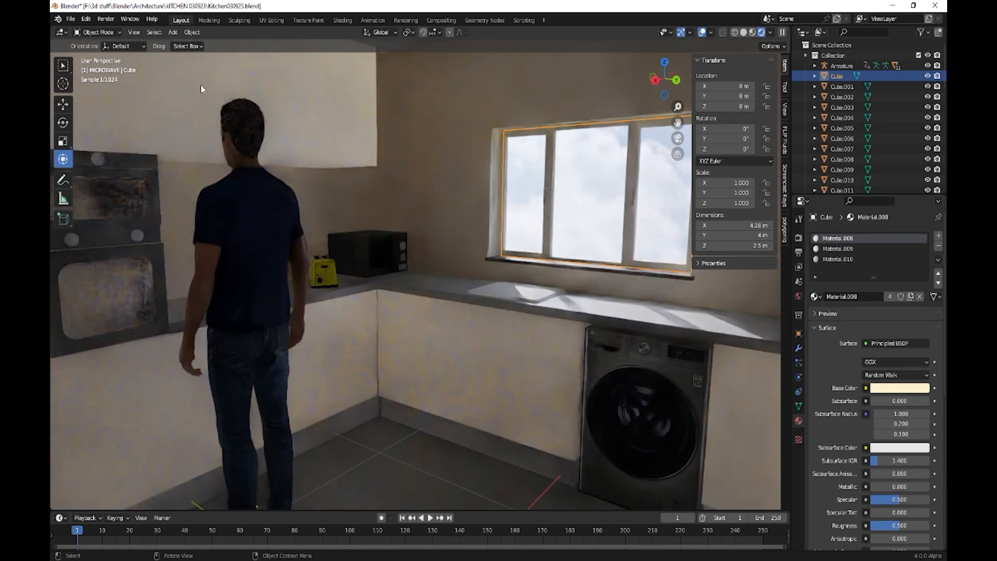
{"action": "middle_click_drag", "start_coordinate": [238, 304], "coordinate": [298, 315], "text": "shift"}
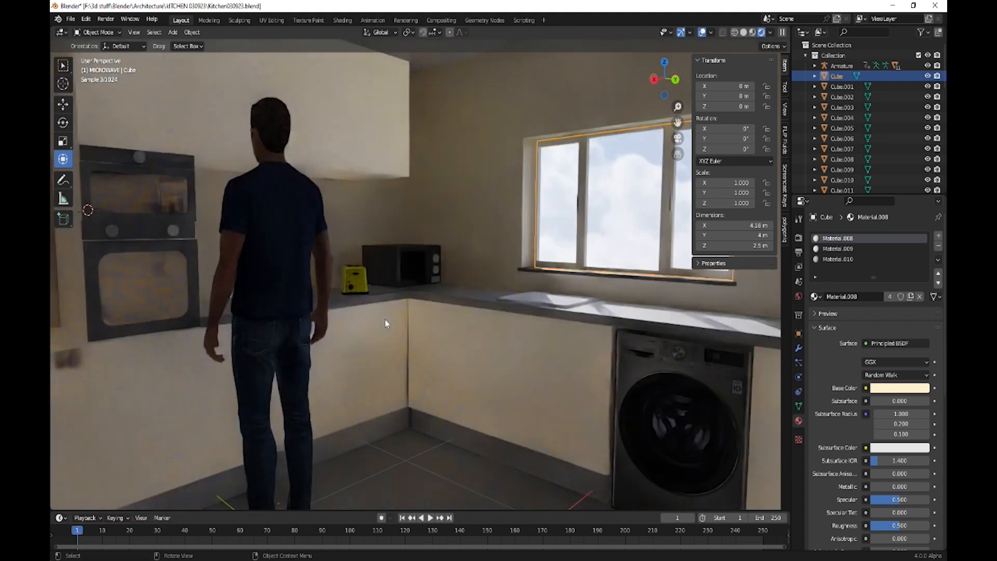
- Apply the lower door frame's dark grey material to the cabinet box behind it and hide the viewport overlays and gizmos
{"action": "left_click", "coordinate": [74, 278]}
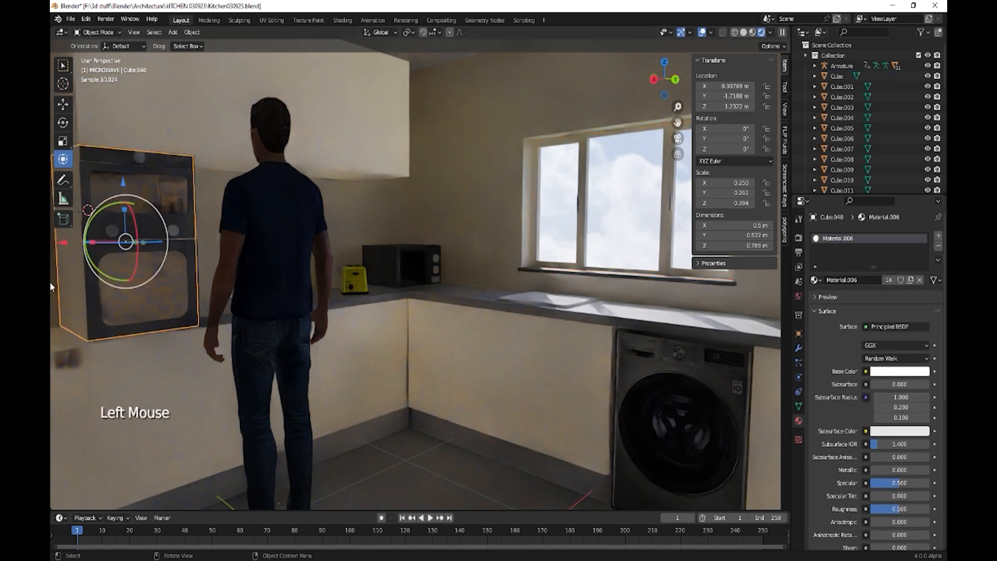
{"action": "left_click", "coordinate": [187, 258]}
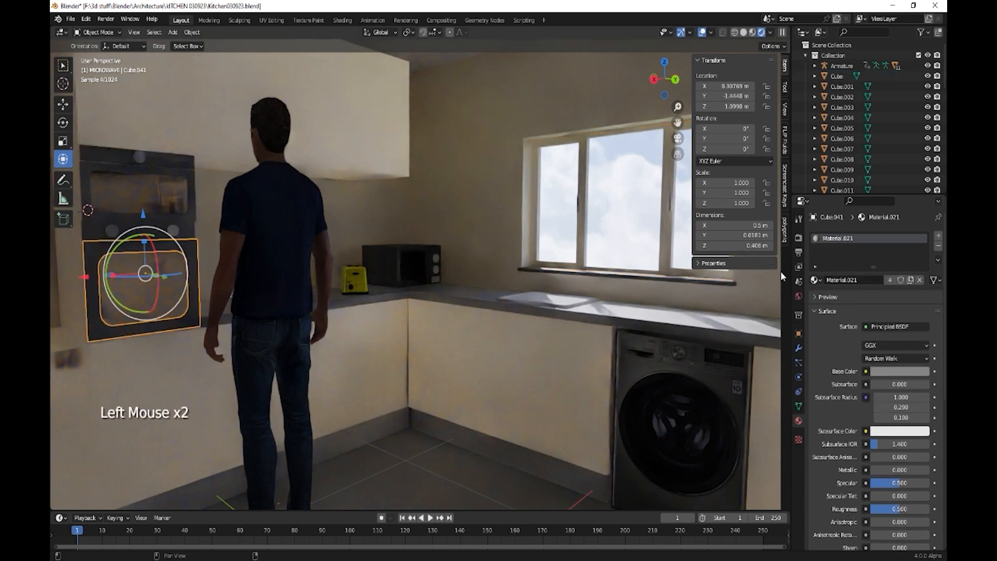
{"action": "left_click", "coordinate": [815, 281]}
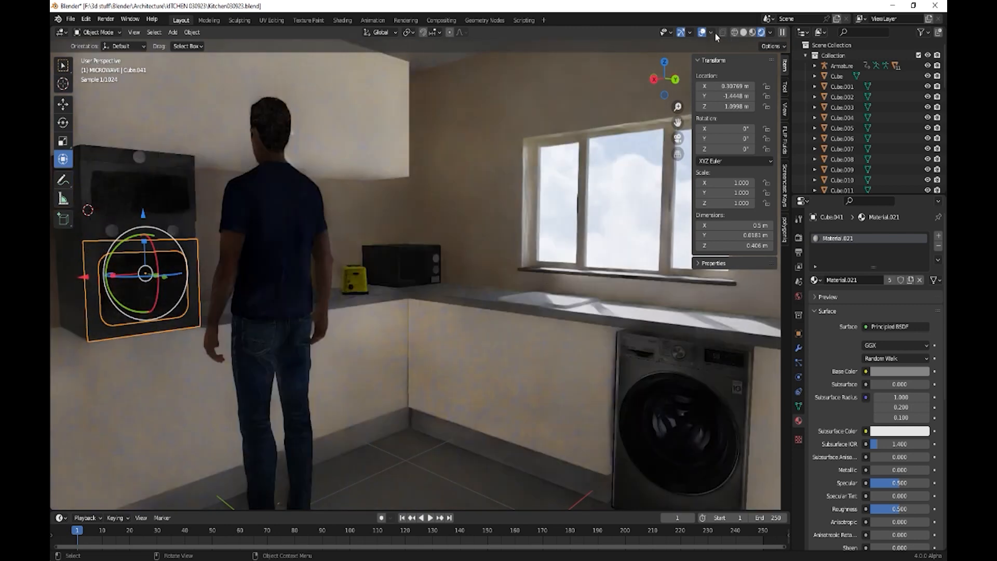
{"action": "left_click", "coordinate": [703, 32]}
{"action": "left_click", "coordinate": [681, 33]}
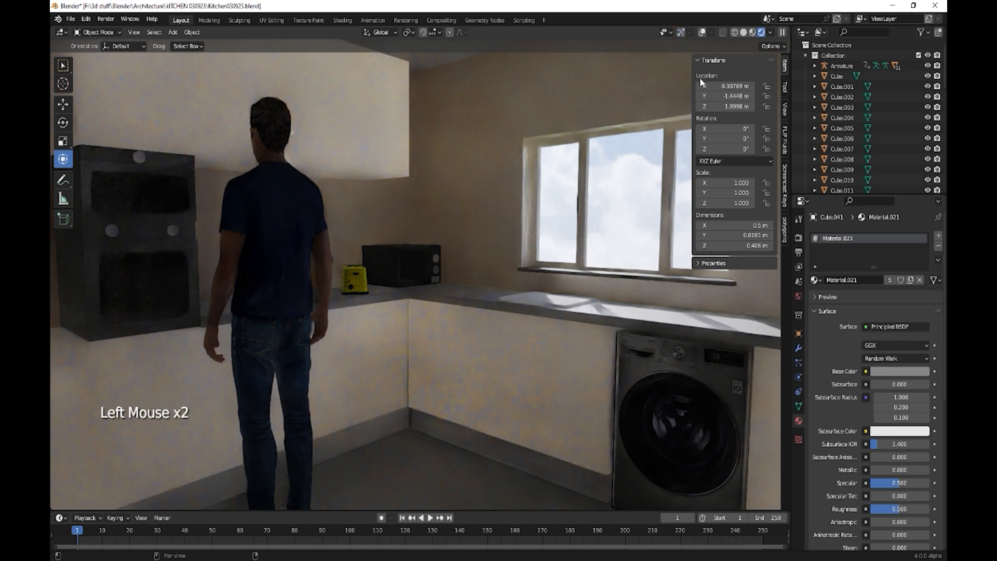